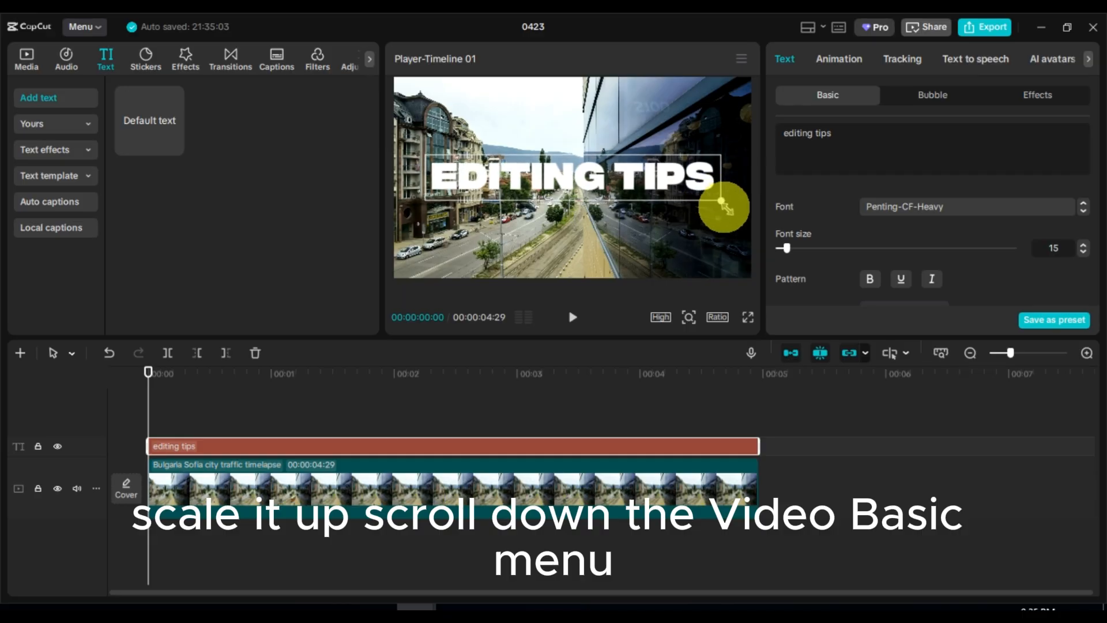
# Step: Turn on a black stroke for the "editing tips" text
pyautogui.scroll(-5, 843, 238)
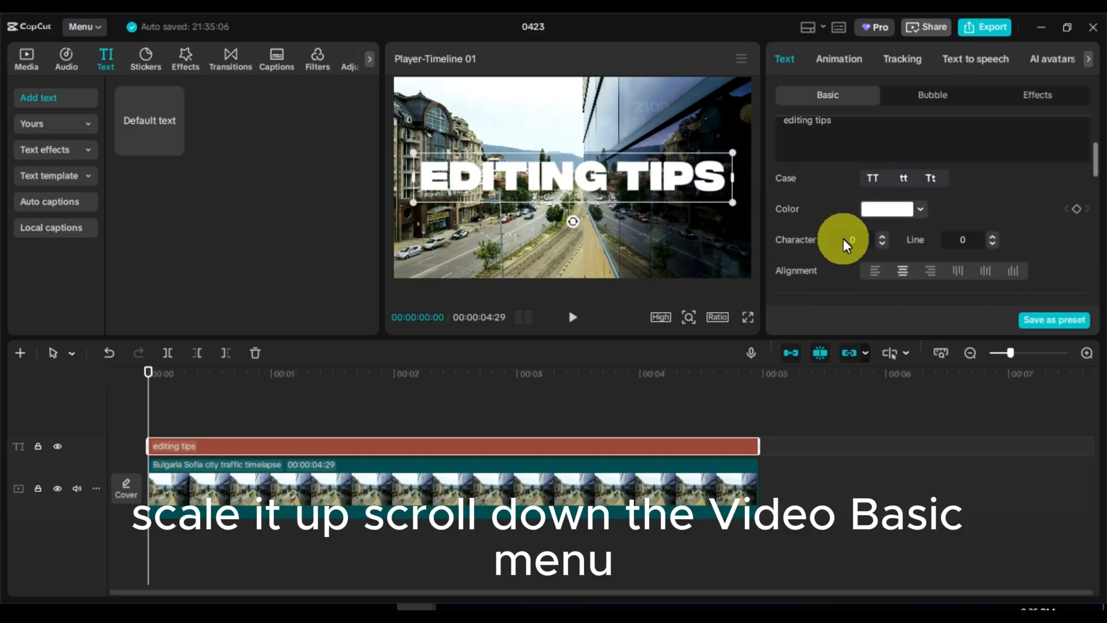
pyautogui.scroll(-5, 836, 236)
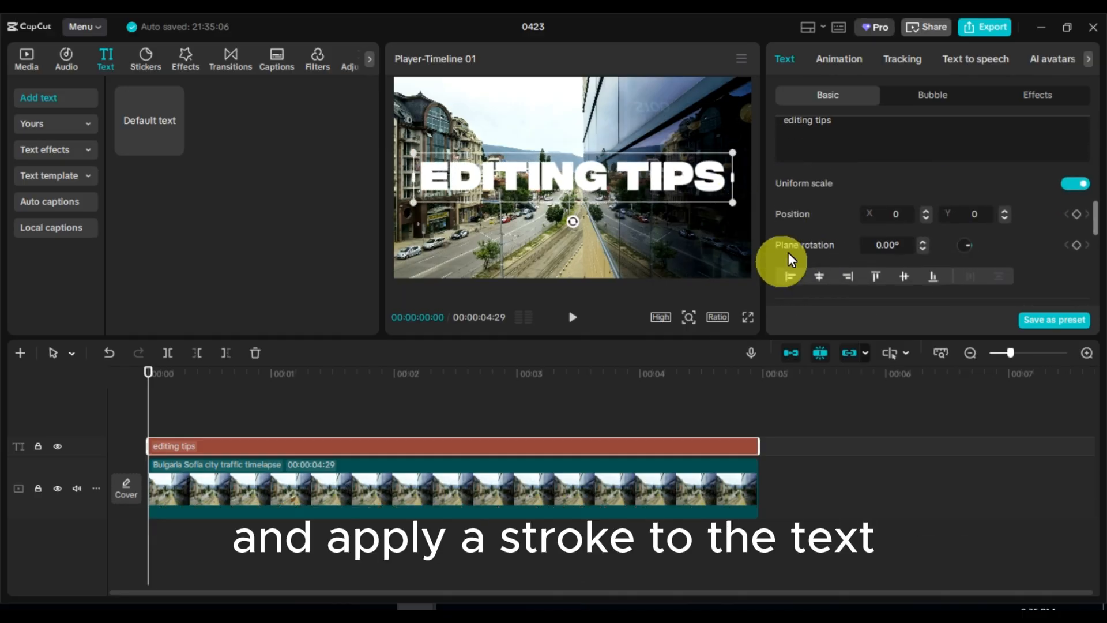
pyautogui.scroll(-3, 836, 234)
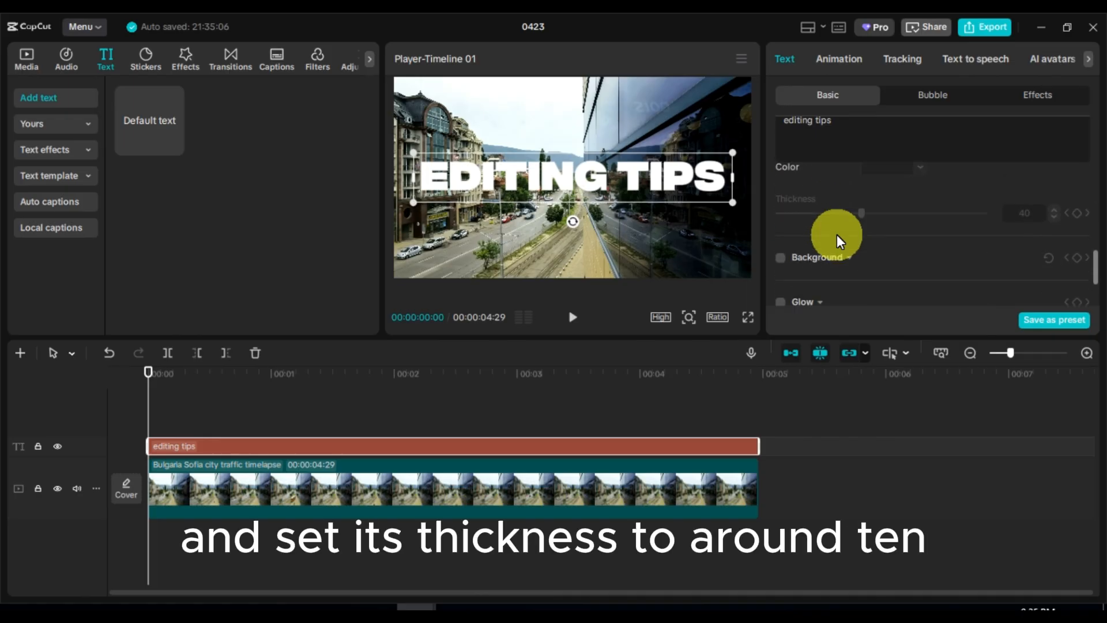
pyautogui.scroll(1, 837, 235)
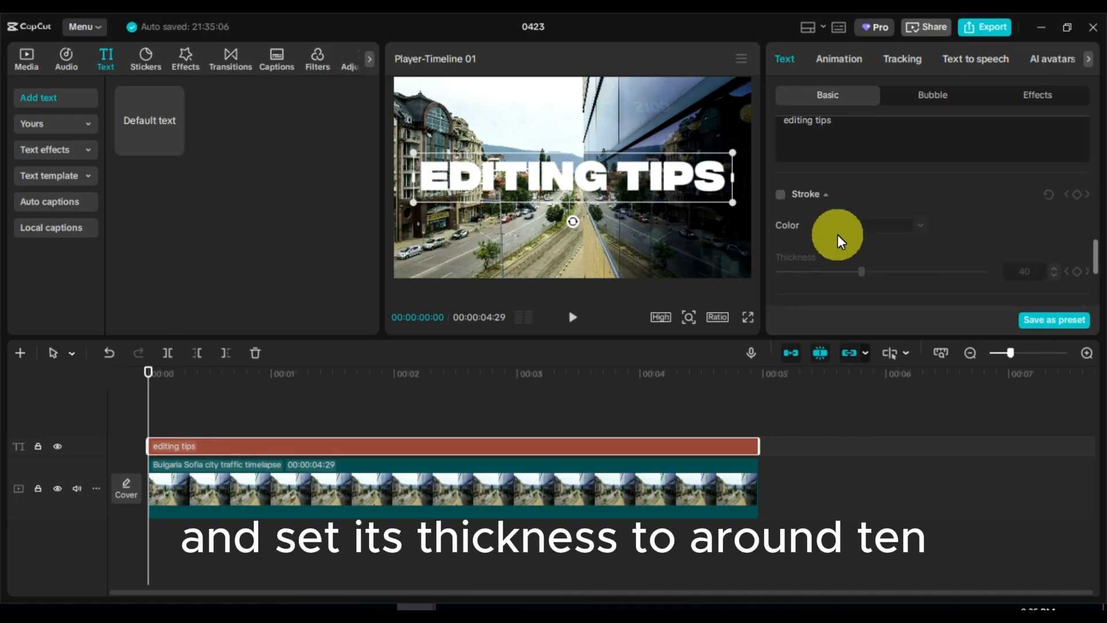
pyautogui.click(780, 194)
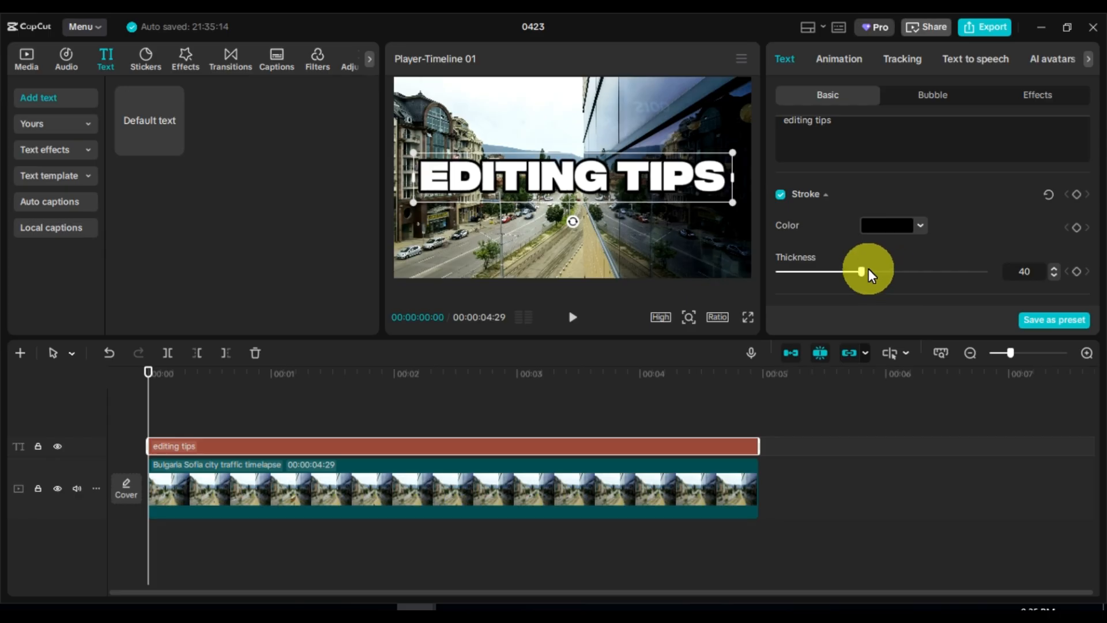
# Step: Apply the Zoom In entrance animation to the title text with a duration of 1.9 s
pyautogui.scroll(5, 861, 210)
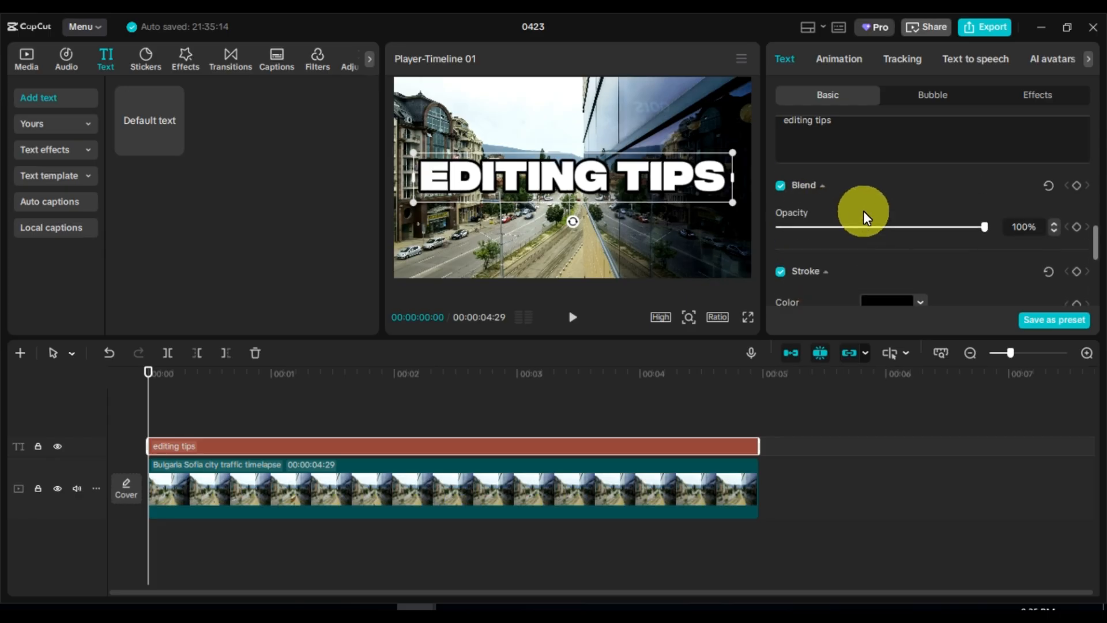
pyautogui.click(839, 58)
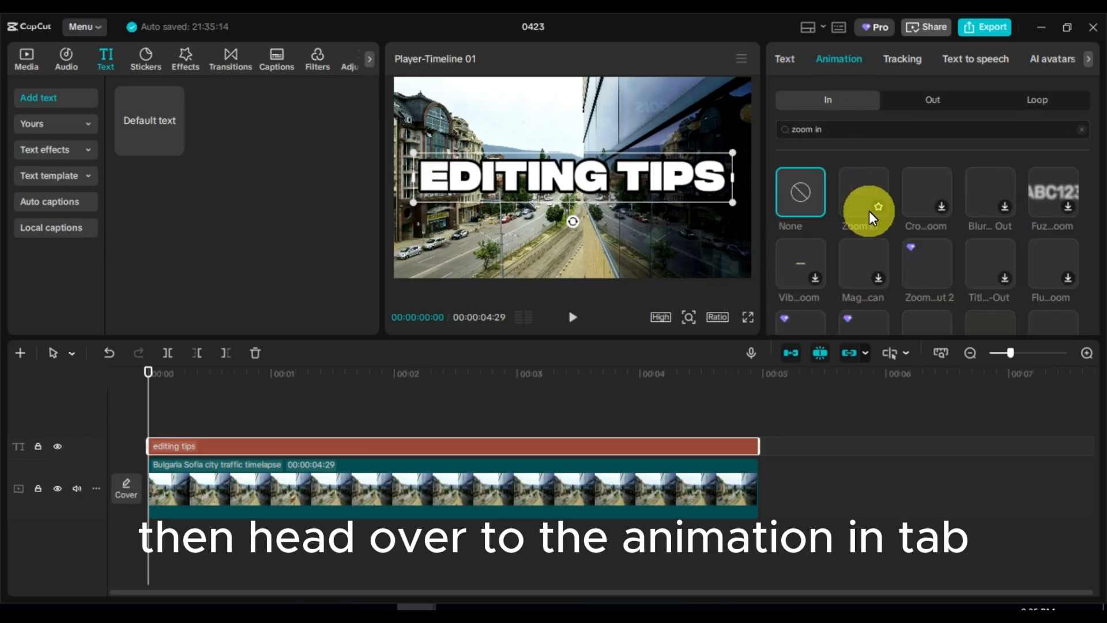
pyautogui.click(863, 189)
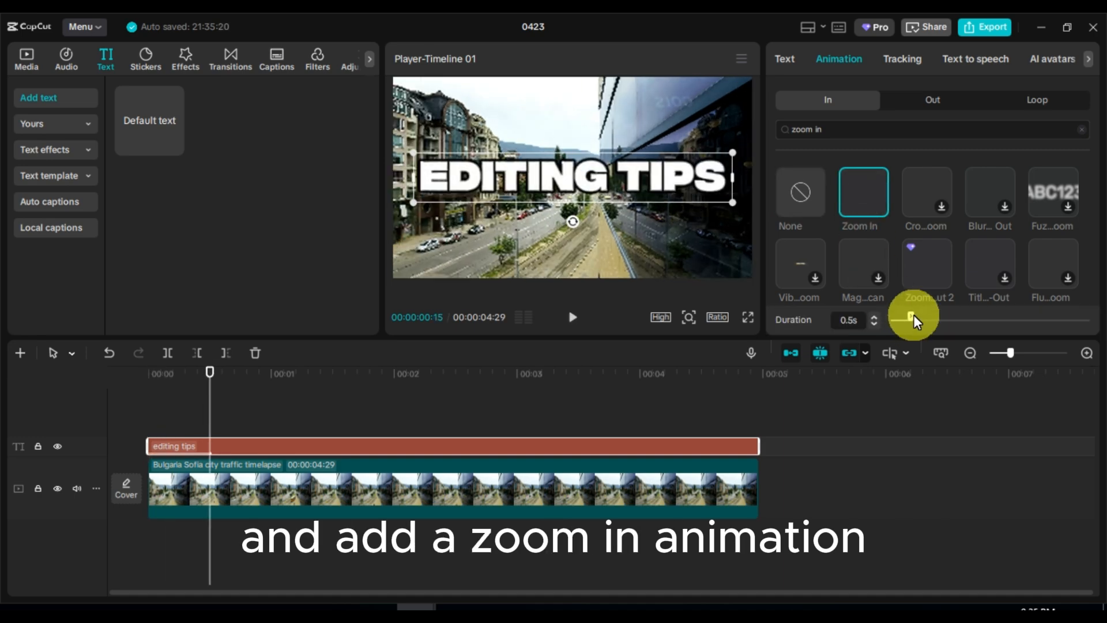
pyautogui.moveTo(913, 314); pyautogui.dragTo(967, 319)
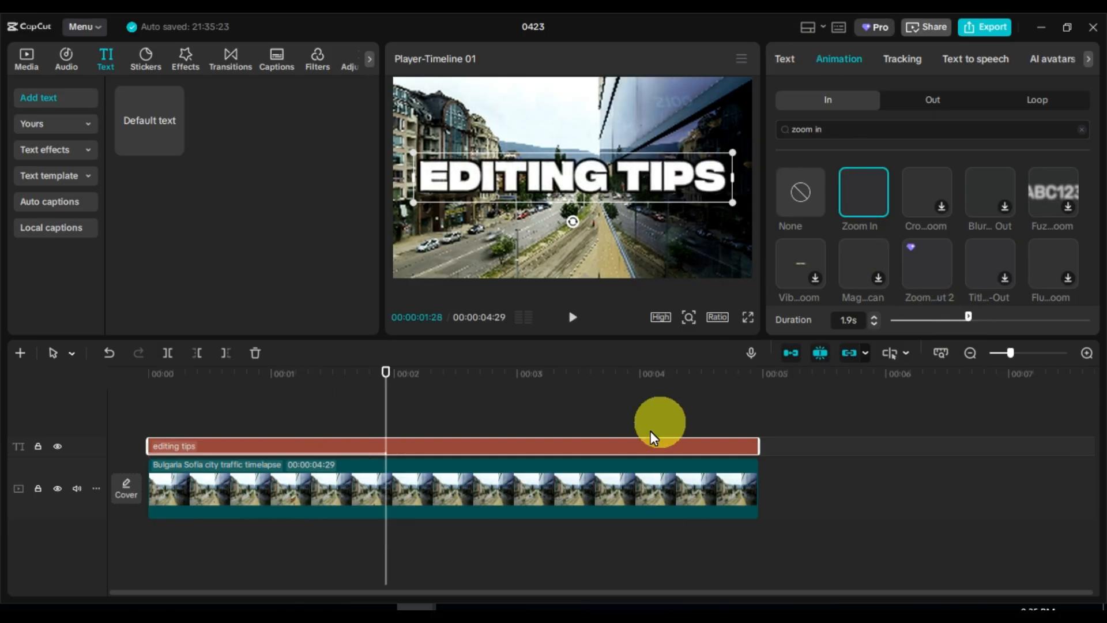
# Step: Convert the title text into a compound clip and enable motion blur on it with Blur set to 50
pyautogui.rightClick(570, 442)
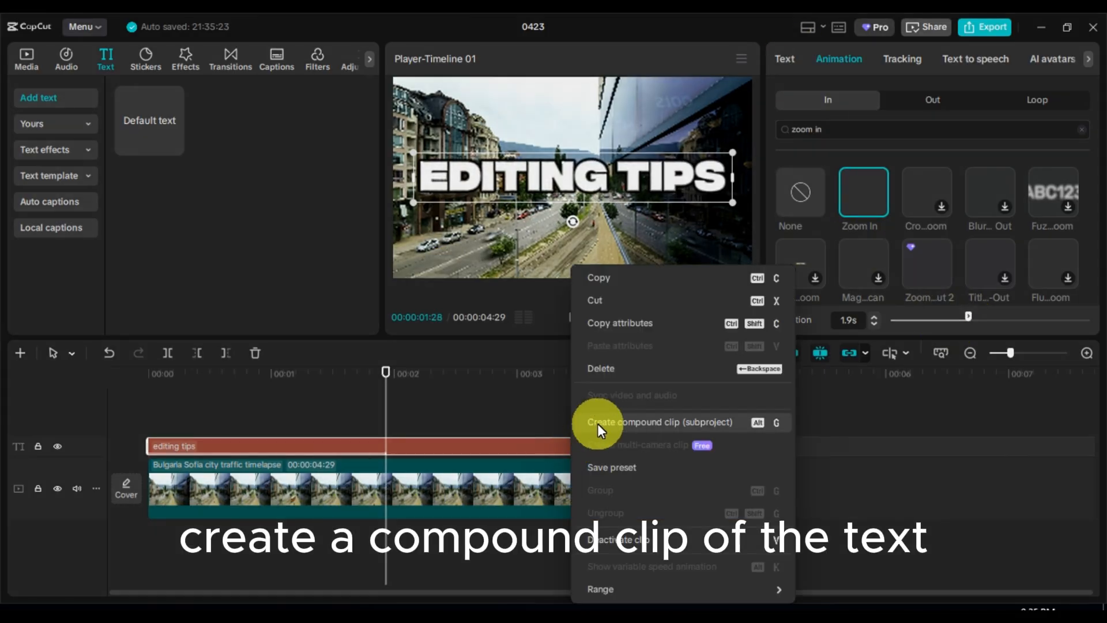
pyautogui.click(598, 423)
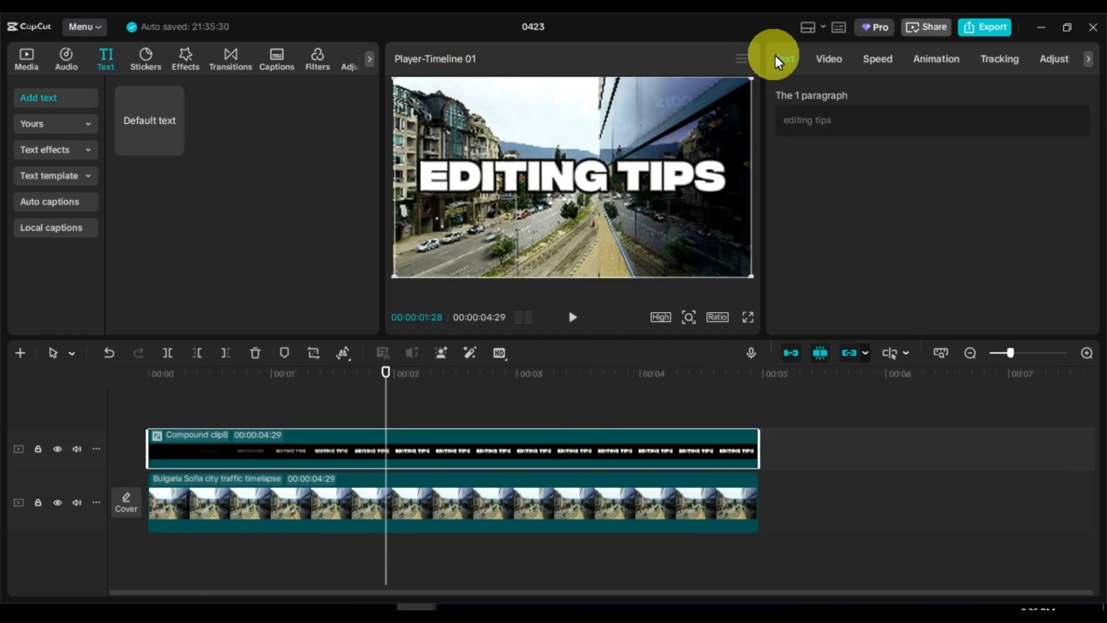
pyautogui.click(835, 58)
pyautogui.scroll(-3, 863, 199)
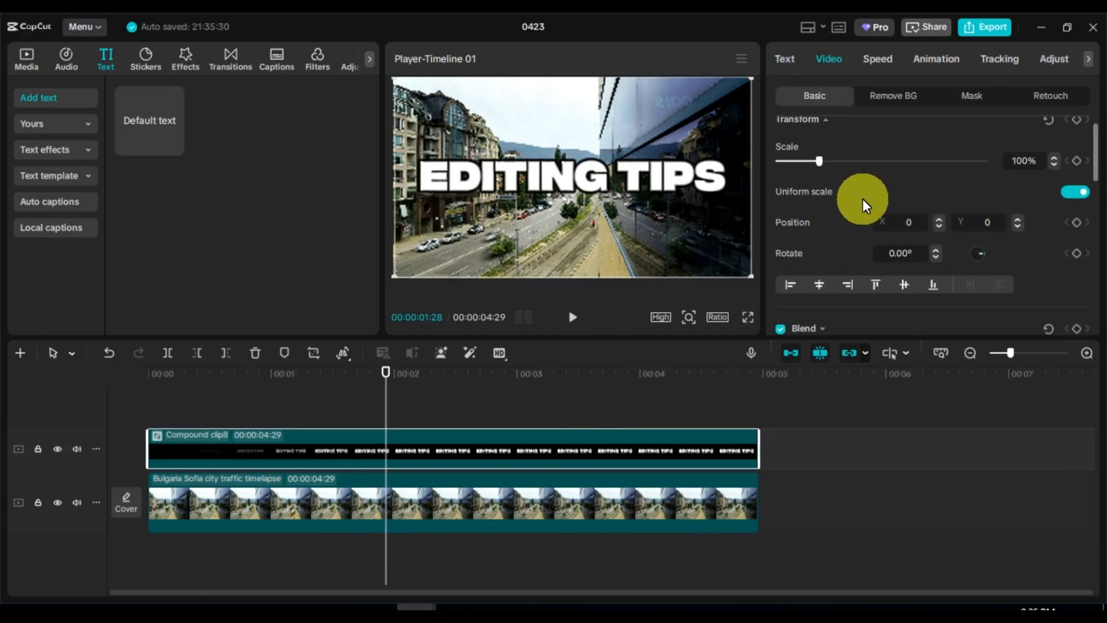
pyautogui.scroll(-10, 863, 199)
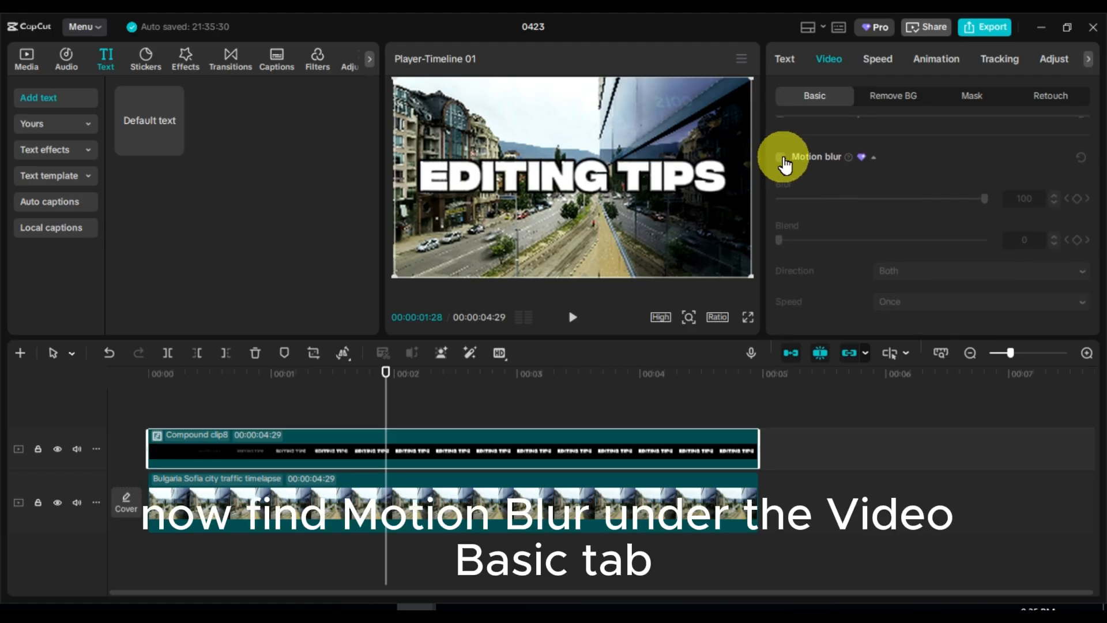
pyautogui.click(783, 157)
pyautogui.moveTo(980, 203); pyautogui.dragTo(881, 197)
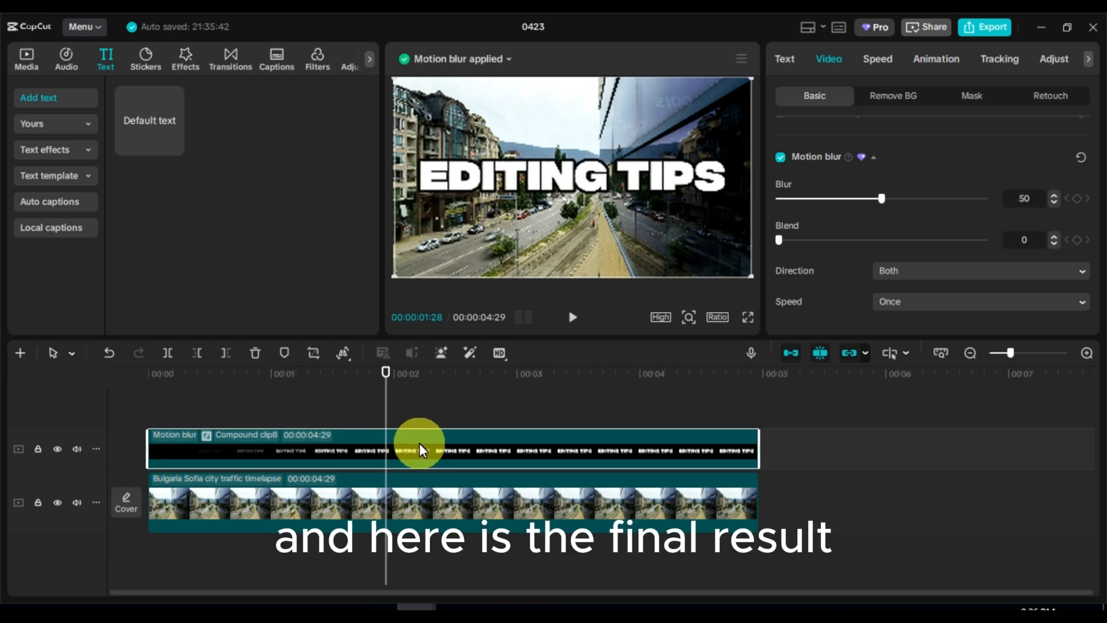
# Step: Play the title animation in full screen from the start of the timeline
pyautogui.click(153, 376)
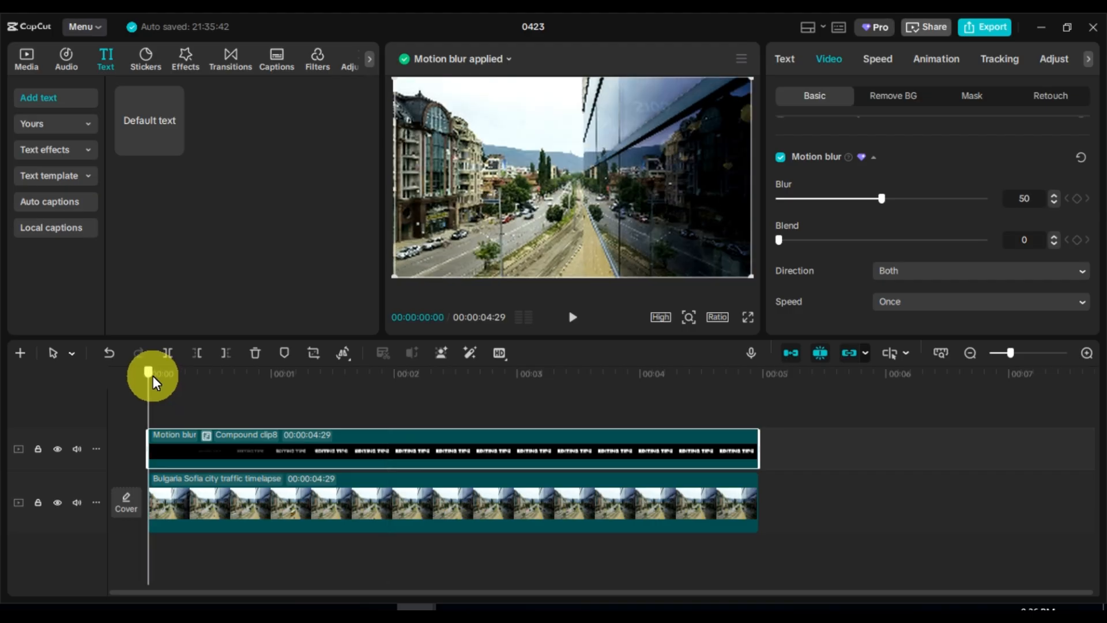
pyautogui.click(748, 317)
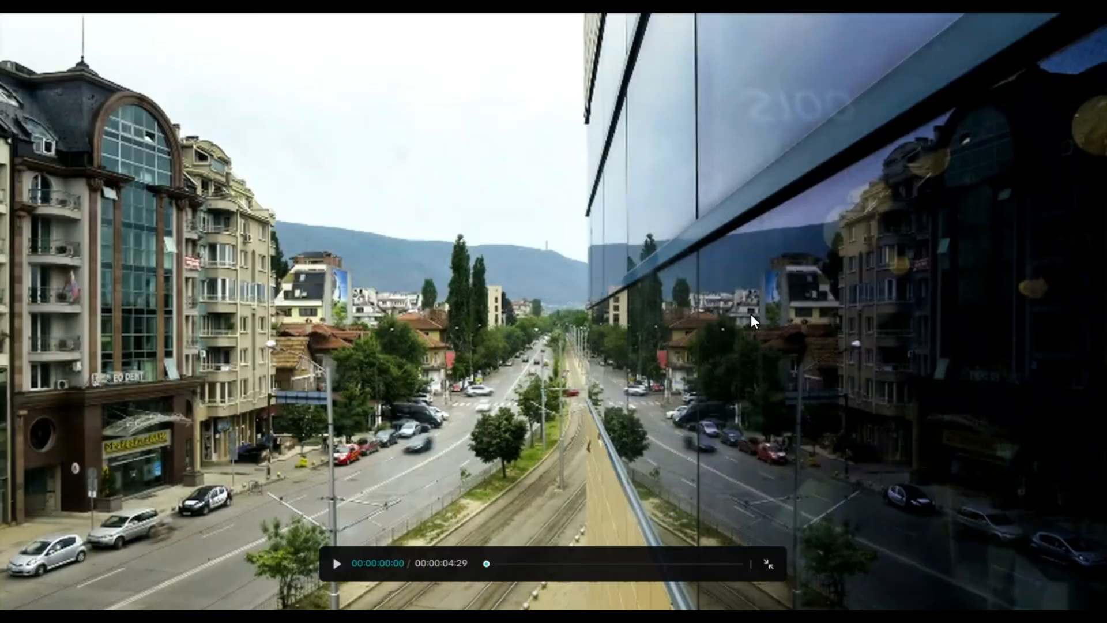
pyautogui.press('space')
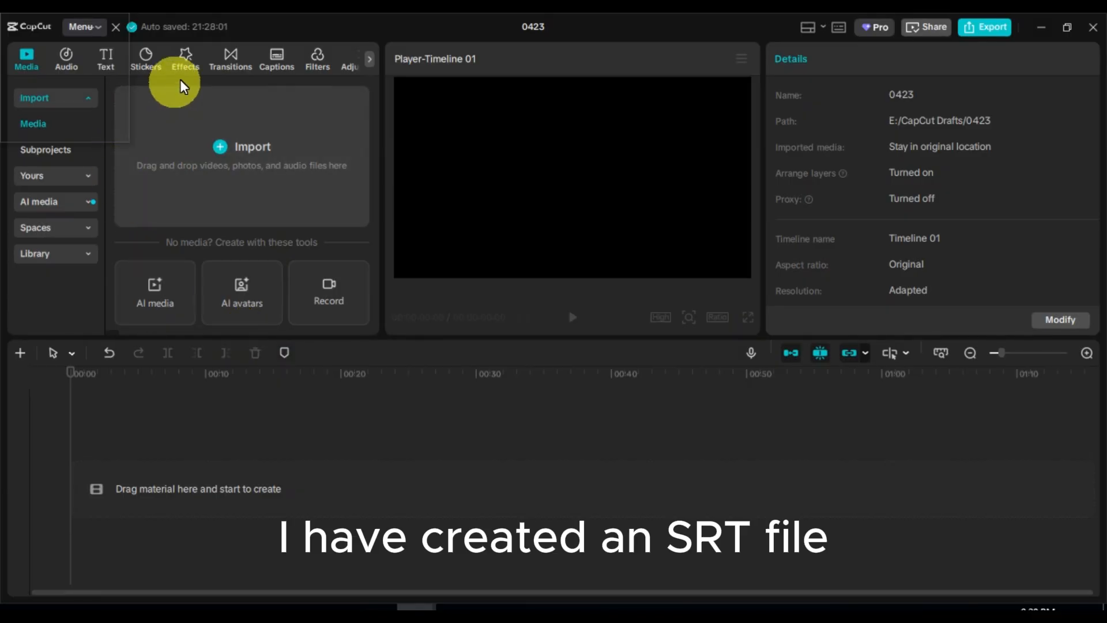
# Step: Import the caption file "0 to 200.srt" from the Desktop and add it to the timeline
pyautogui.click(275, 60)
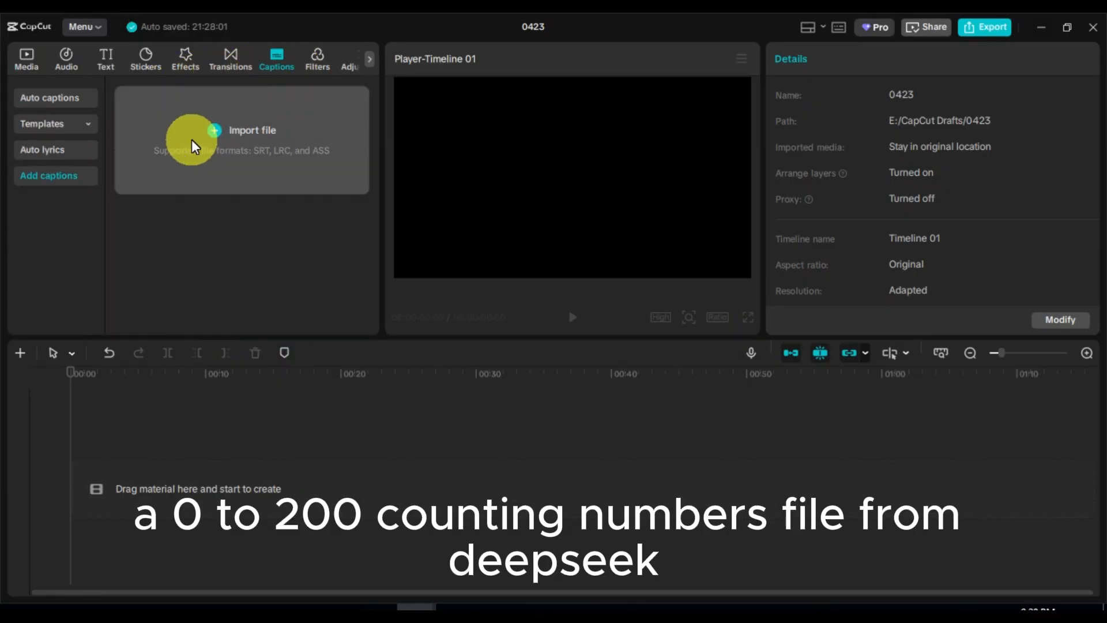
pyautogui.click(237, 139)
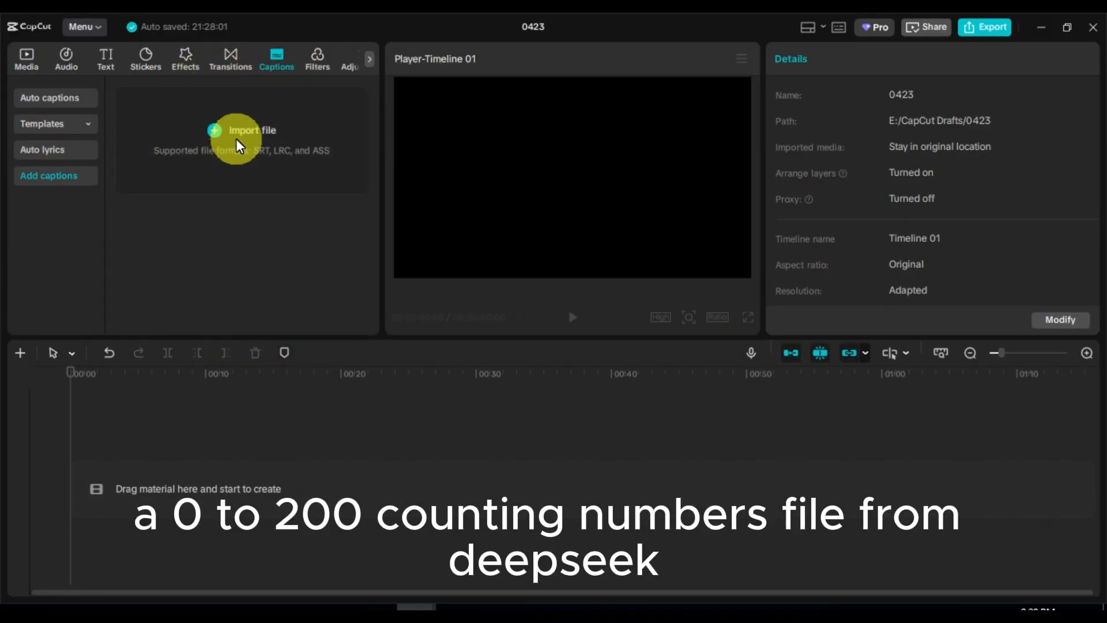
pyautogui.click(317, 257)
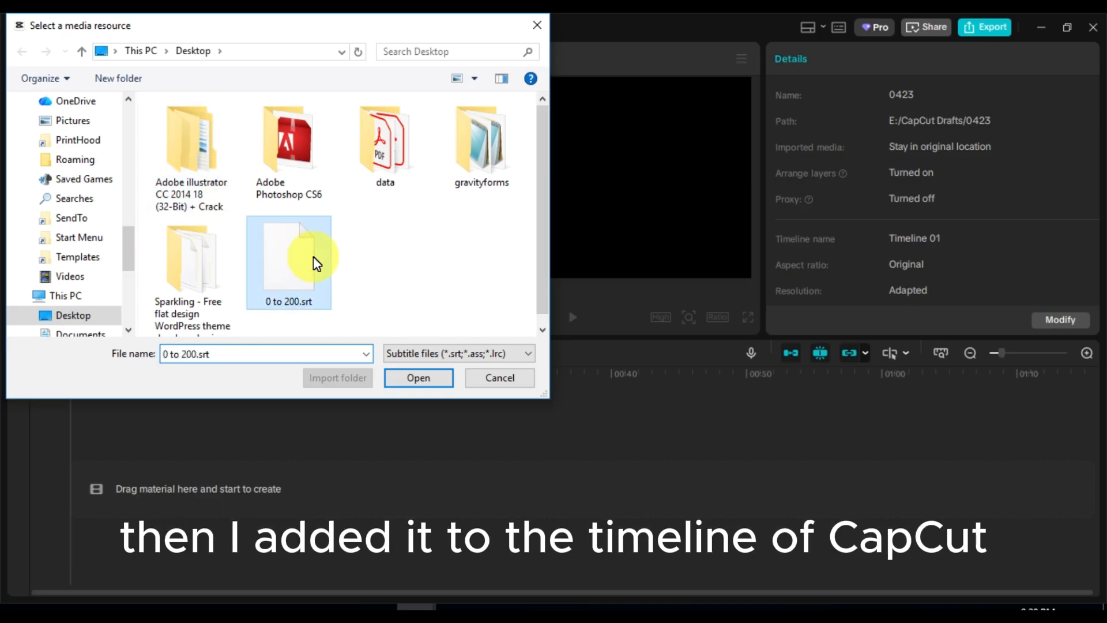
pyautogui.click(425, 379)
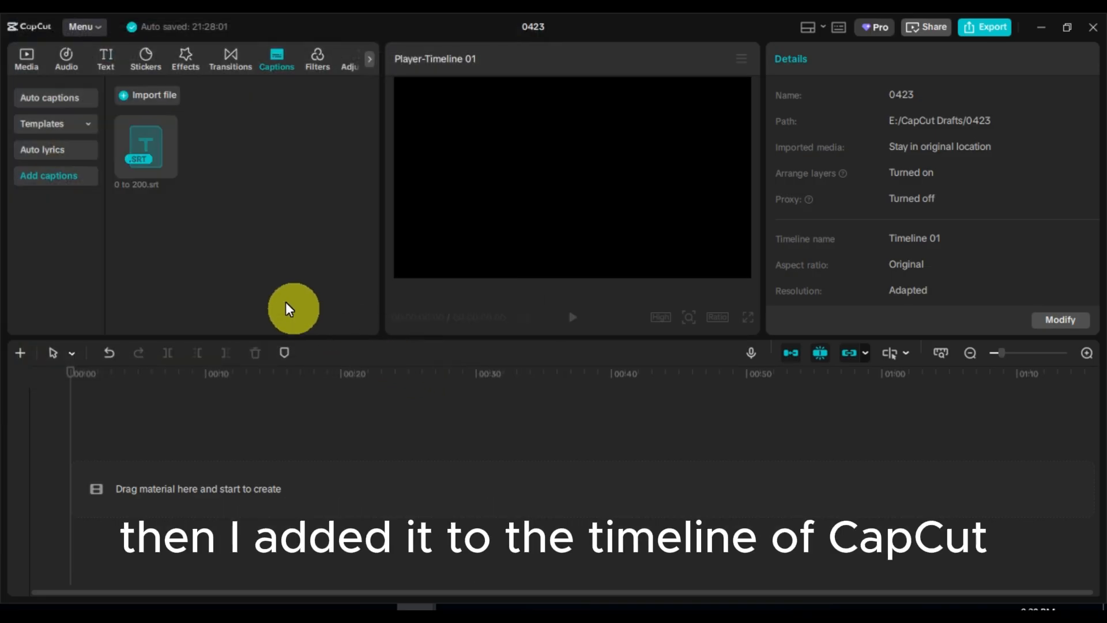
pyautogui.click(167, 167)
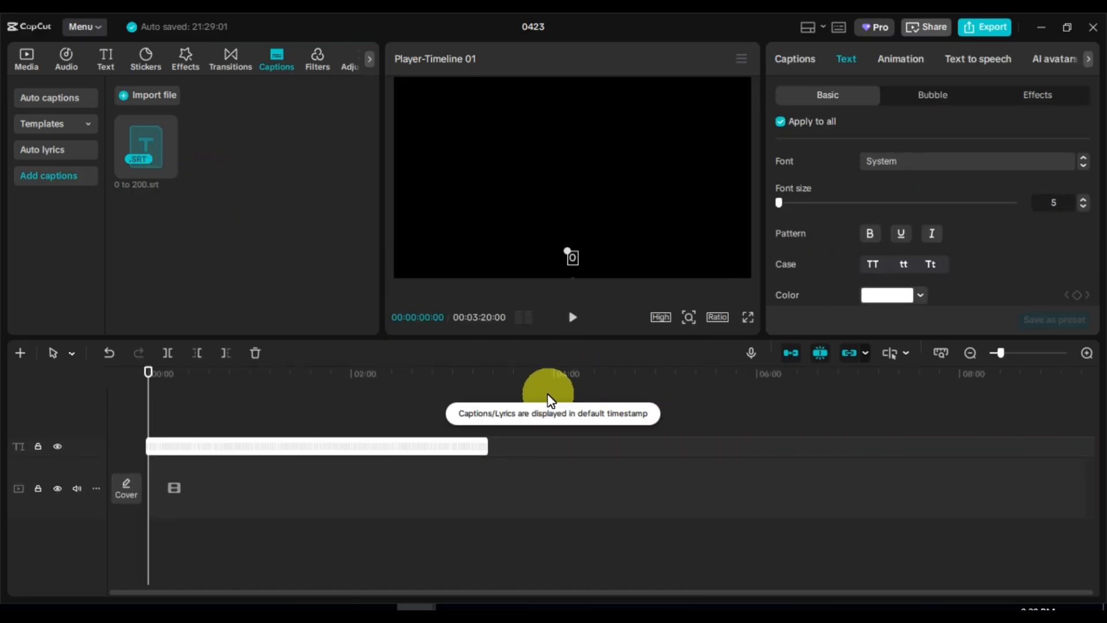
# Step: Centre the number captions in the frame at font size 42 and combine them all into a compound clip
pyautogui.moveTo(570, 255); pyautogui.dragTo(563, 175)
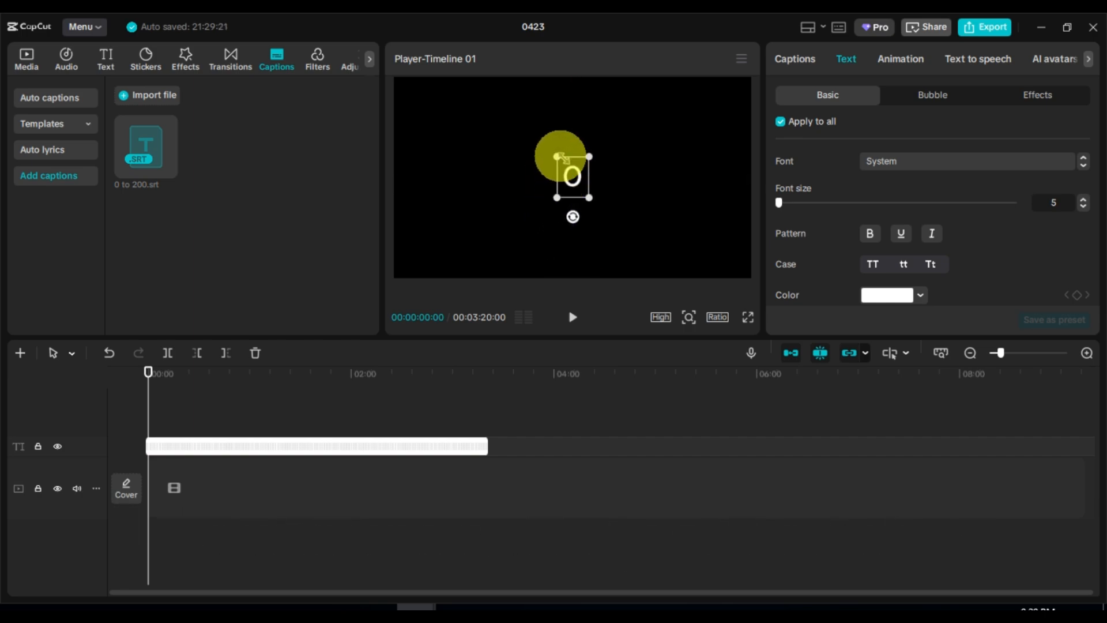
pyautogui.moveTo(790, 204); pyautogui.dragTo(818, 200)
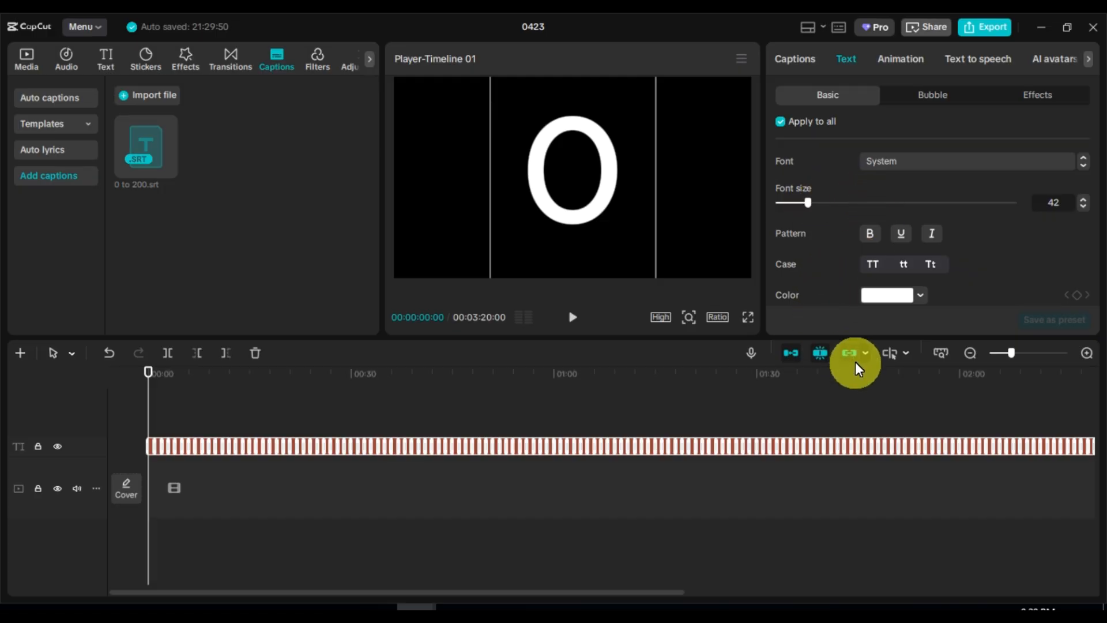
pyautogui.rightClick(775, 444)
pyautogui.click(785, 421)
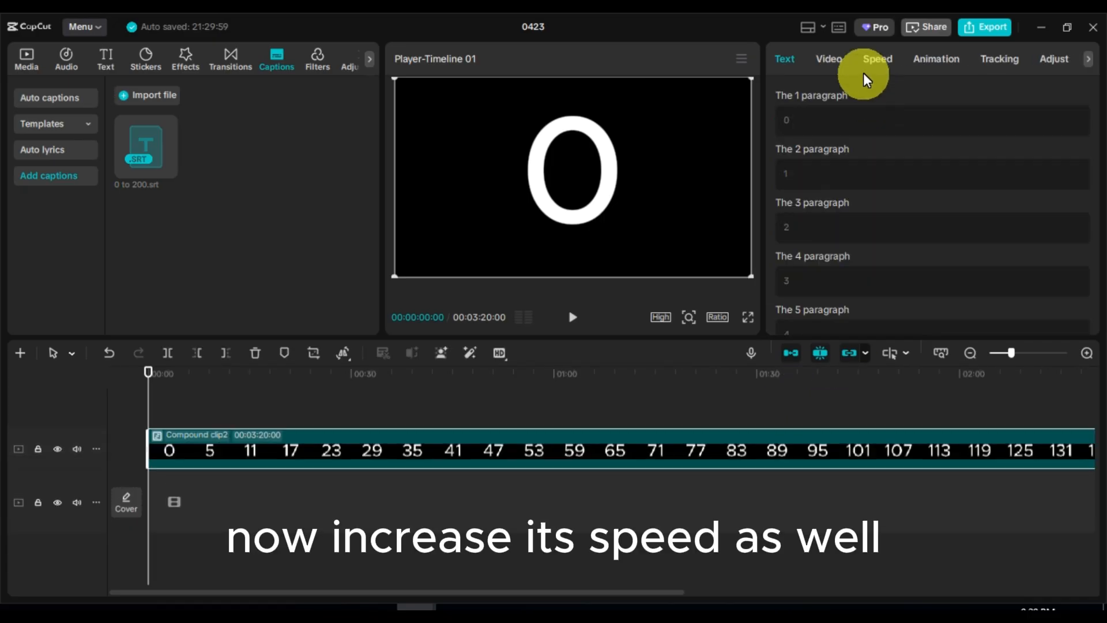
# Step: Speed up the counting compound clip to 3.85x and preview its playback
pyautogui.click(877, 57)
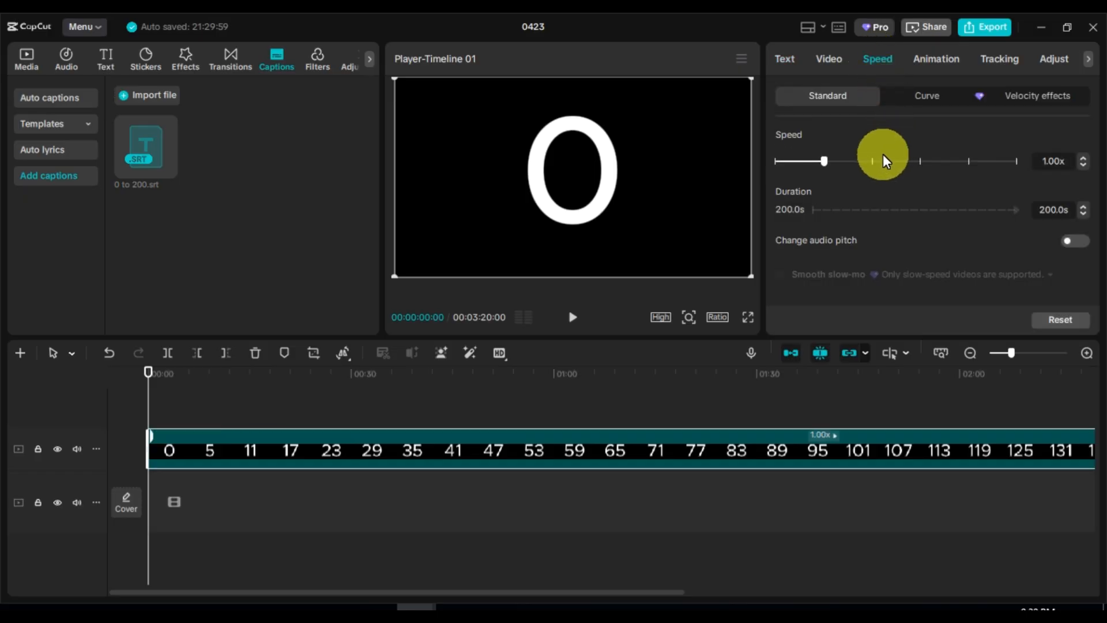
pyautogui.click(941, 156)
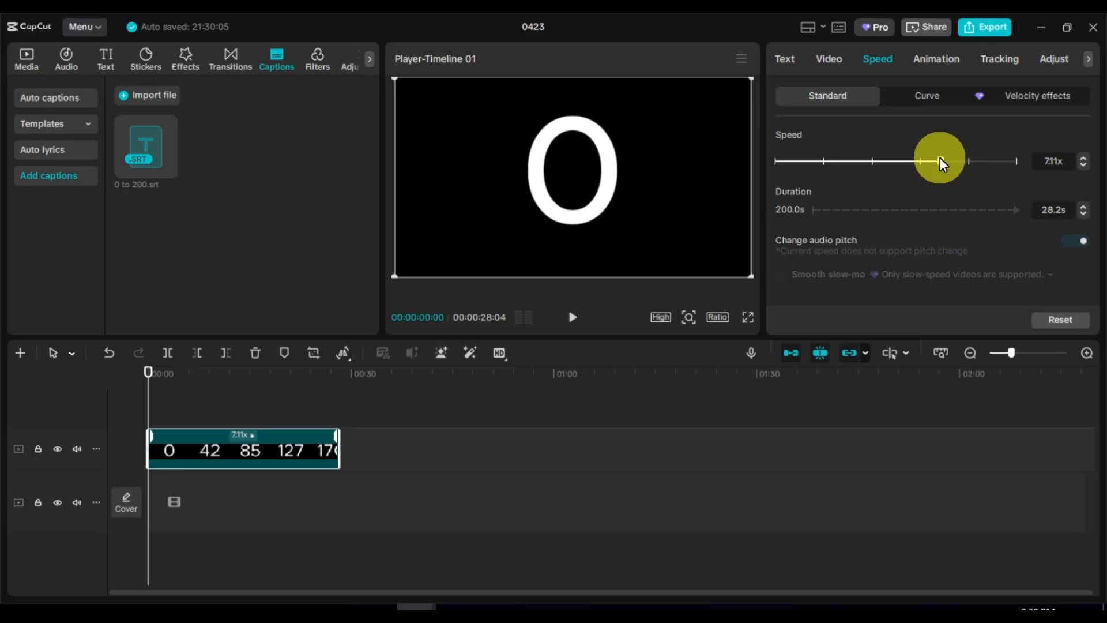
pyautogui.click(902, 161)
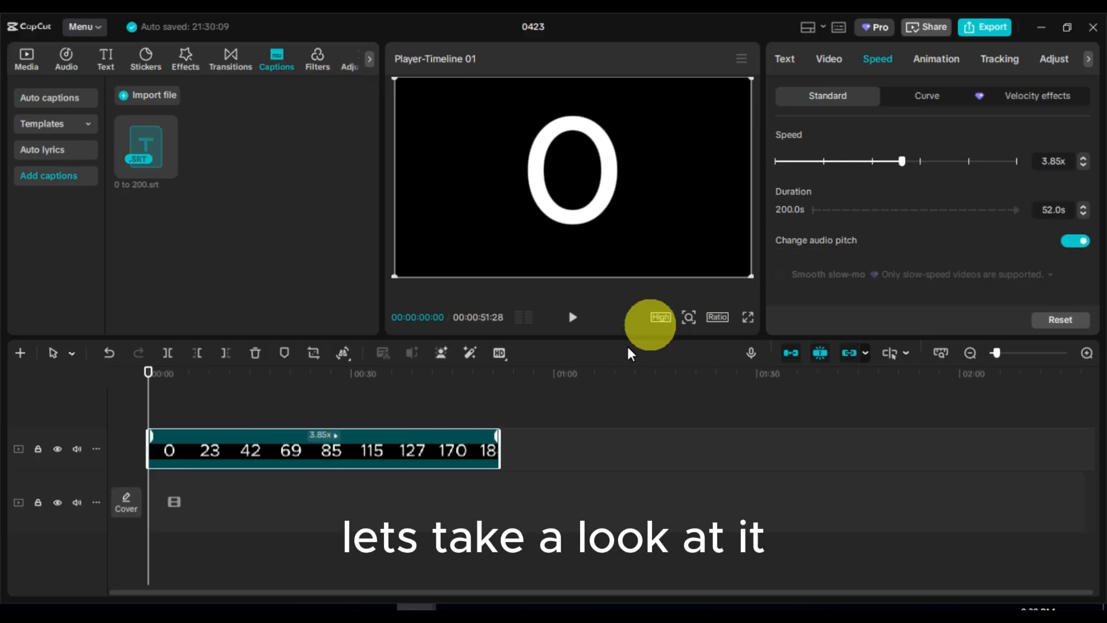
pyautogui.click(573, 317)
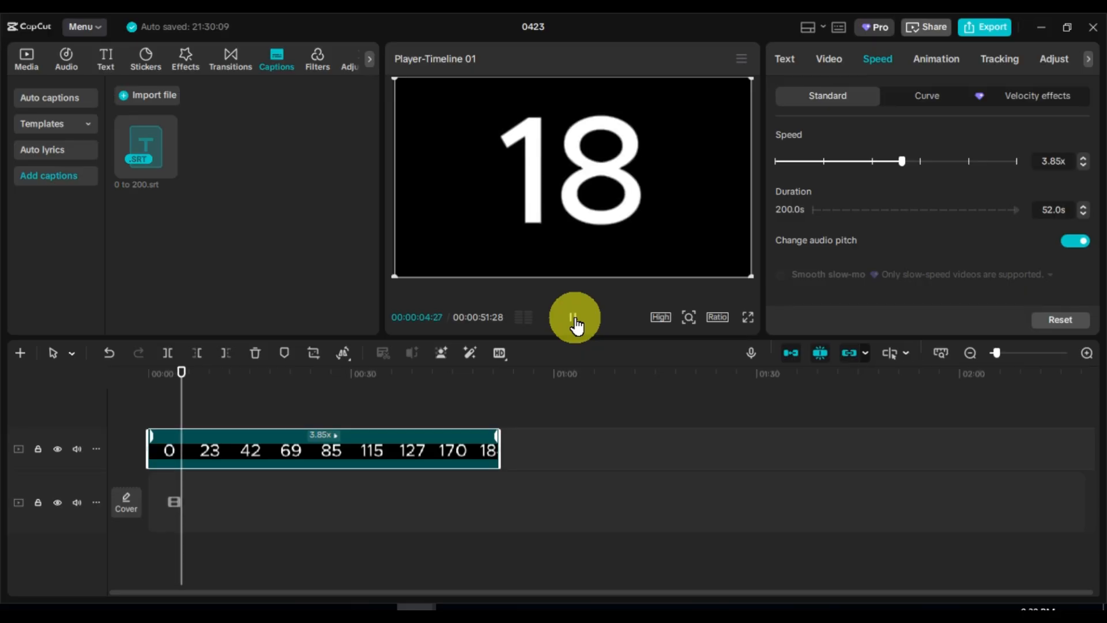
pyautogui.click(573, 319)
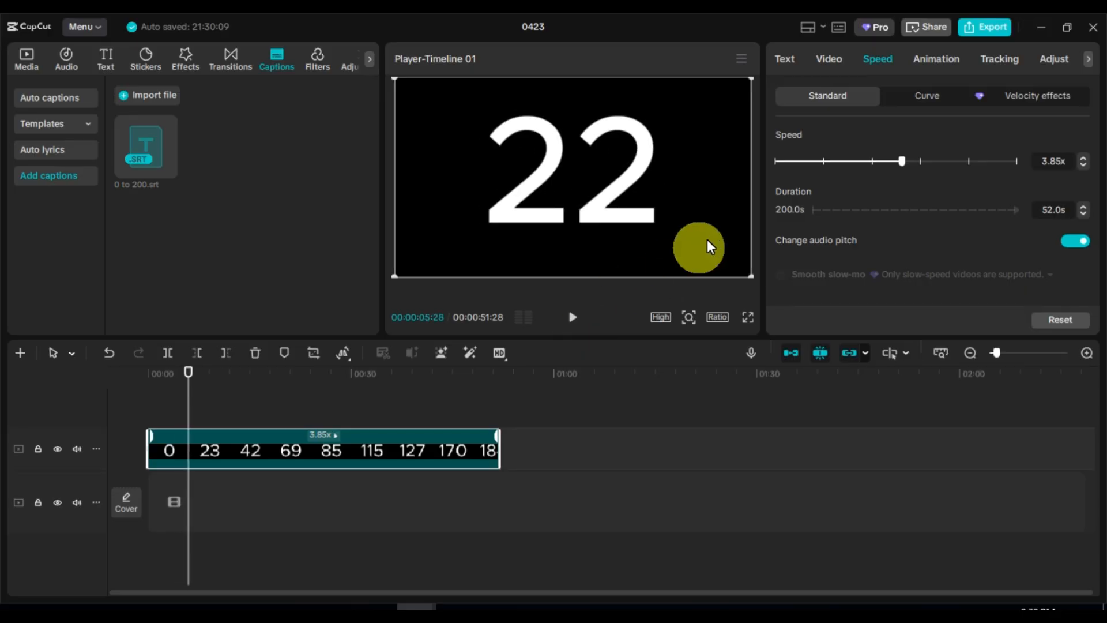
# Step: Enable motion blur on the counting compound clip and set Blur to 52
pyautogui.click(833, 60)
pyautogui.scroll(-10, 857, 194)
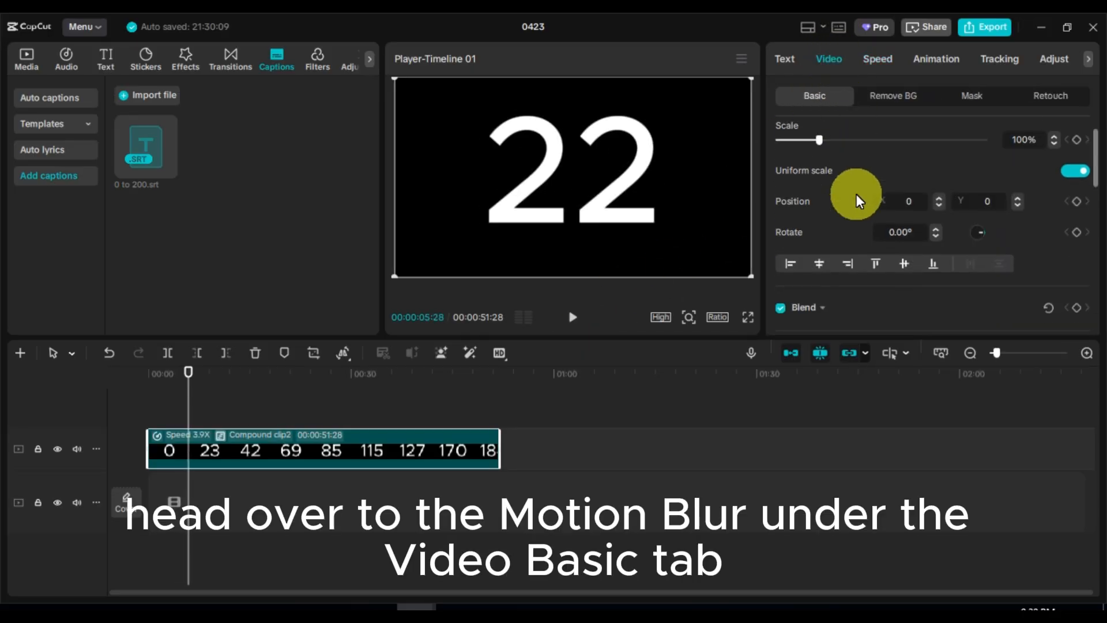
pyautogui.scroll(-6, 856, 191)
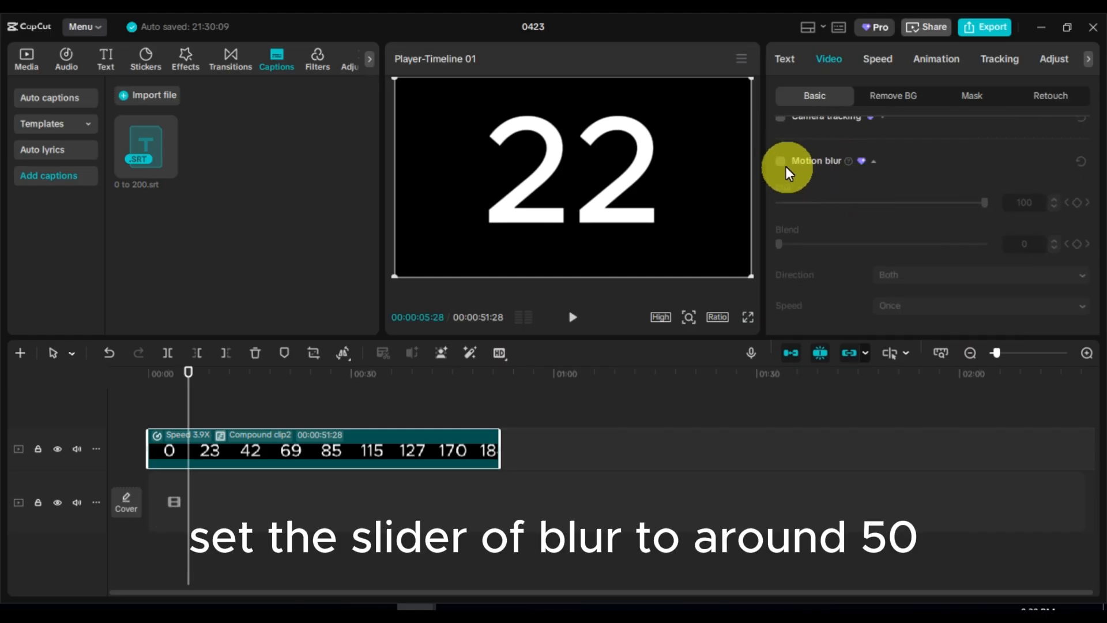
pyautogui.click(779, 162)
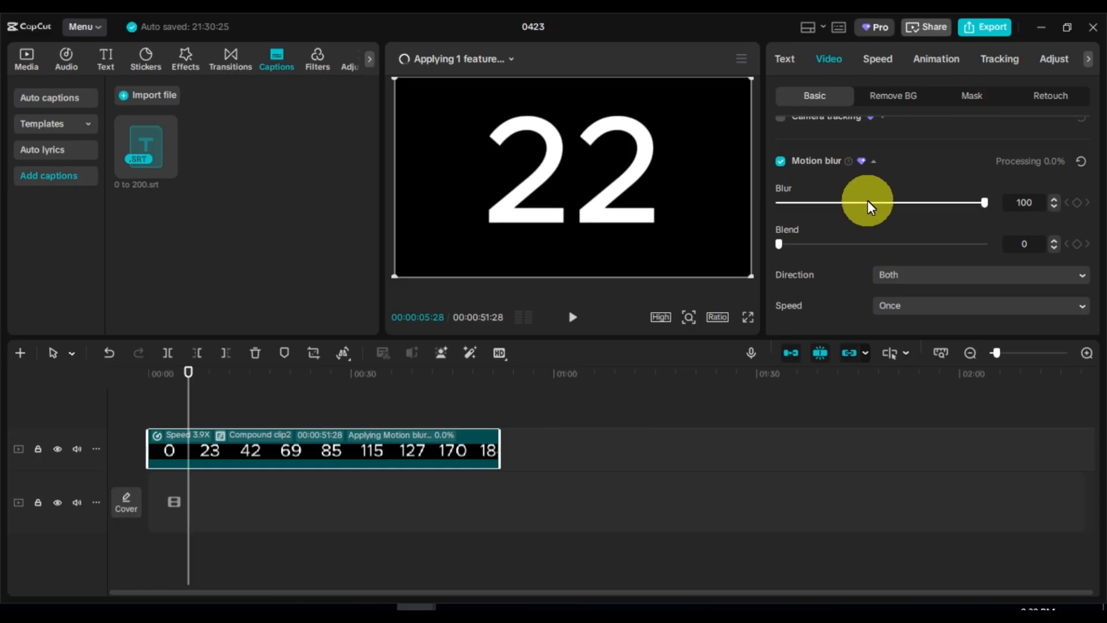
pyautogui.click(887, 203)
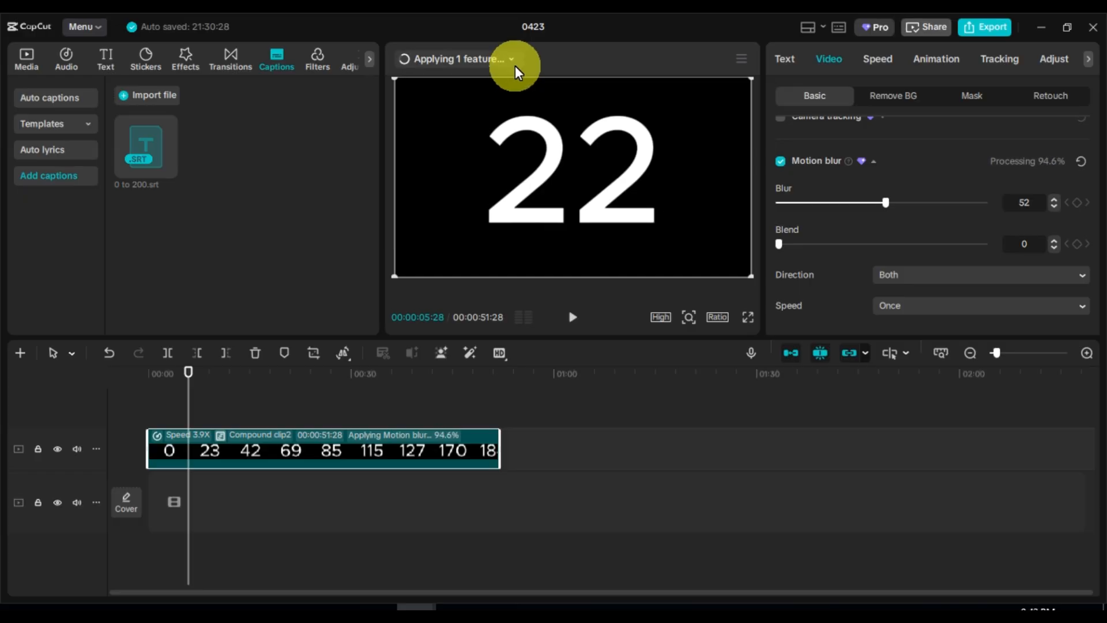
# Step: Play the blurred number count in full screen
pyautogui.click(573, 316)
pyautogui.click(747, 316)
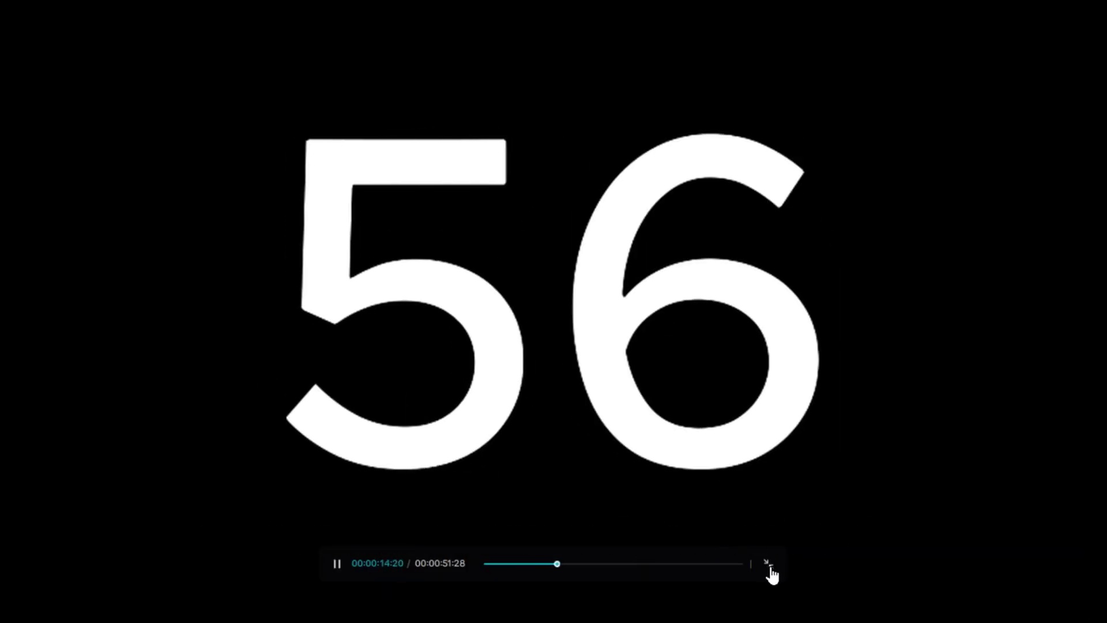
# Step: Exit the full-screen playback of the number count
pyautogui.click(769, 566)
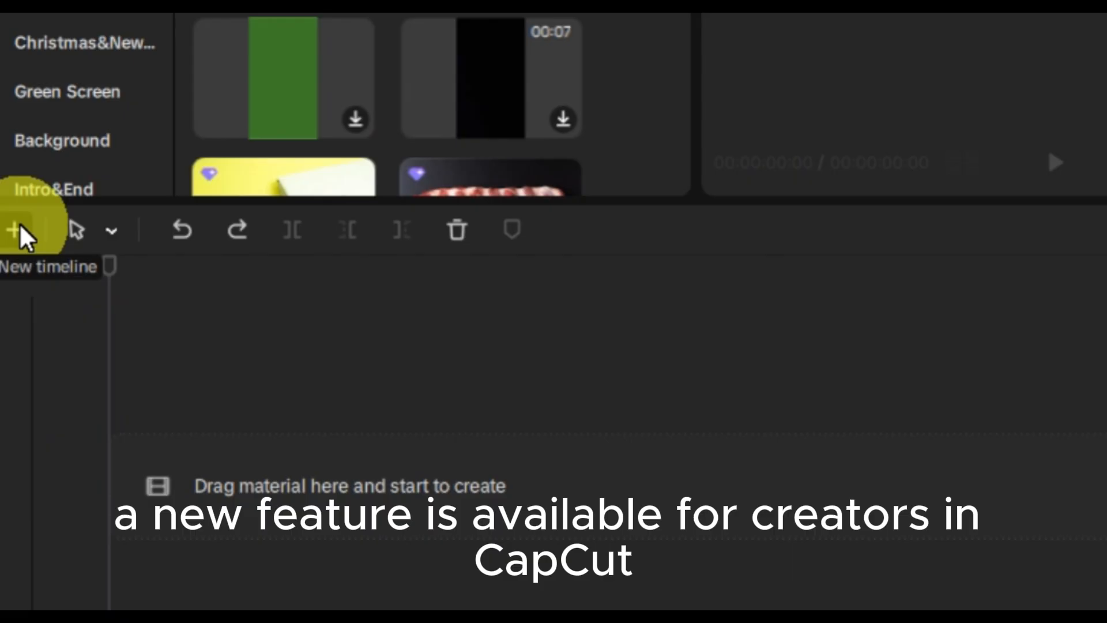
# Step: Add a second timeline to the project and rename it "MY profile"
pyautogui.click(19, 222)
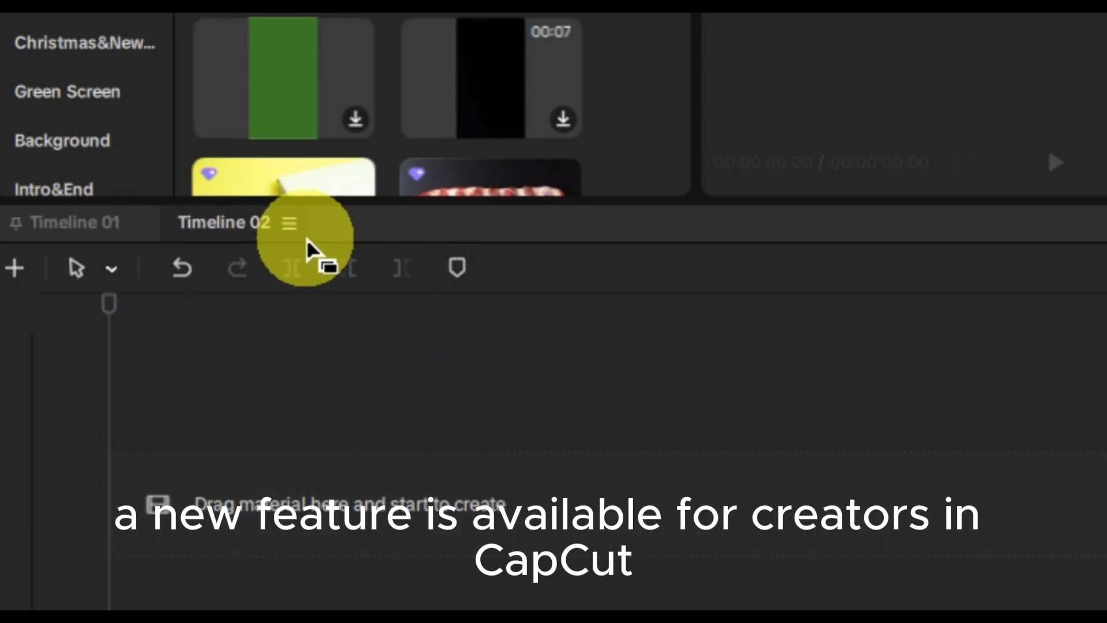
pyautogui.click(290, 224)
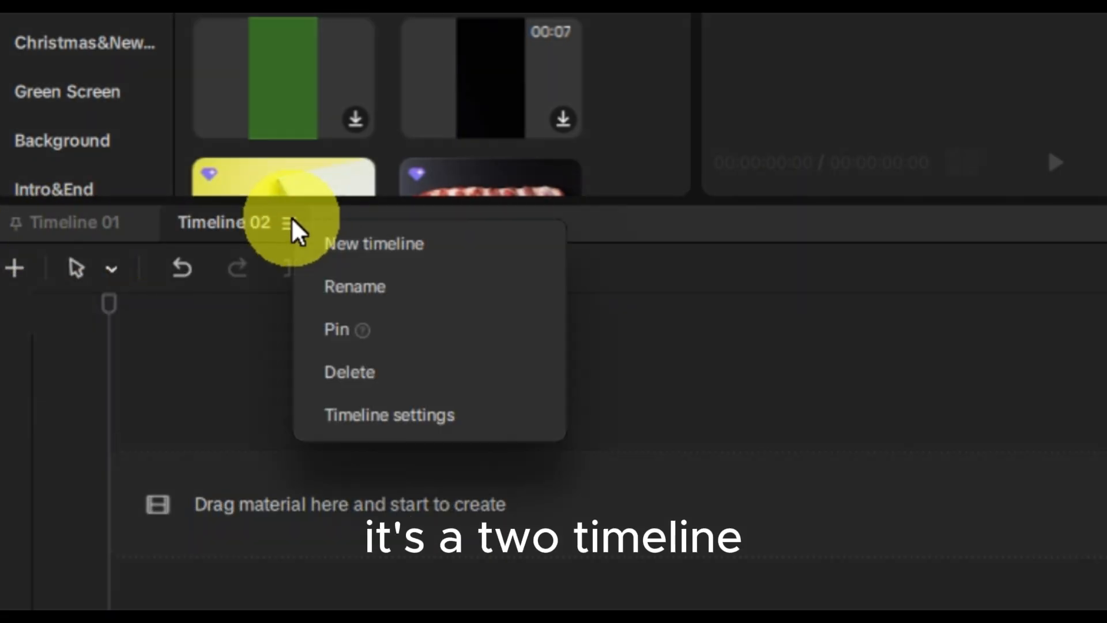
pyautogui.click(336, 289)
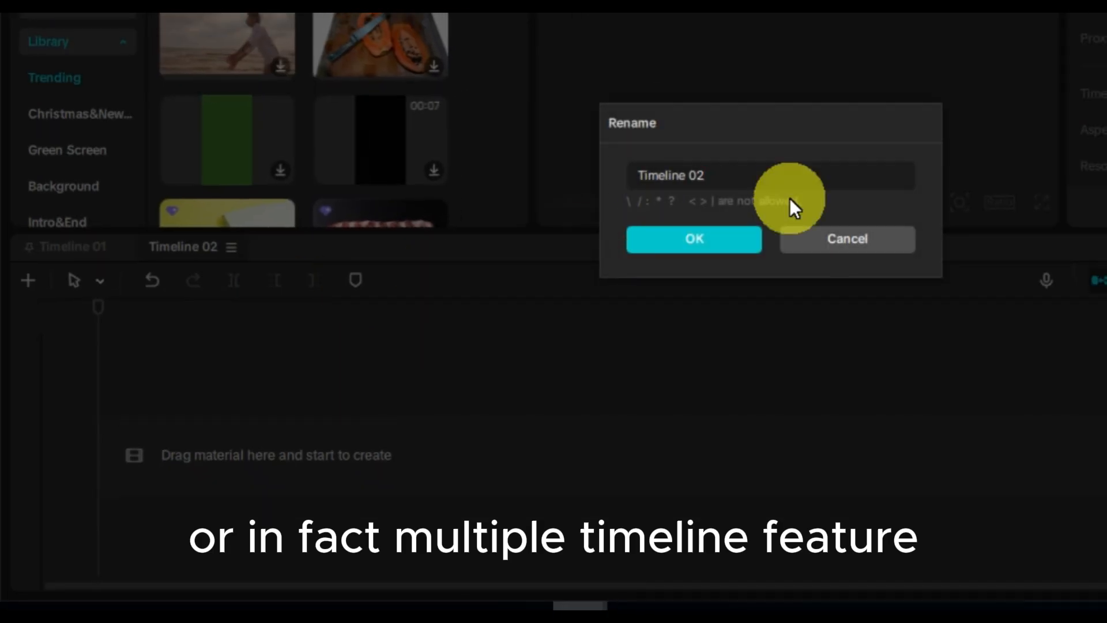
pyautogui.write('t')
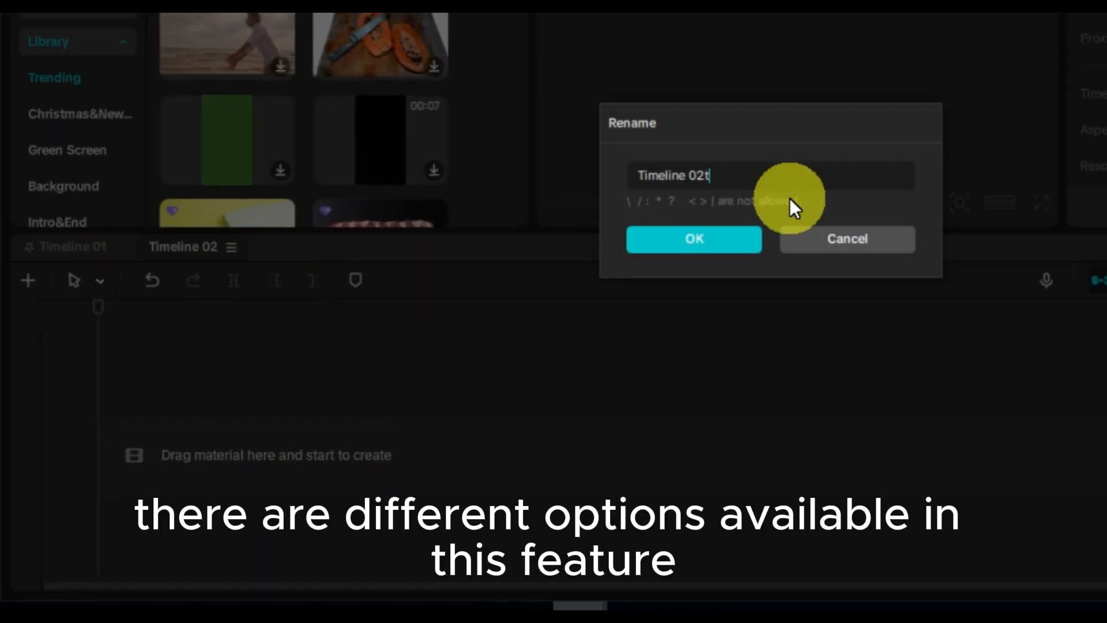
pyautogui.press('BackSpace')
pyautogui.press('BackSpace')
pyautogui.press('BackSpace')
pyautogui.press('BackSpace')
pyautogui.press('BackSpace')
pyautogui.press('BackSpace')
pyautogui.press('BackSpace')
pyautogui.press('BackSpace')
pyautogui.press('BackSpace')
pyautogui.press('BackSpace')
pyautogui.press('BackSpace')
pyautogui.press('BackSpace')
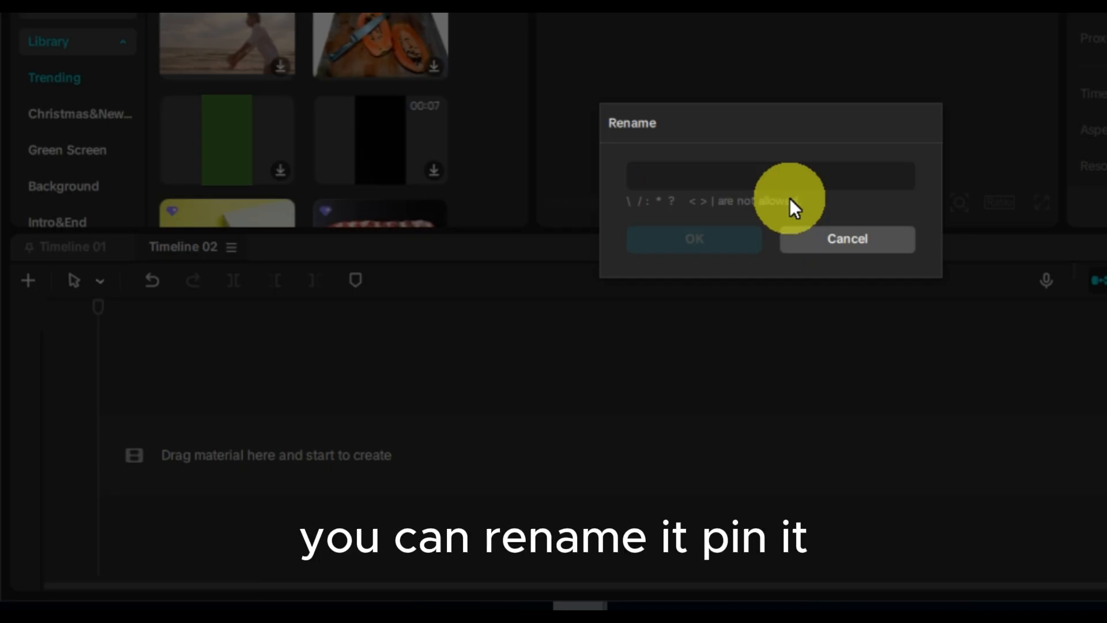
pyautogui.write('MY')
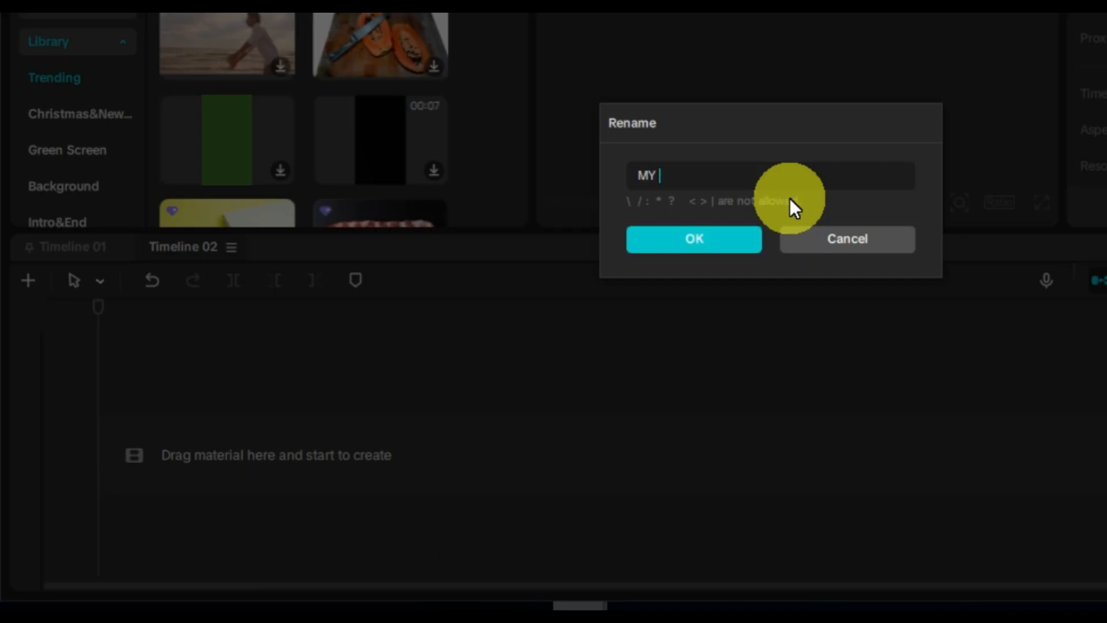
pyautogui.write(' profile')
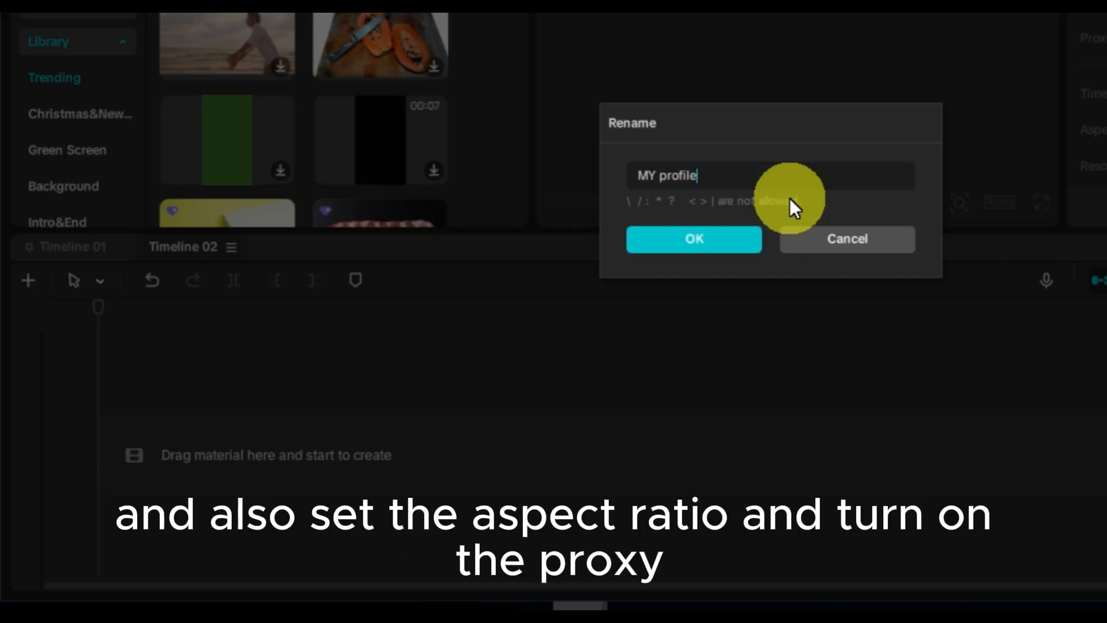
pyautogui.click(667, 238)
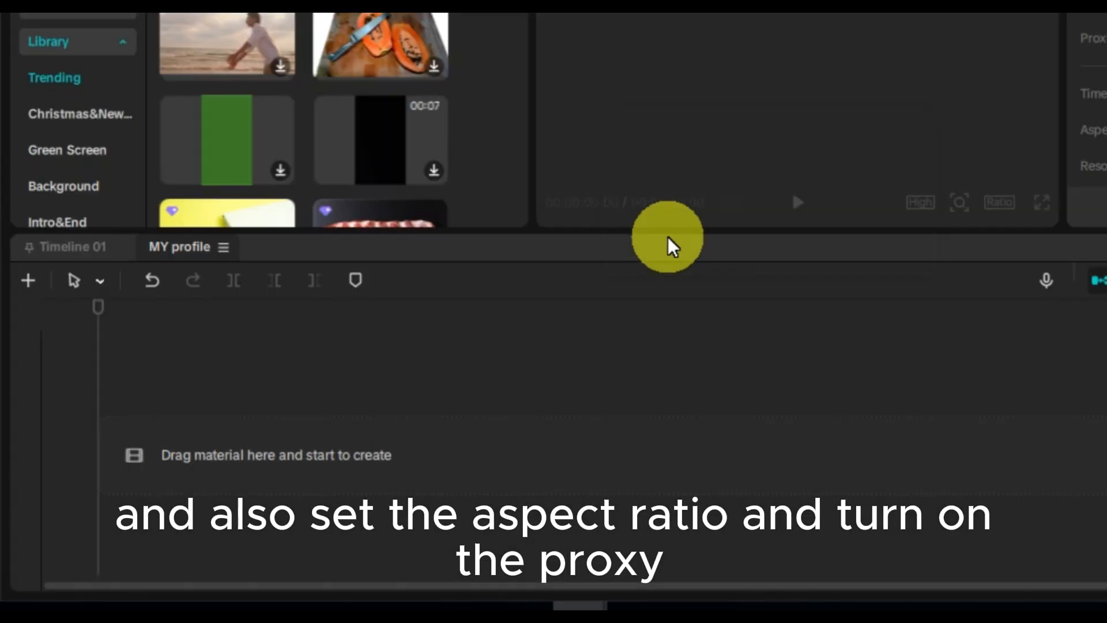
# Step: Pin the MY profile timeline and add another new timeline to the project
pyautogui.click(225, 247)
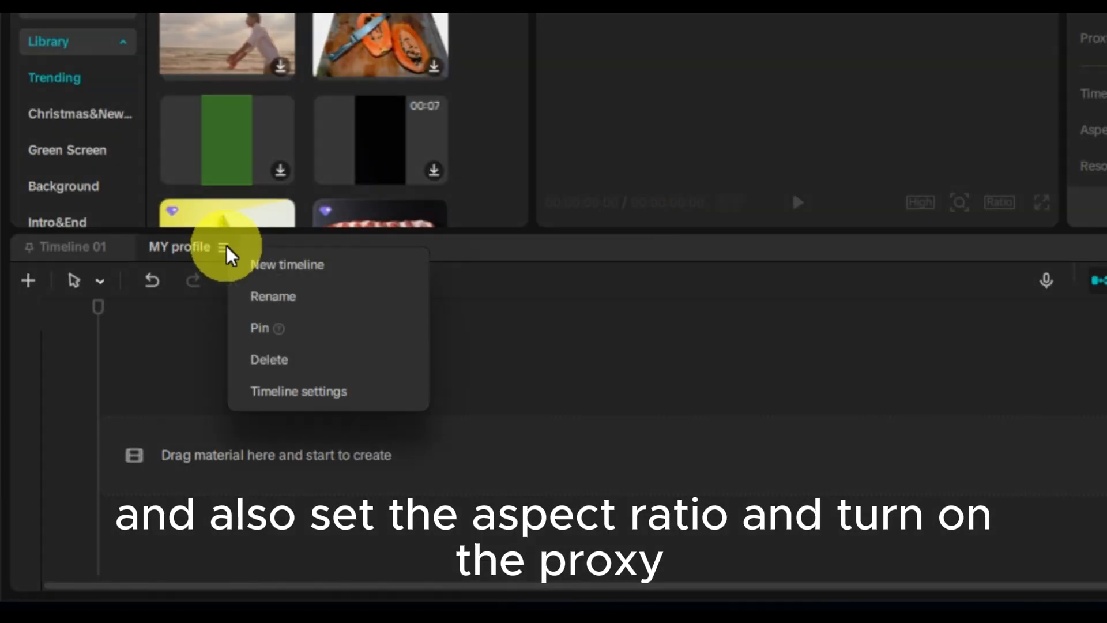
pyautogui.click(306, 326)
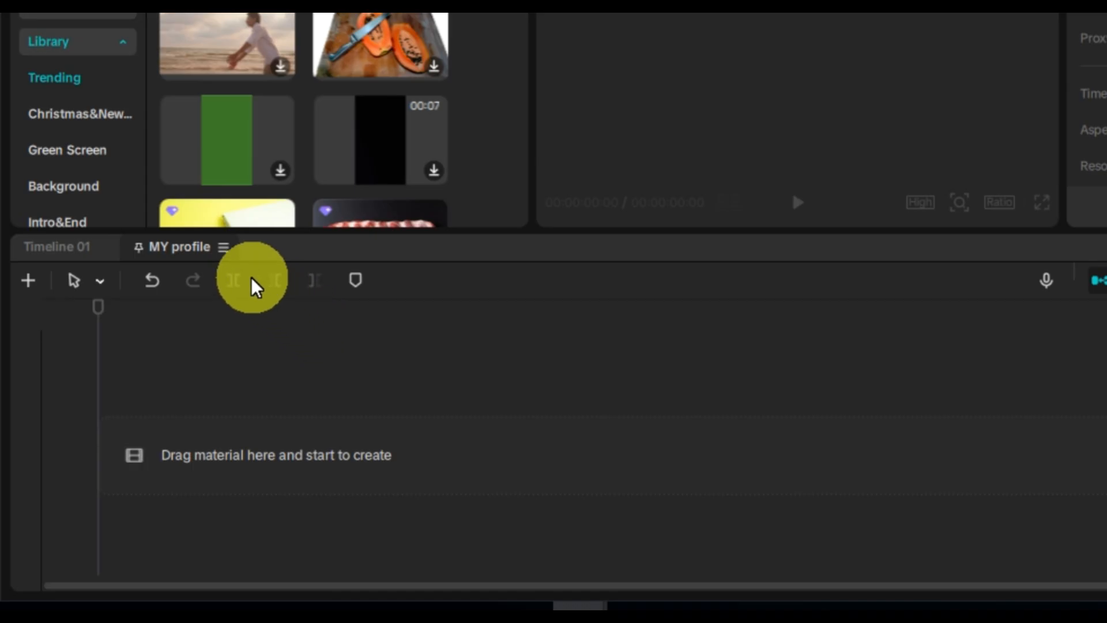
pyautogui.click(224, 246)
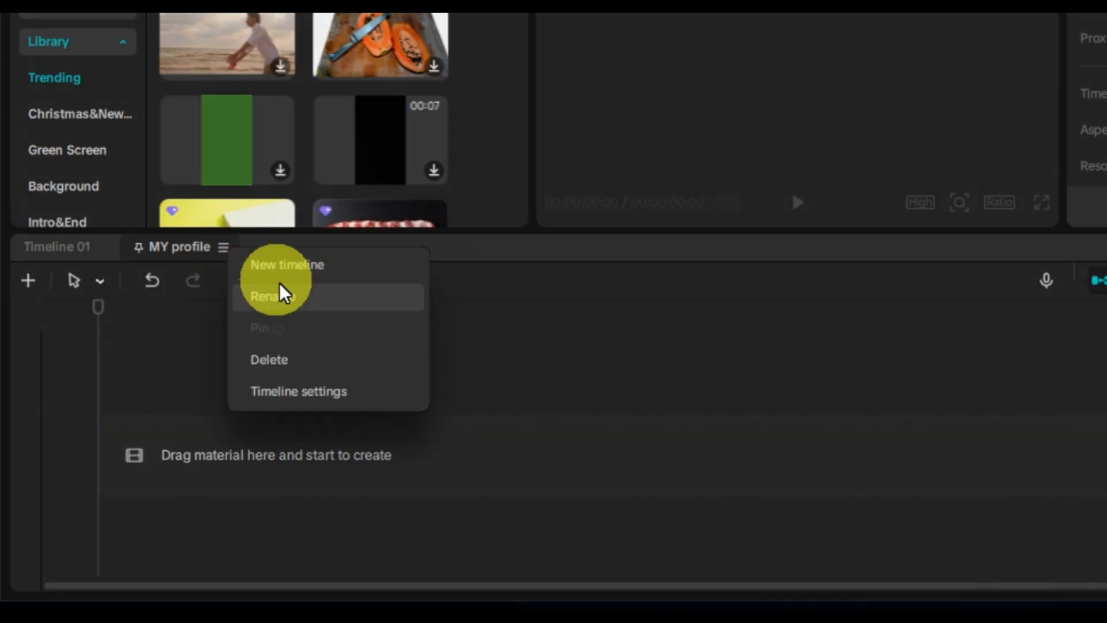
pyautogui.click(292, 274)
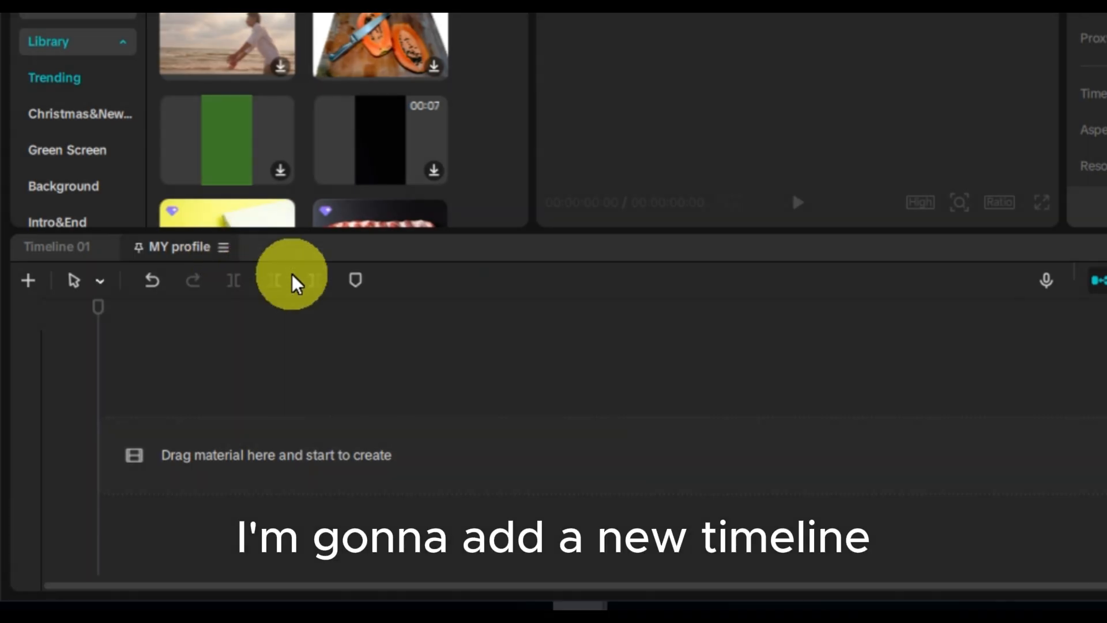
# Step: Delete the MY profile timeline from the project
pyautogui.click(195, 250)
pyautogui.click(222, 248)
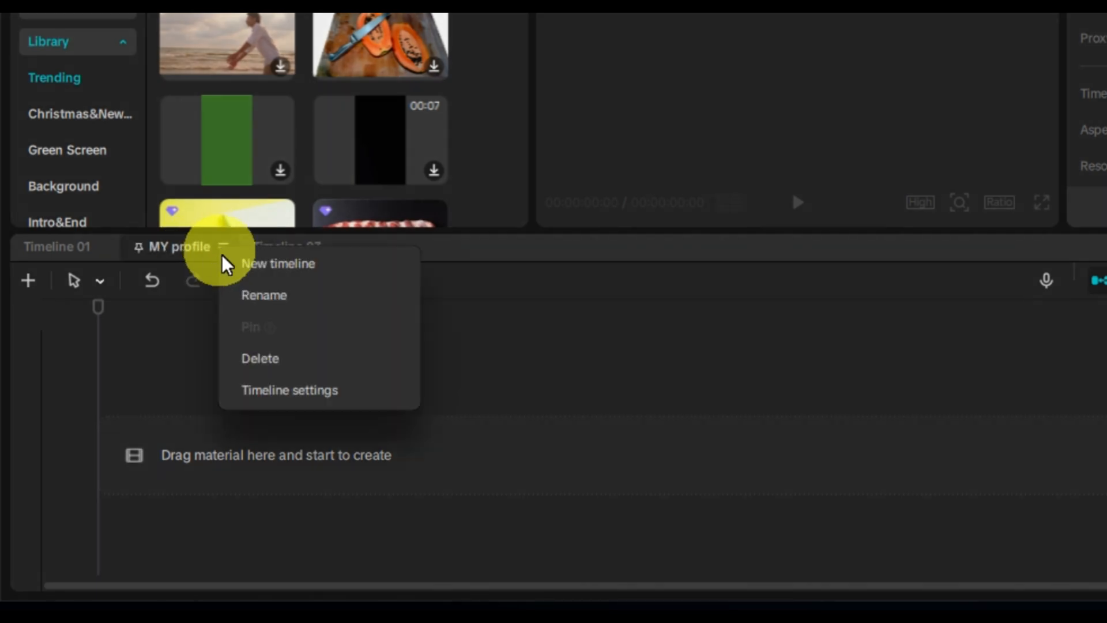
pyautogui.click(257, 360)
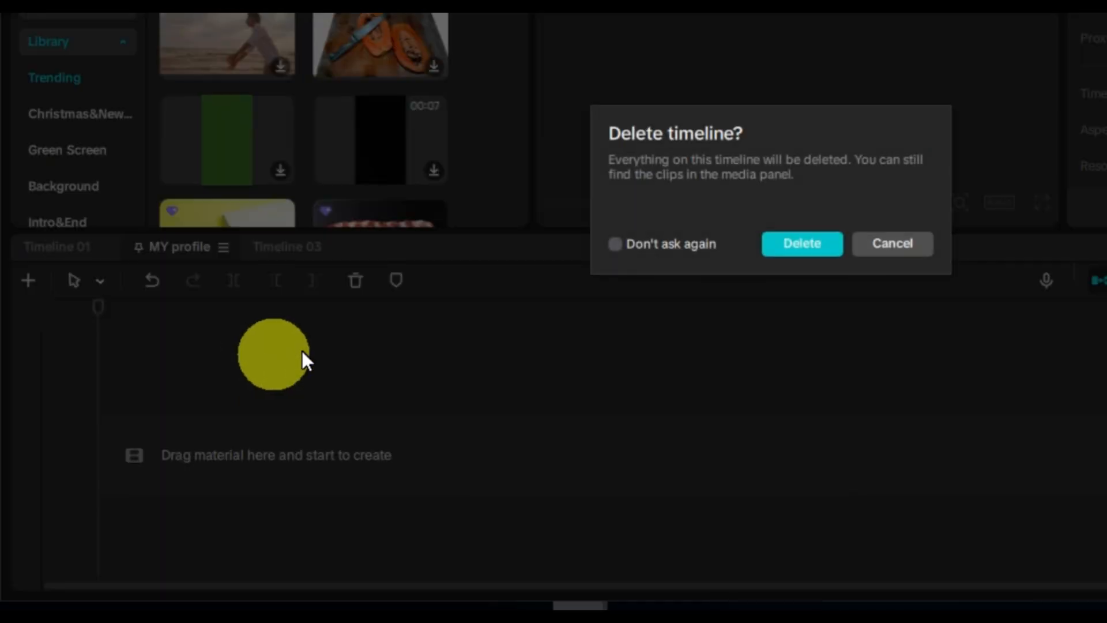
pyautogui.click(802, 247)
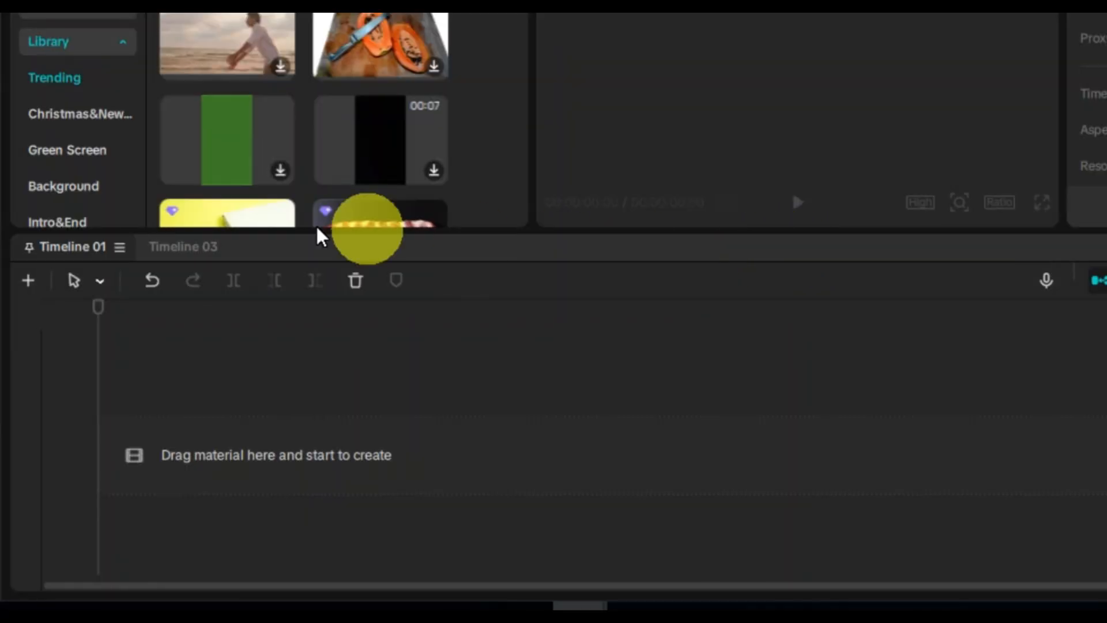
# Step: Set the aspect ratio of Timeline 03 to 16:9, turn on the project's proxy and save the settings
pyautogui.click(190, 247)
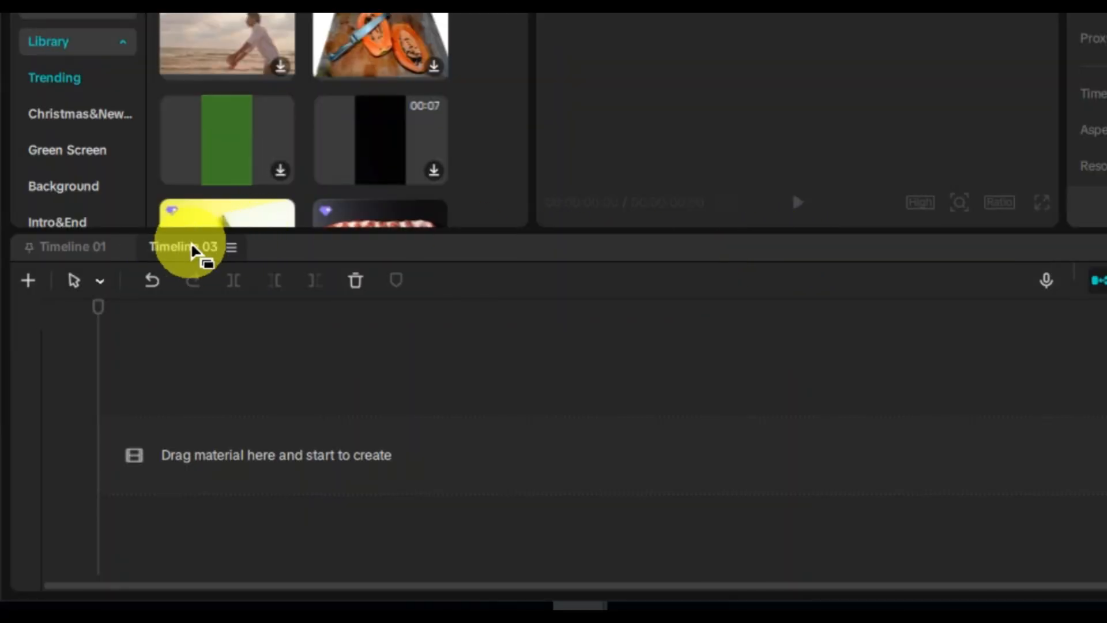
pyautogui.click(230, 246)
pyautogui.click(306, 389)
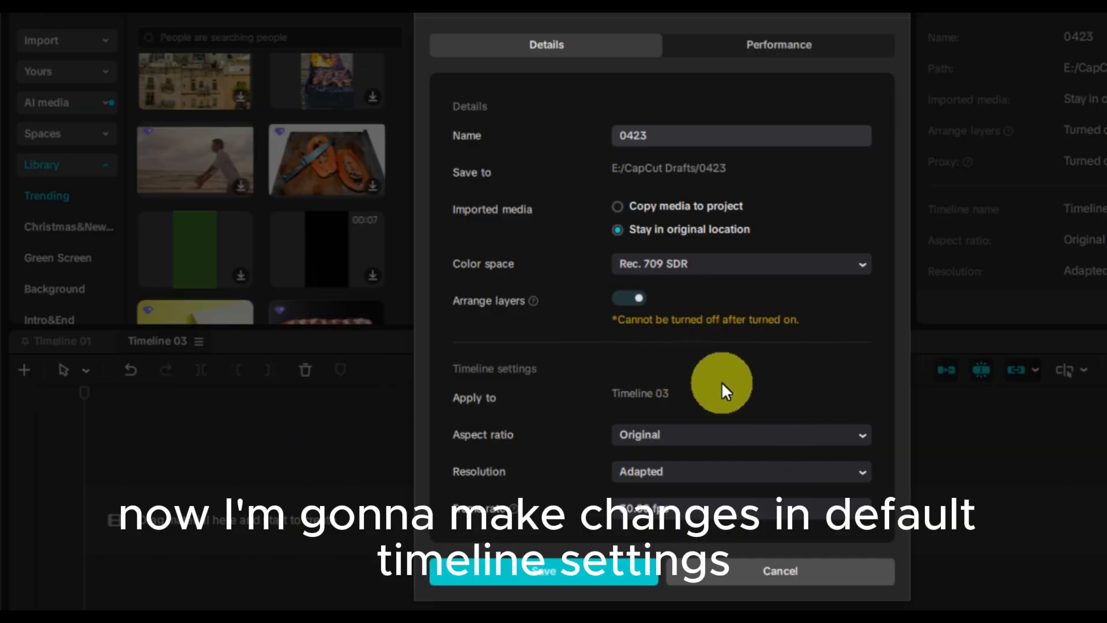
pyautogui.click(853, 435)
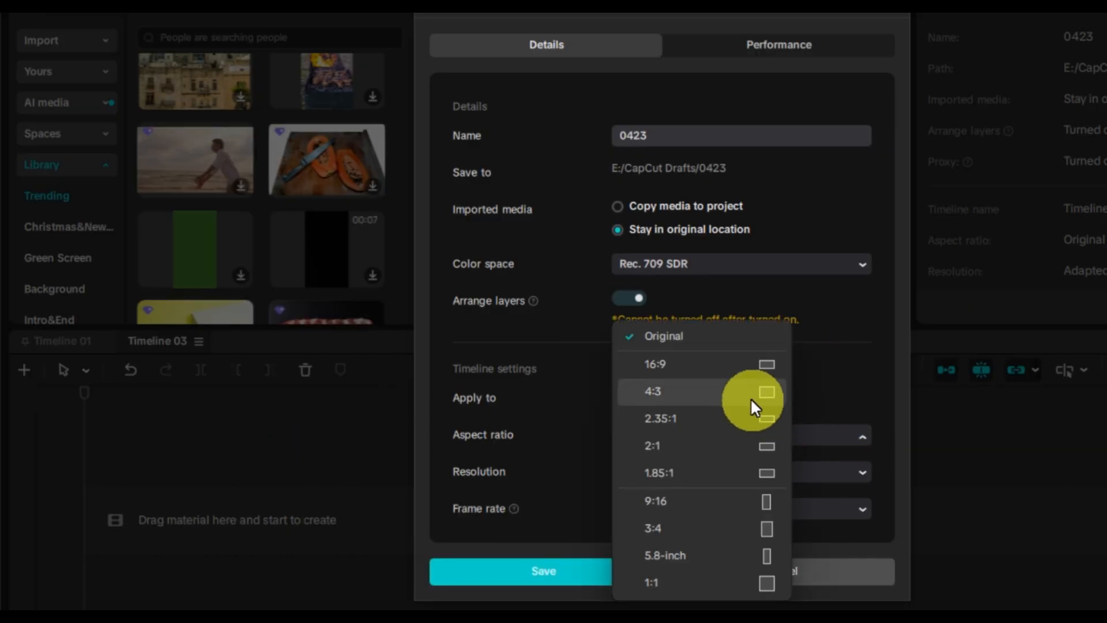
pyautogui.click(724, 366)
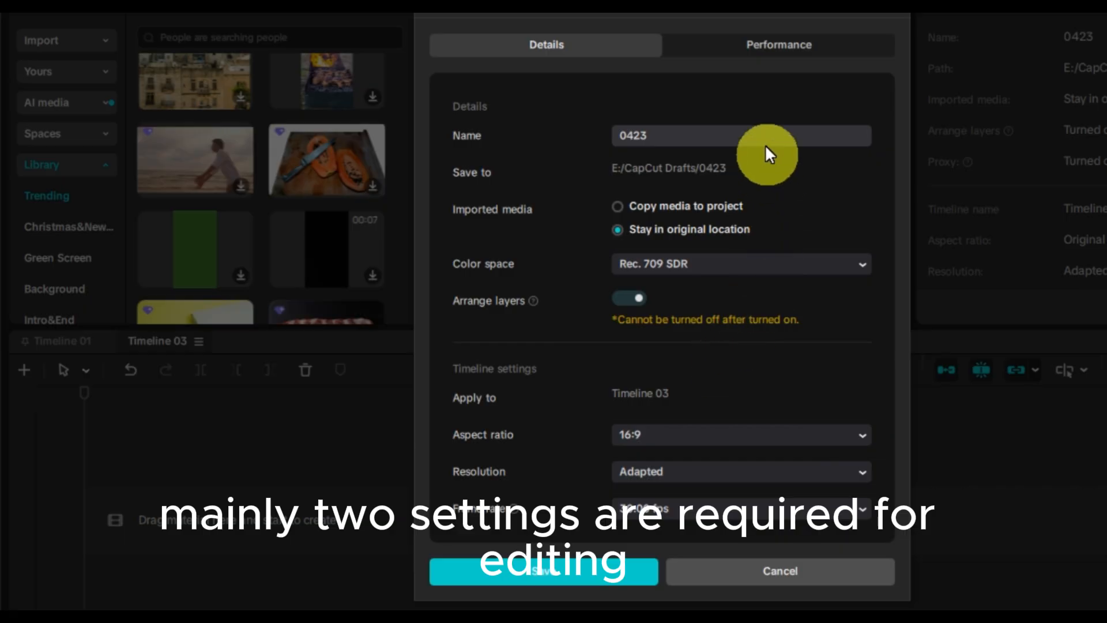
pyautogui.click(771, 44)
pyautogui.click(635, 288)
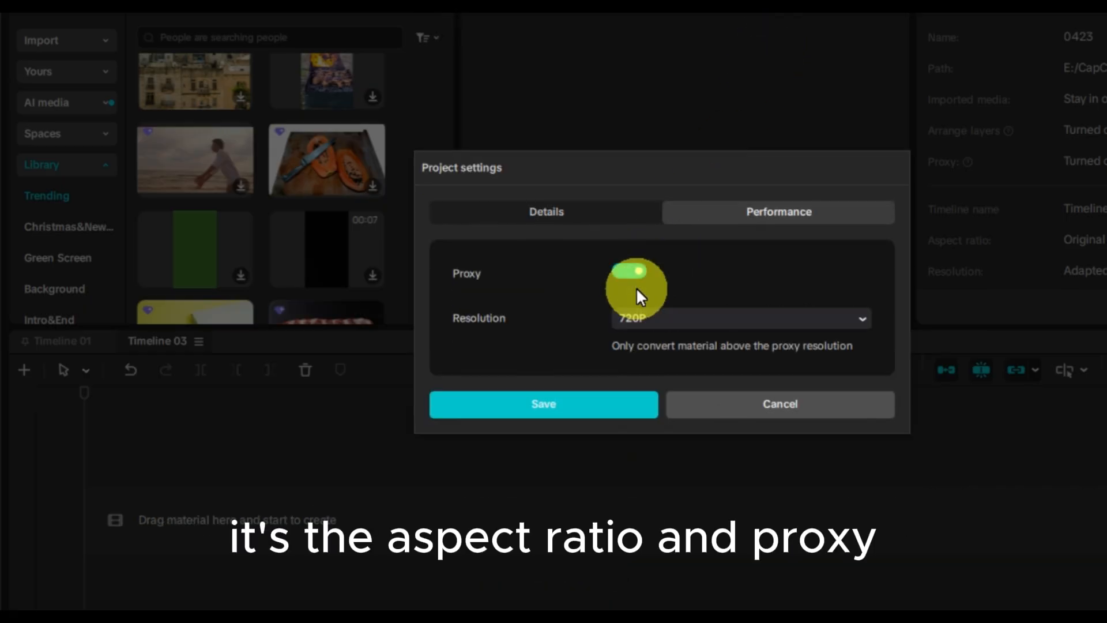
pyautogui.click(603, 411)
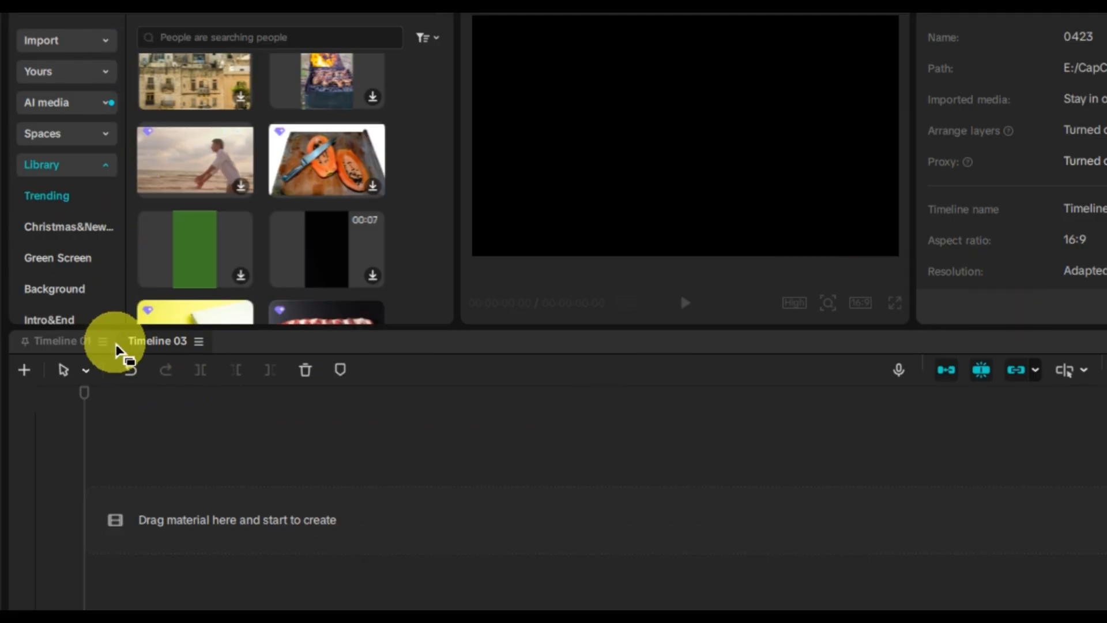
# Step: Split the timeline area so that Timeline 01 and Timeline 03 are shown side by side
pyautogui.moveTo(118, 349); pyautogui.dragTo(427, 419)
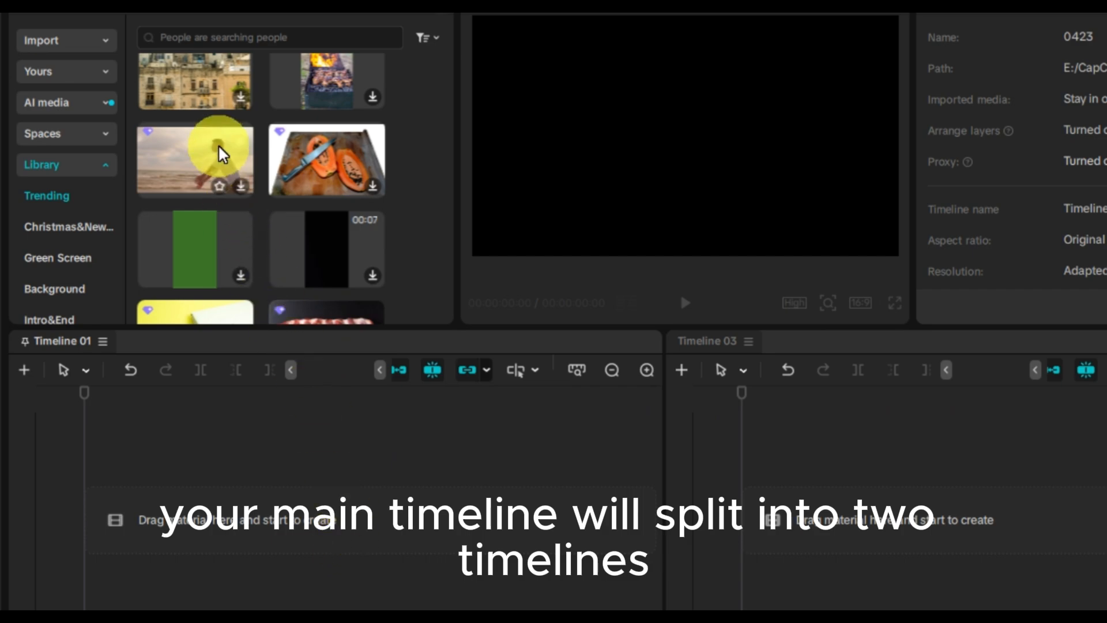
# Step: Add the 13-second black starry clip from the Library to Timeline 01 and the 21-second blue space clip to Timeline 03
pyautogui.scroll(-3, 301, 196)
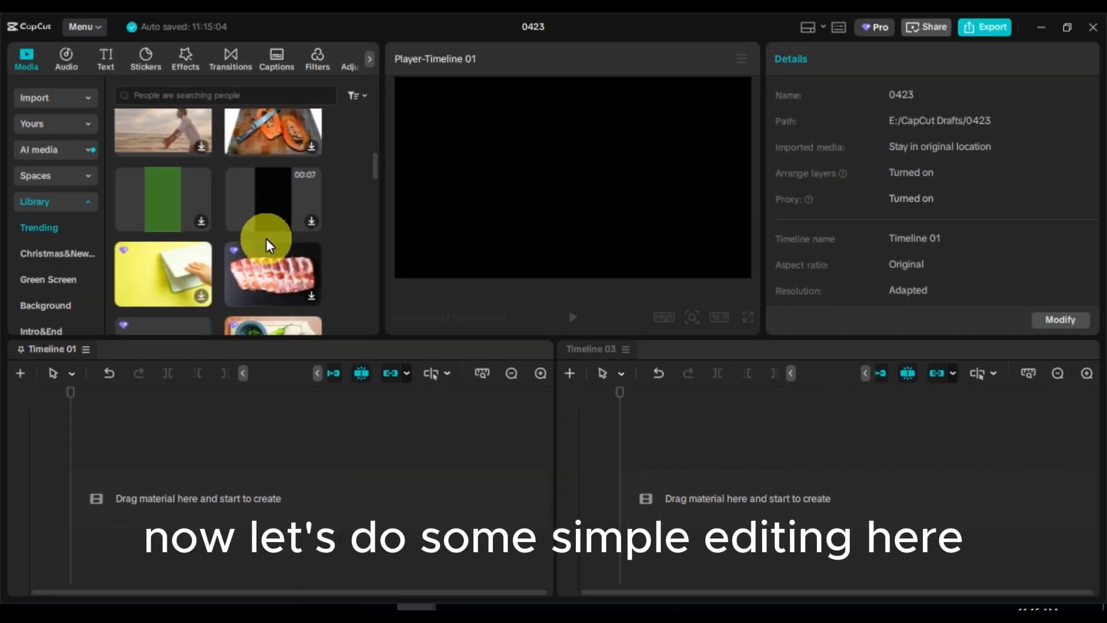
pyautogui.scroll(-2, 269, 246)
pyautogui.scroll(-3, 265, 241)
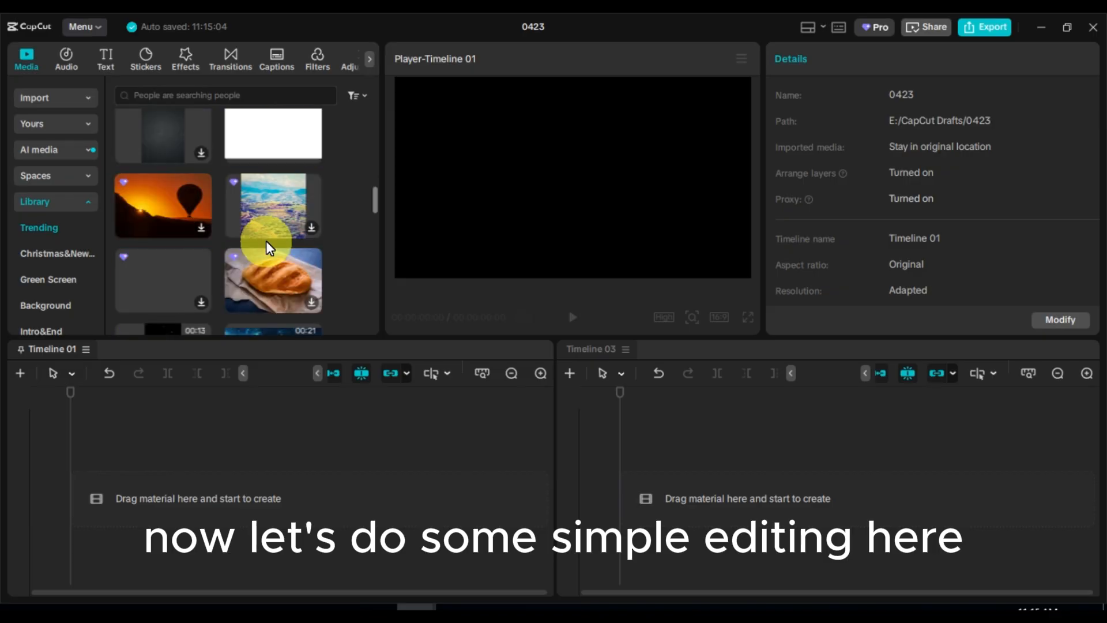
pyautogui.scroll(-3, 266, 241)
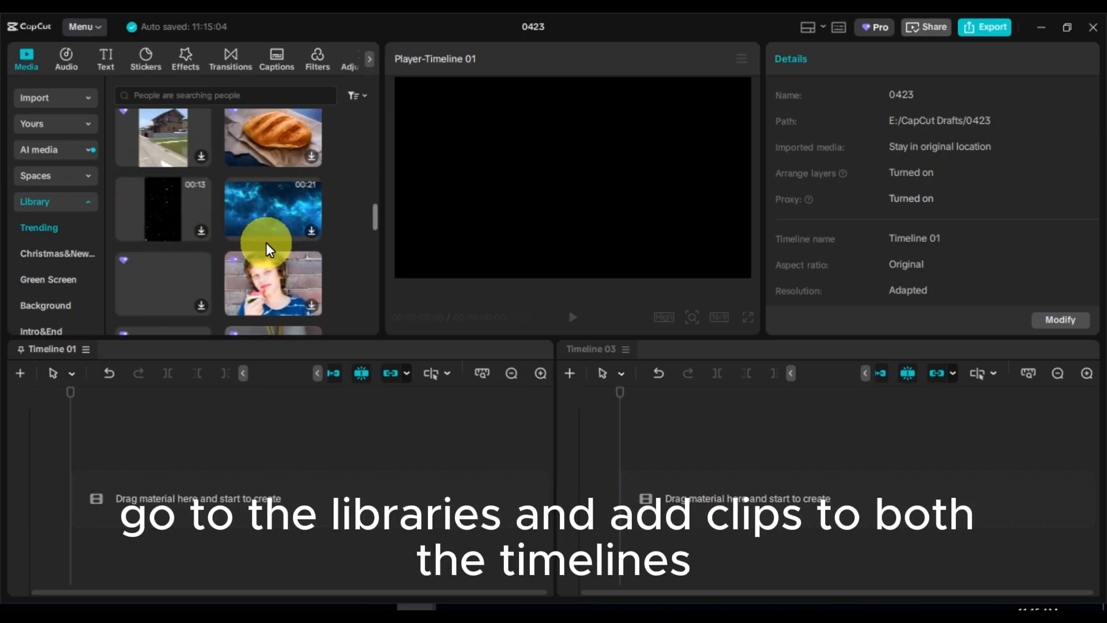
pyautogui.click(286, 203)
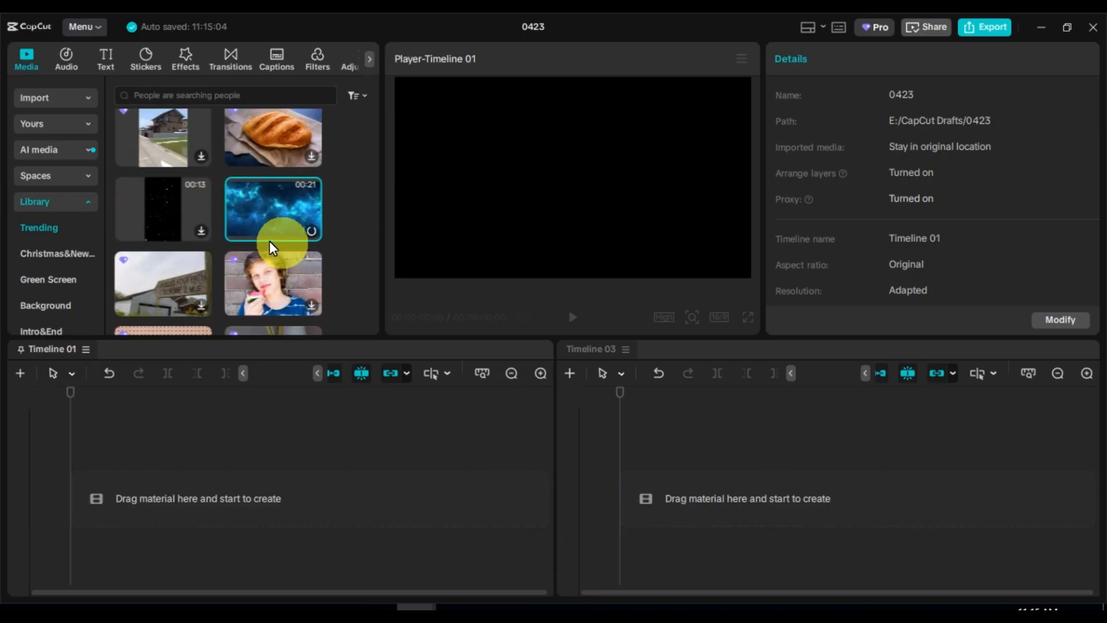
pyautogui.click(200, 196)
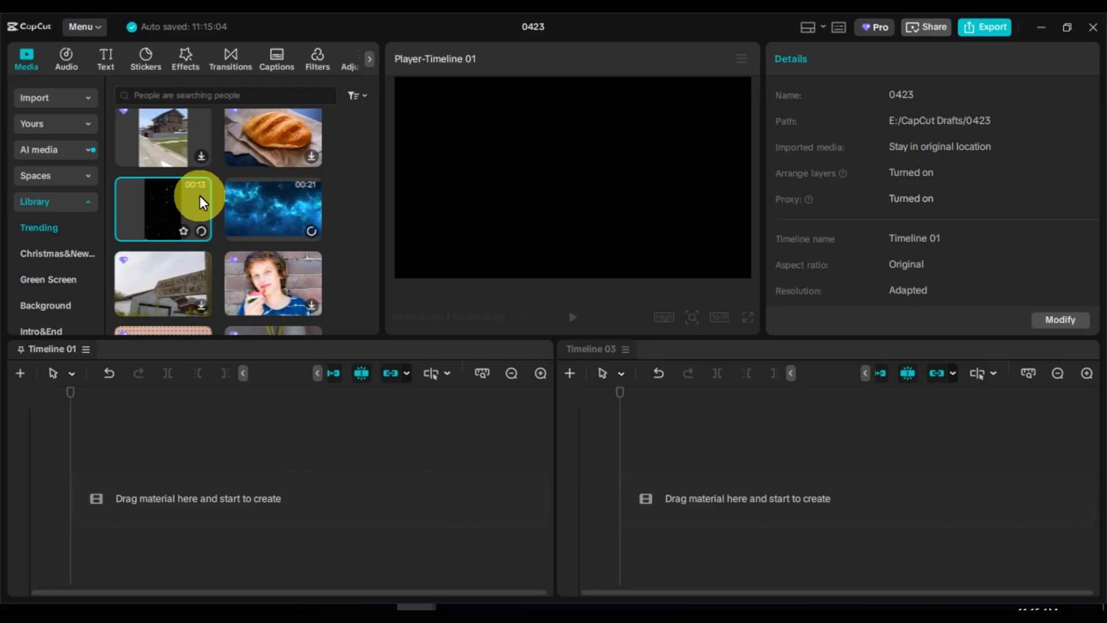
pyautogui.click(202, 230)
pyautogui.click(691, 451)
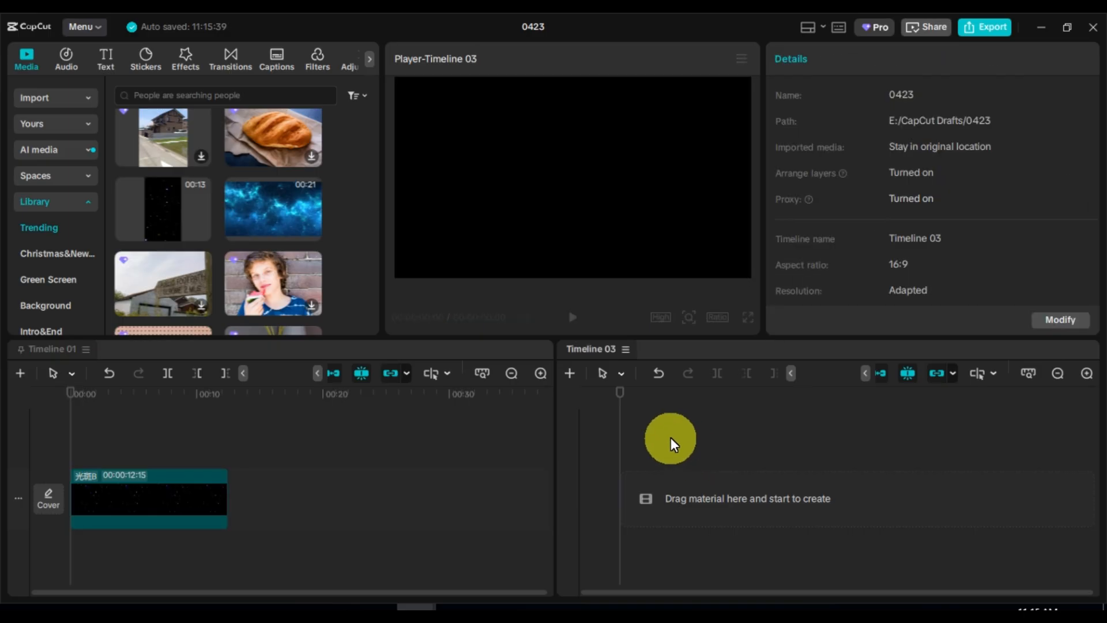
pyautogui.click(312, 231)
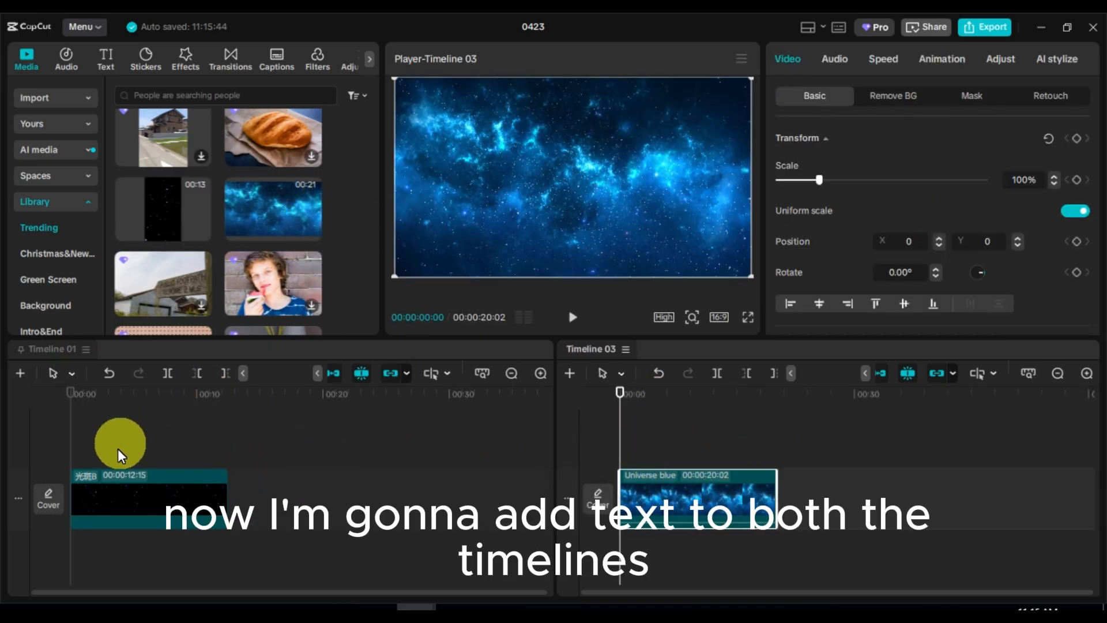
# Step: Add a default text above the Universe blue clip, extend it over most of the clip and change its wording to "sky"
pyautogui.click(103, 57)
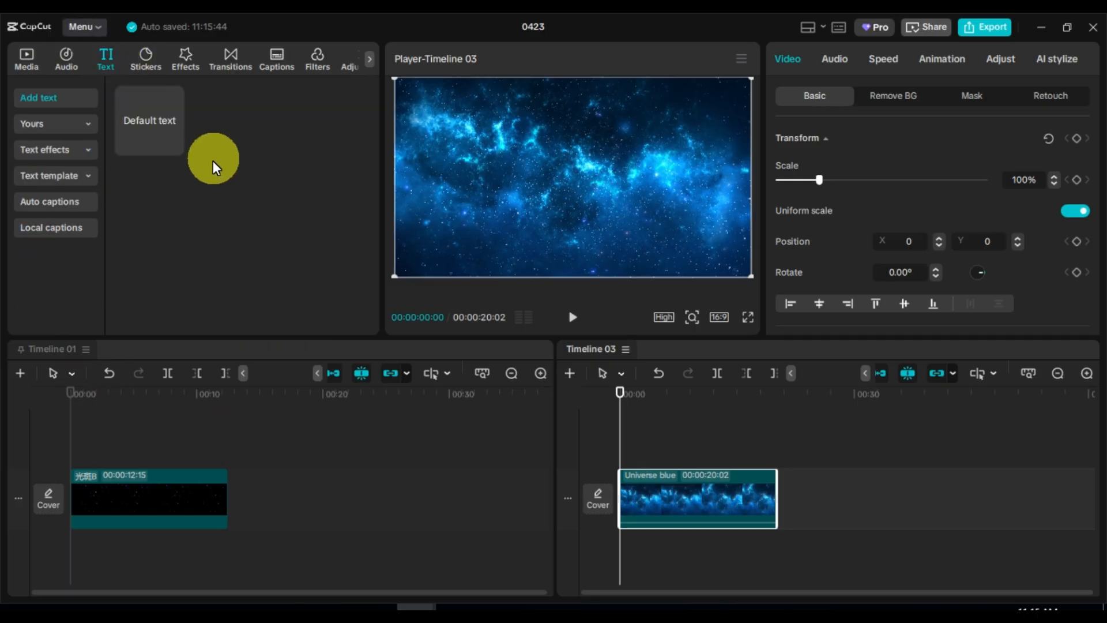
pyautogui.click(174, 145)
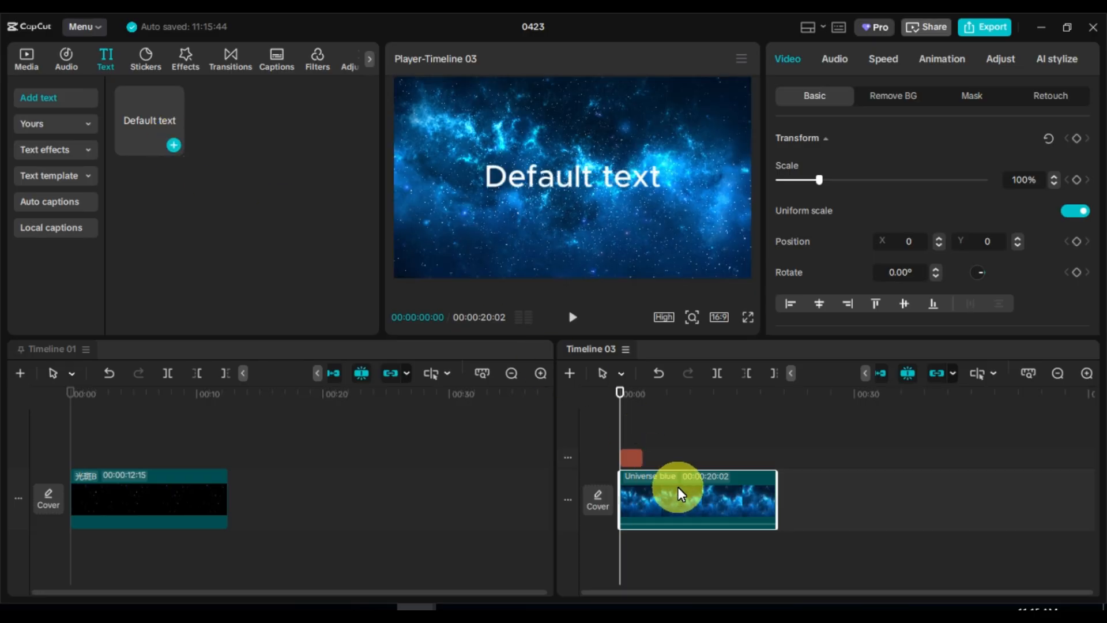
pyautogui.moveTo(638, 455); pyautogui.dragTo(742, 458)
pyautogui.moveTo(840, 136); pyautogui.dragTo(769, 129)
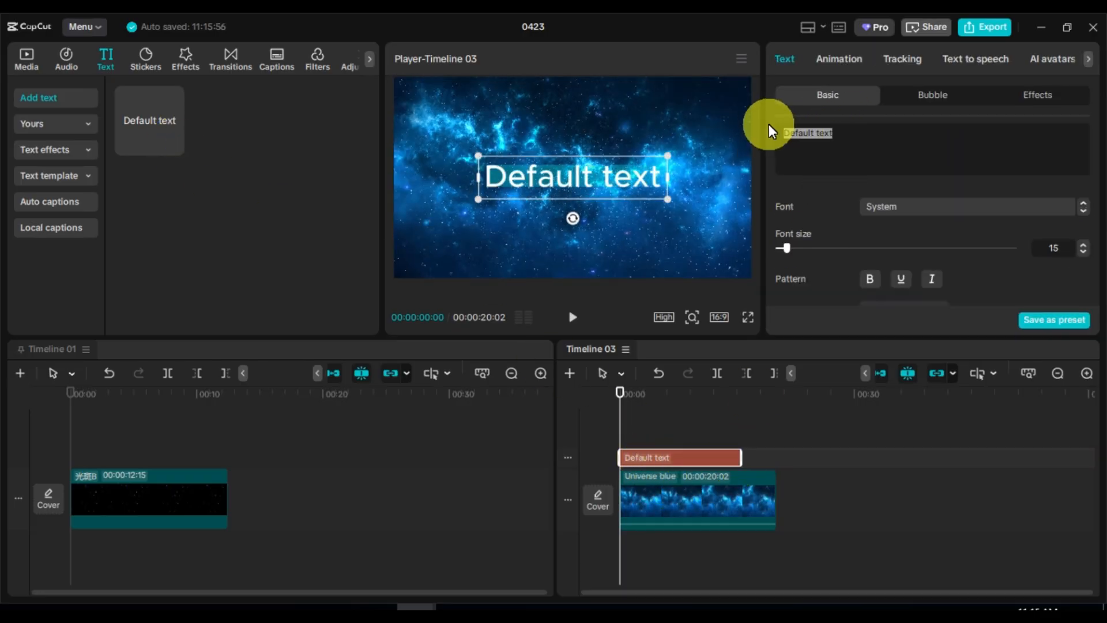
pyautogui.write('sky')
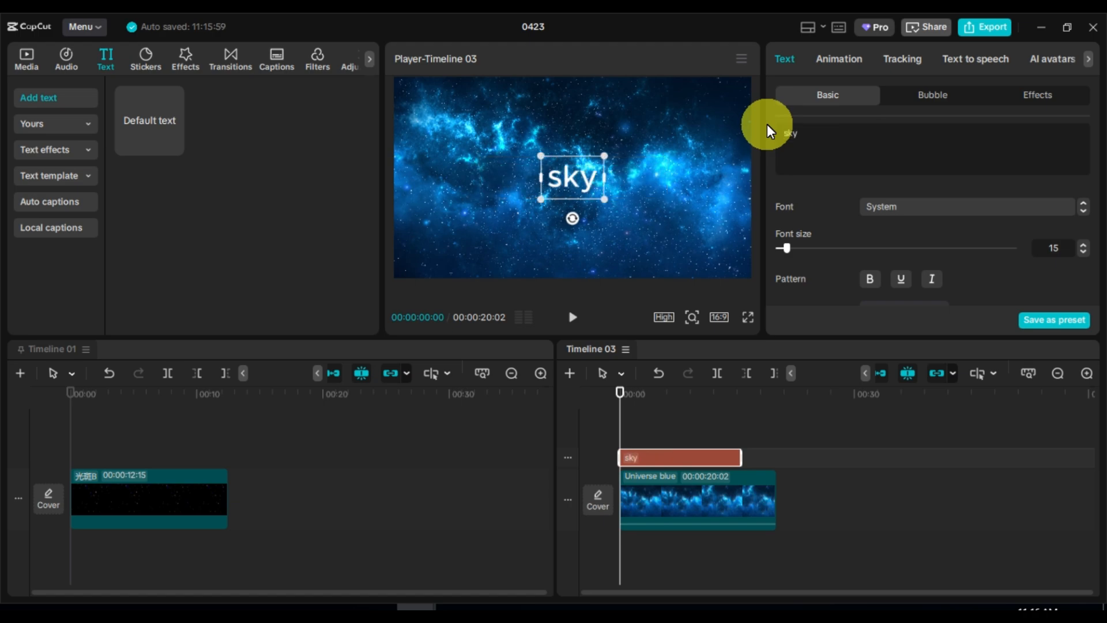
# Step: Add the red arrow sticker from the Trending stickers above the black starry clip in Timeline 01 and lengthen it in both directions
pyautogui.click(133, 425)
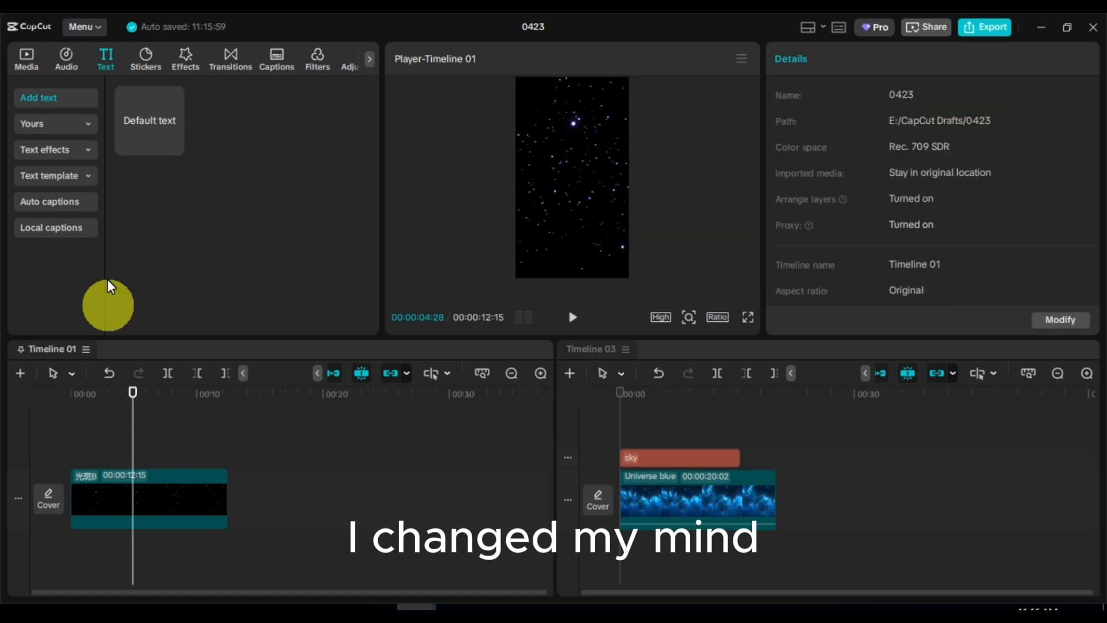
pyautogui.click(147, 60)
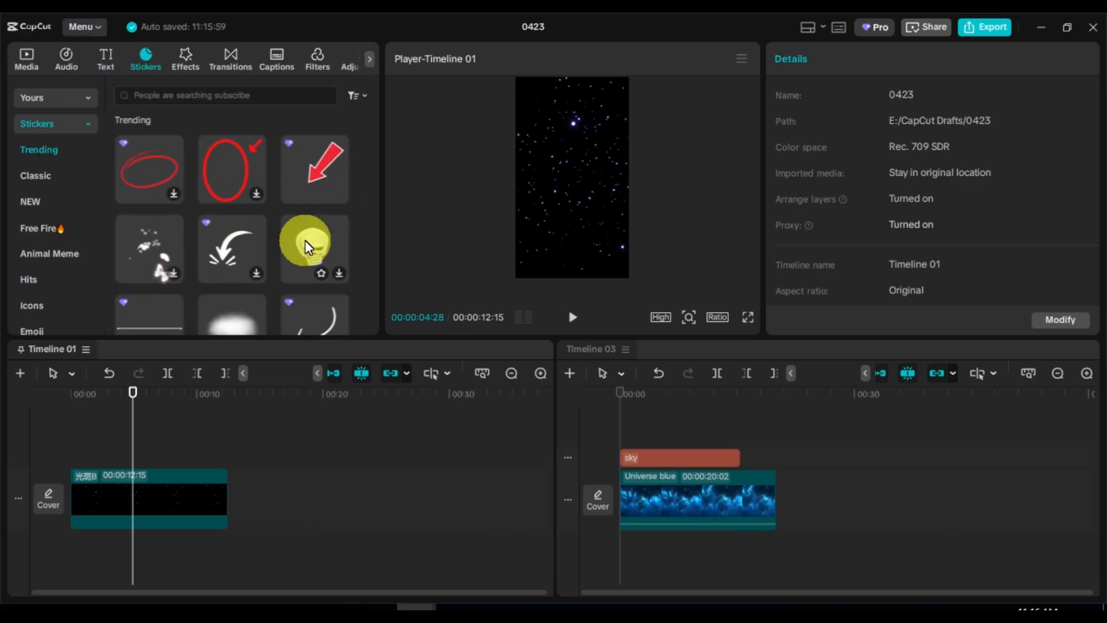
pyautogui.scroll(-2, 257, 240)
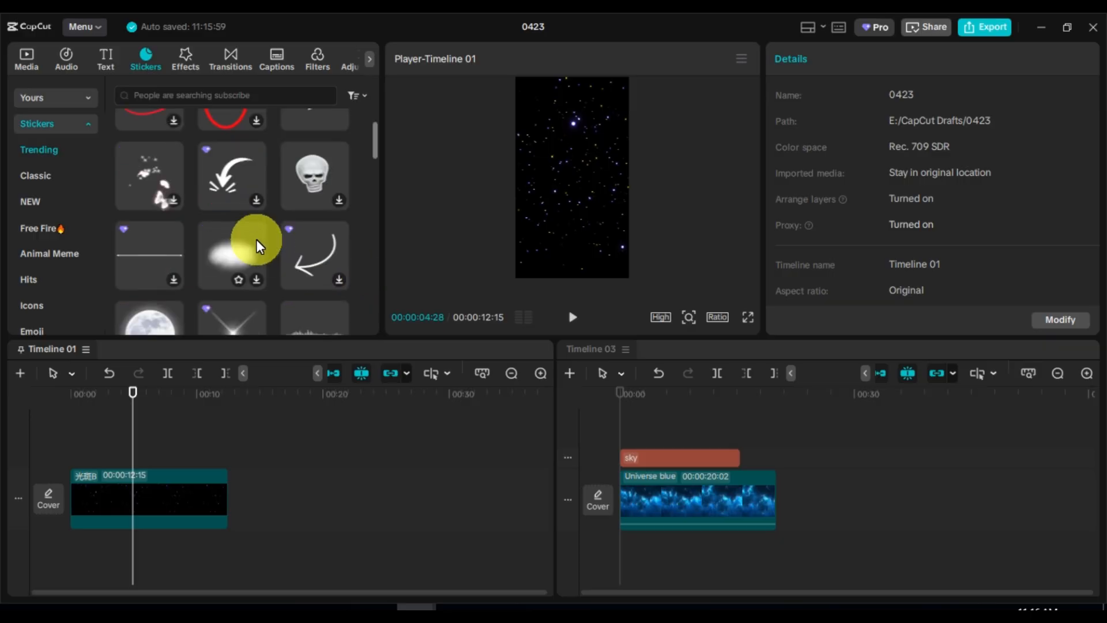
pyautogui.scroll(2, 257, 240)
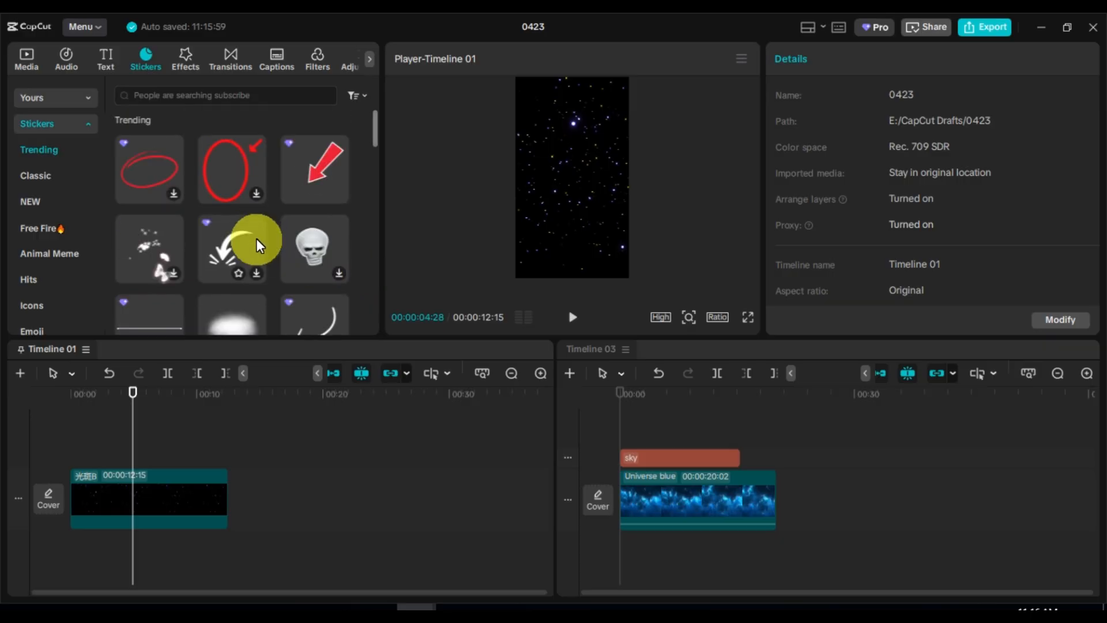
pyautogui.click(338, 192)
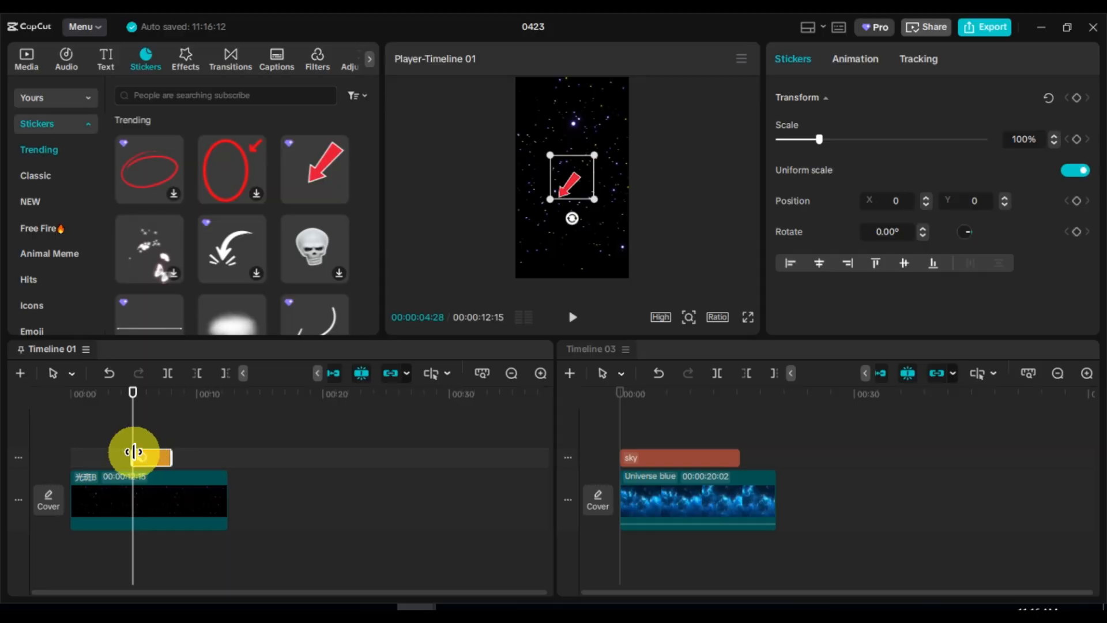
pyautogui.moveTo(133, 449); pyautogui.dragTo(185, 450)
# Step: Check the export settings of Timeline 01, cancel without exporting, and open the export for Timeline 03
pyautogui.click(173, 492)
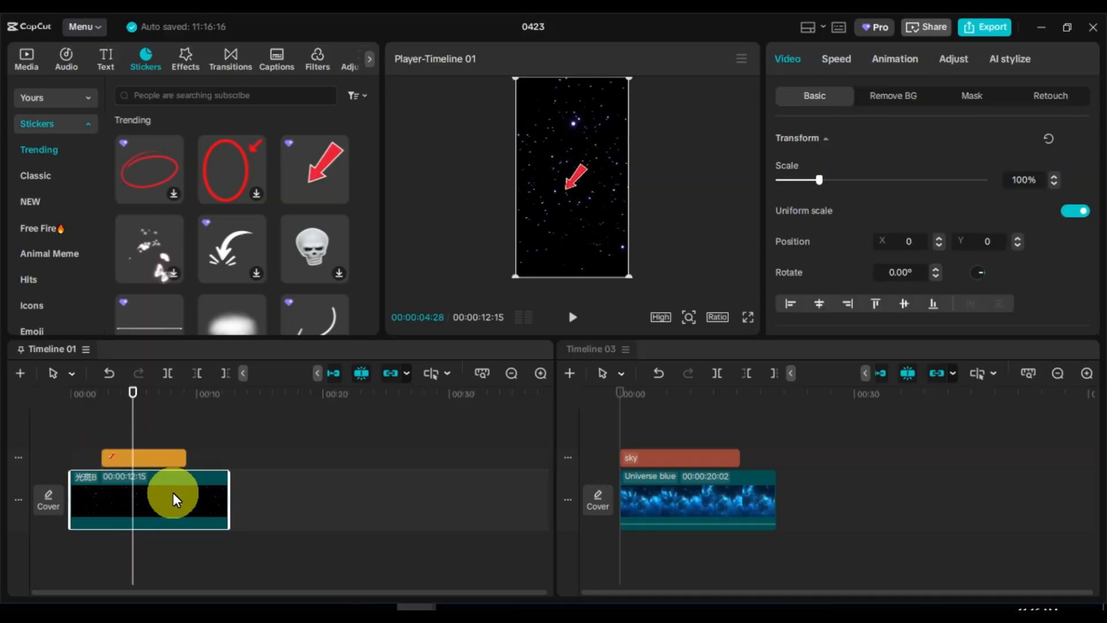
pyautogui.click(980, 26)
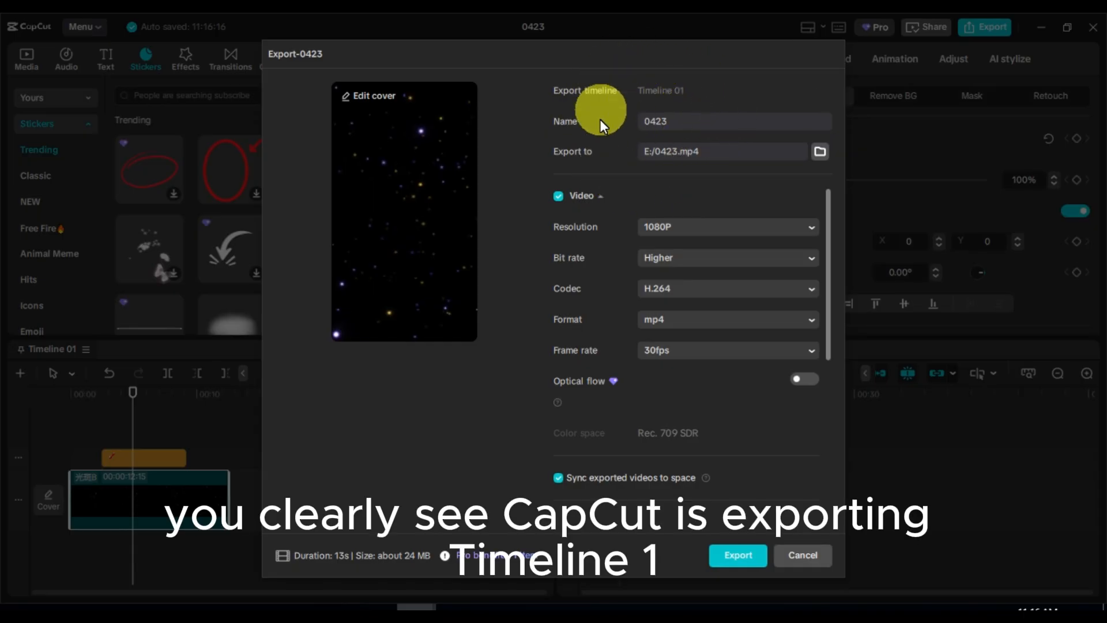
pyautogui.click(826, 557)
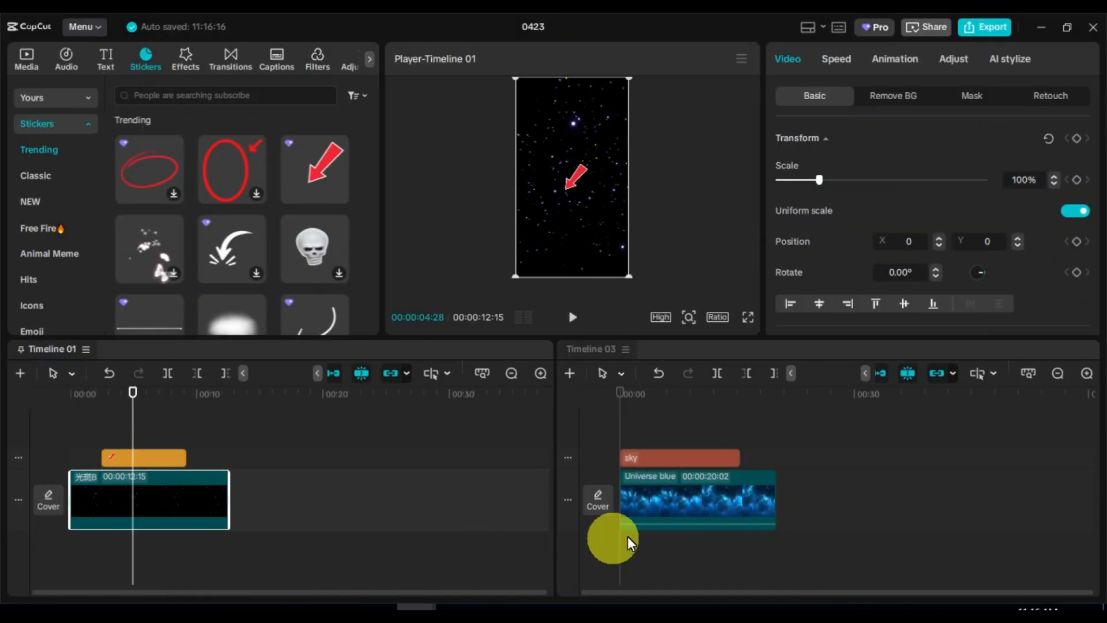
pyautogui.click(689, 513)
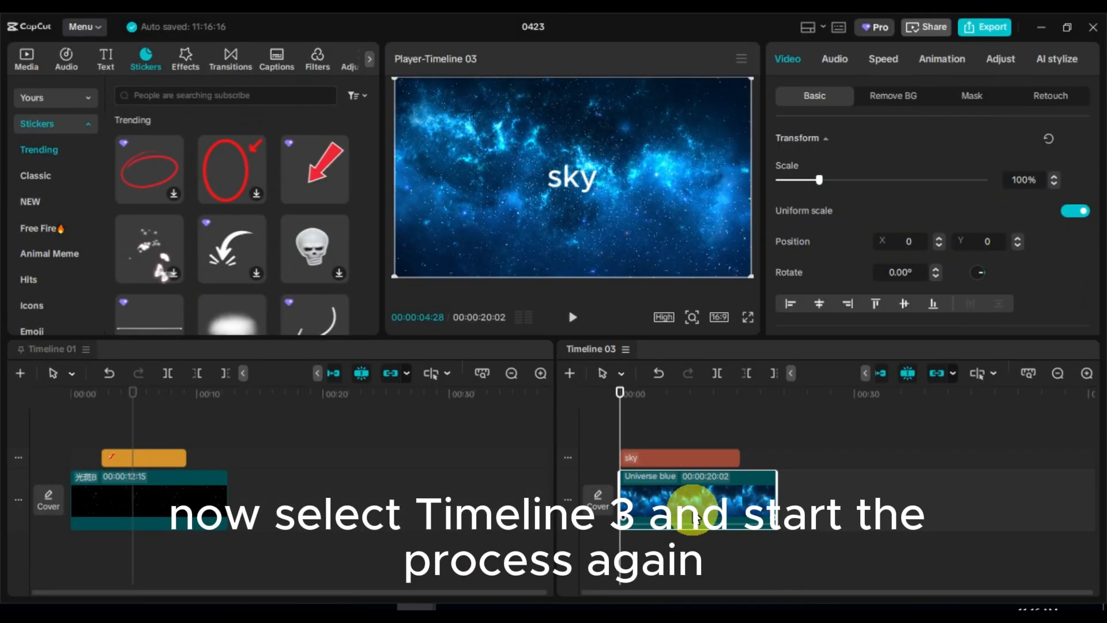
pyautogui.click(989, 27)
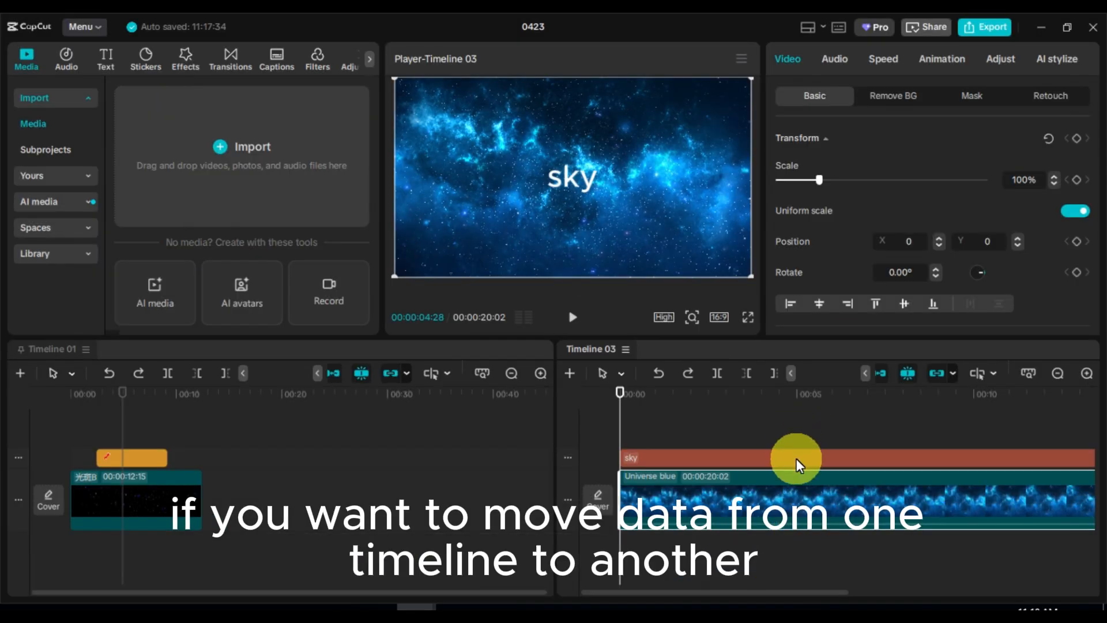
# Step: Copy the "sky" text together with the Universe blue clip from Timeline 03 to the end of the clip in Timeline 01
pyautogui.keyDown('ctrl'); pyautogui.click(796, 459); pyautogui.keyUp('ctrl')
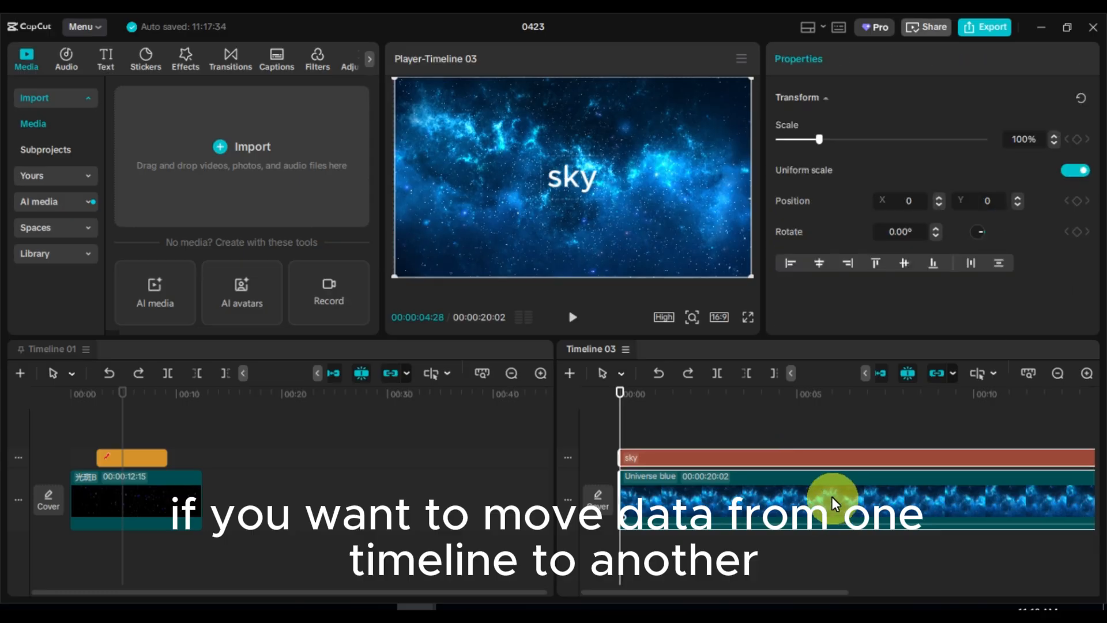
pyautogui.moveTo(831, 496); pyautogui.dragTo(290, 497)
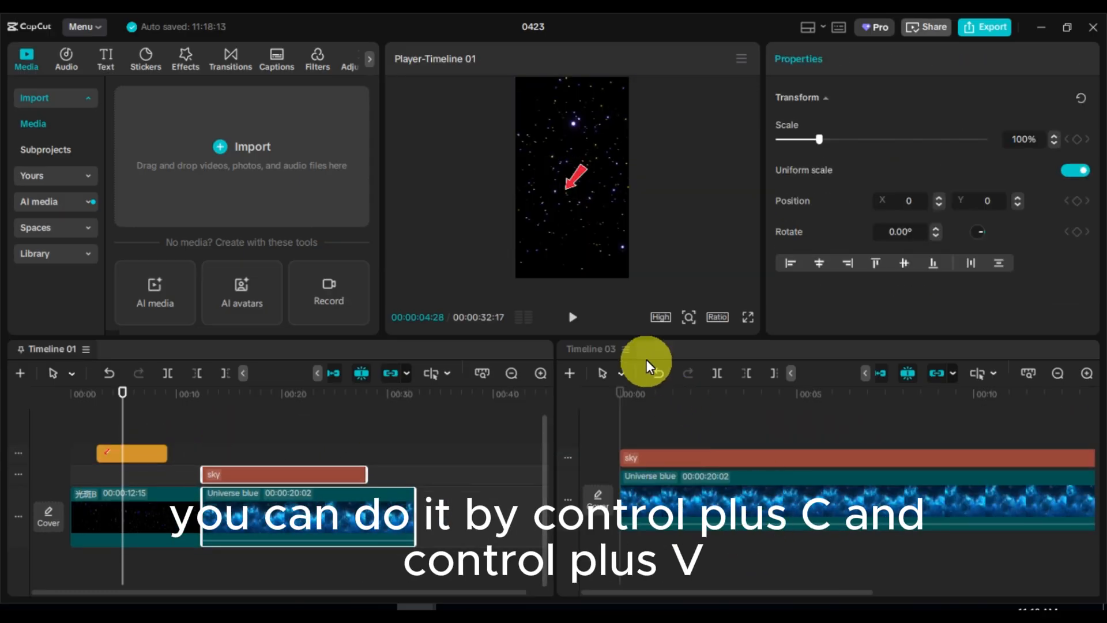
# Step: Swap the positions of Timeline 01 and Timeline 03 and swap them back to their original order
pyautogui.moveTo(645, 347); pyautogui.dragTo(128, 372)
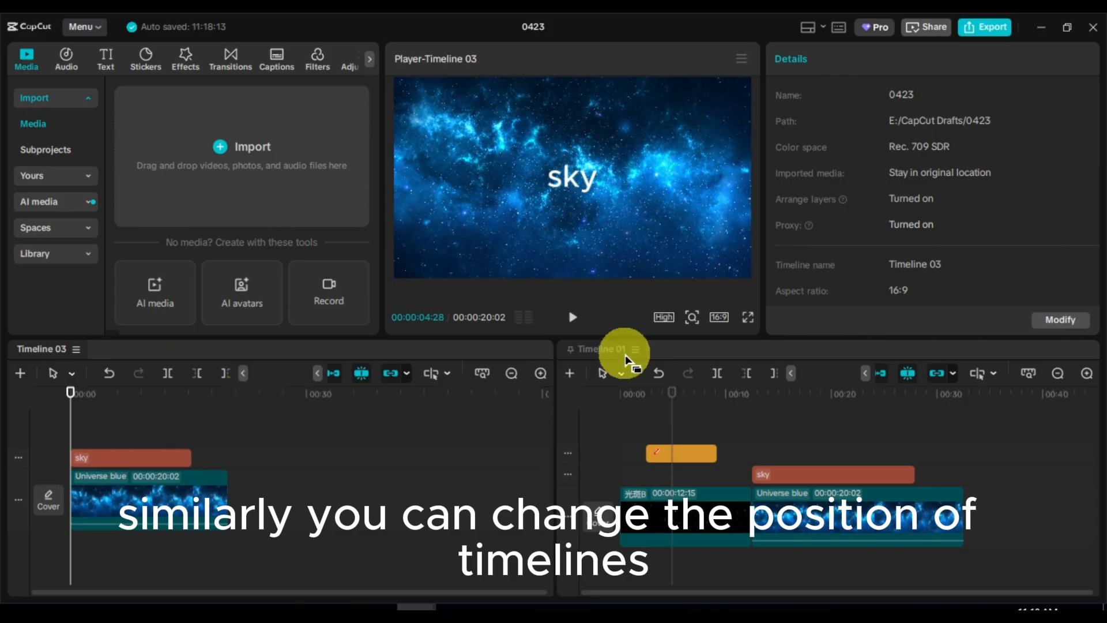
pyautogui.moveTo(639, 351); pyautogui.dragTo(174, 382)
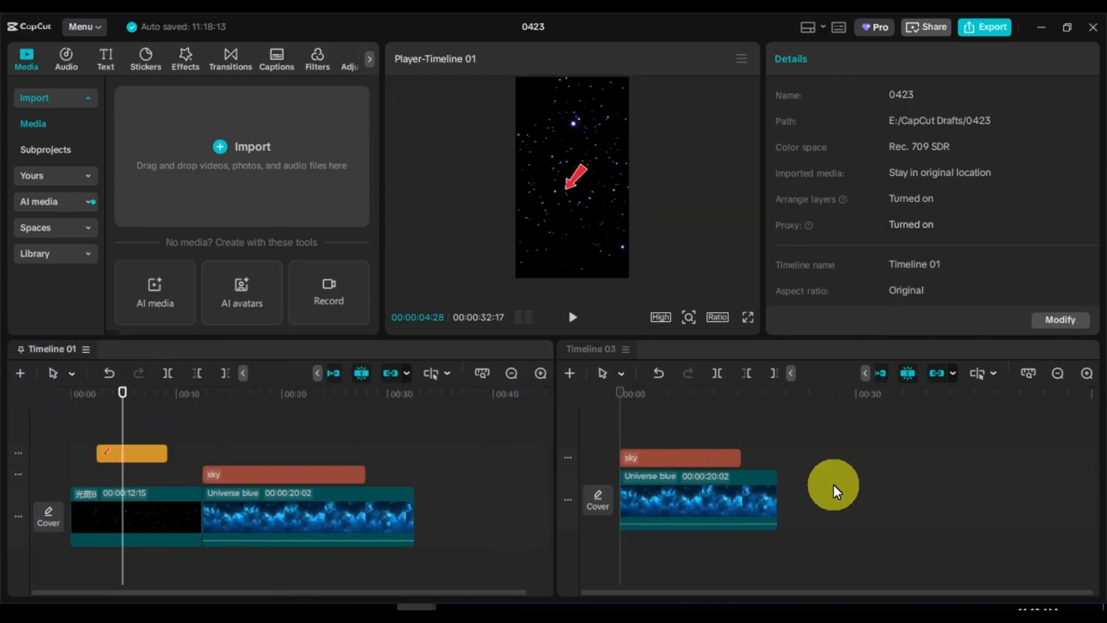
pyautogui.click(540, 373)
pyautogui.click(511, 373)
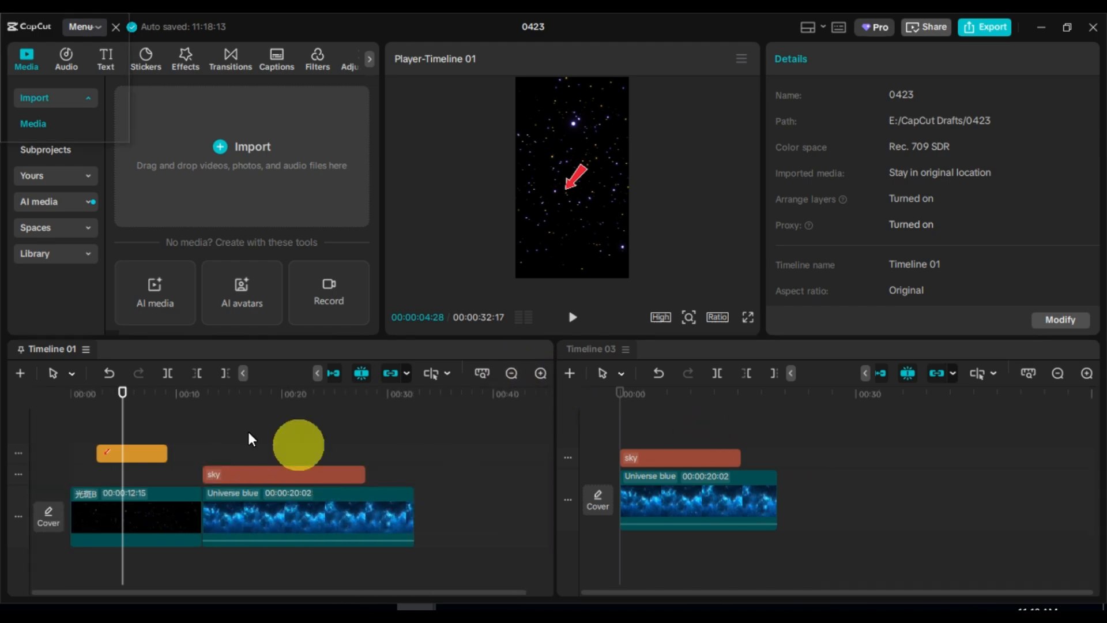
# Step: Delete the whole Timeline 01 and confirm the deletion
pyautogui.click(86, 349)
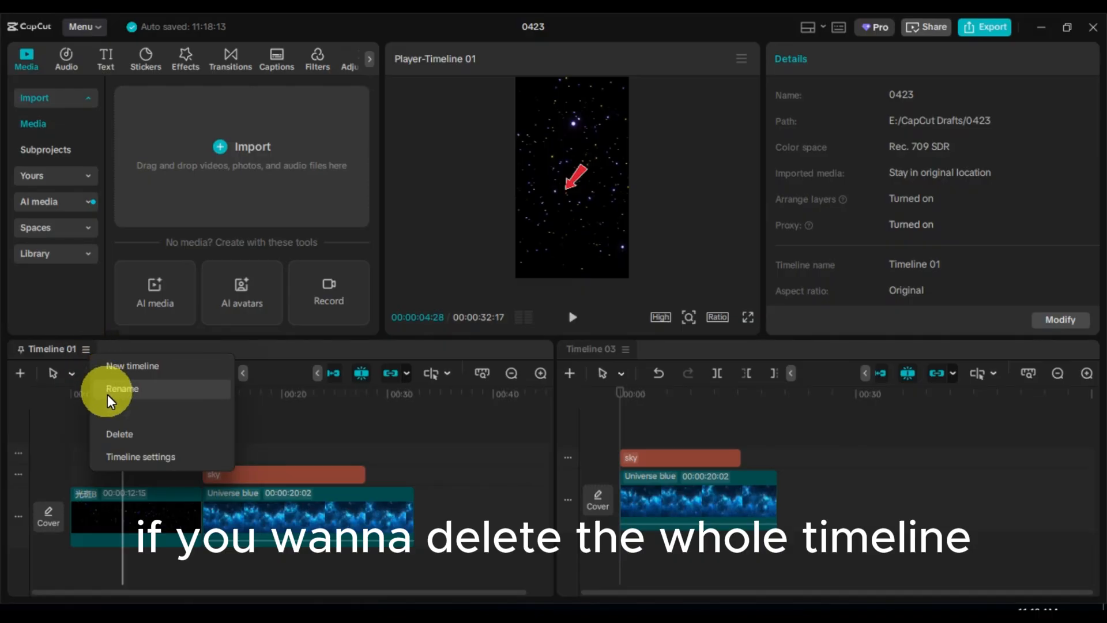
pyautogui.click(119, 434)
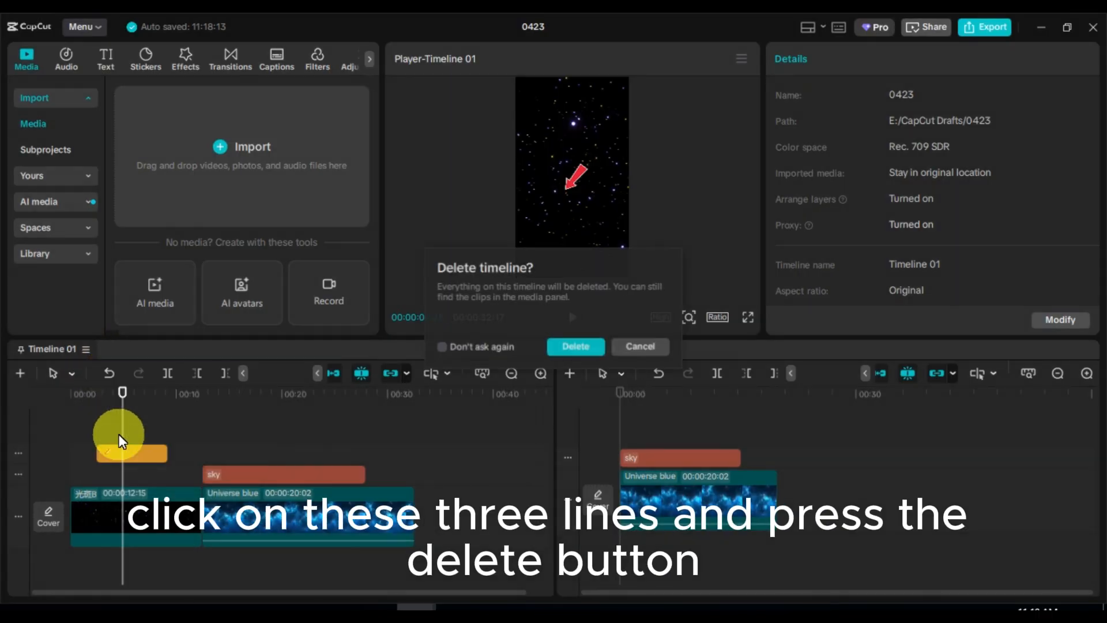
pyautogui.click(577, 349)
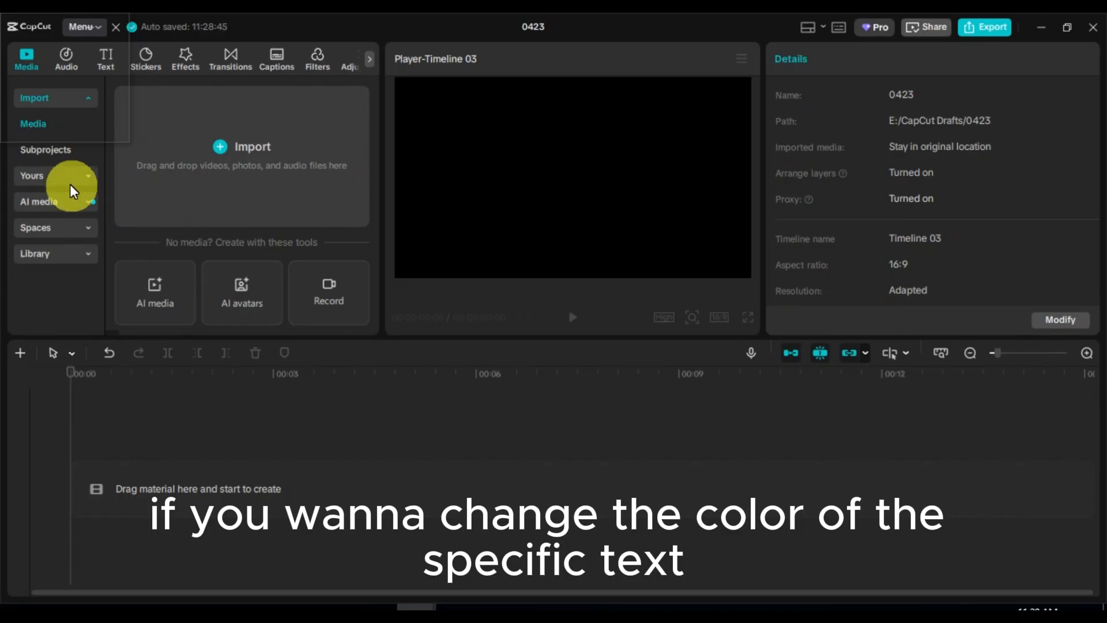
# Step: Add the grid clip My presets4 to Timeline 03 and place a default text above it, extended to the clip's full length
pyautogui.click(68, 182)
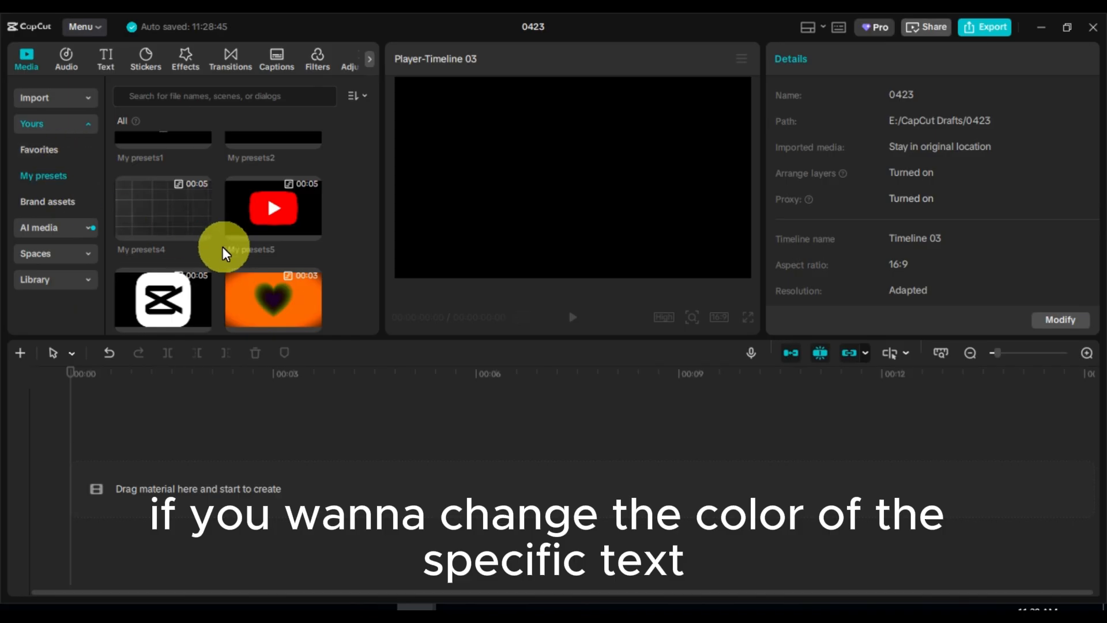
pyautogui.click(199, 234)
pyautogui.click(109, 62)
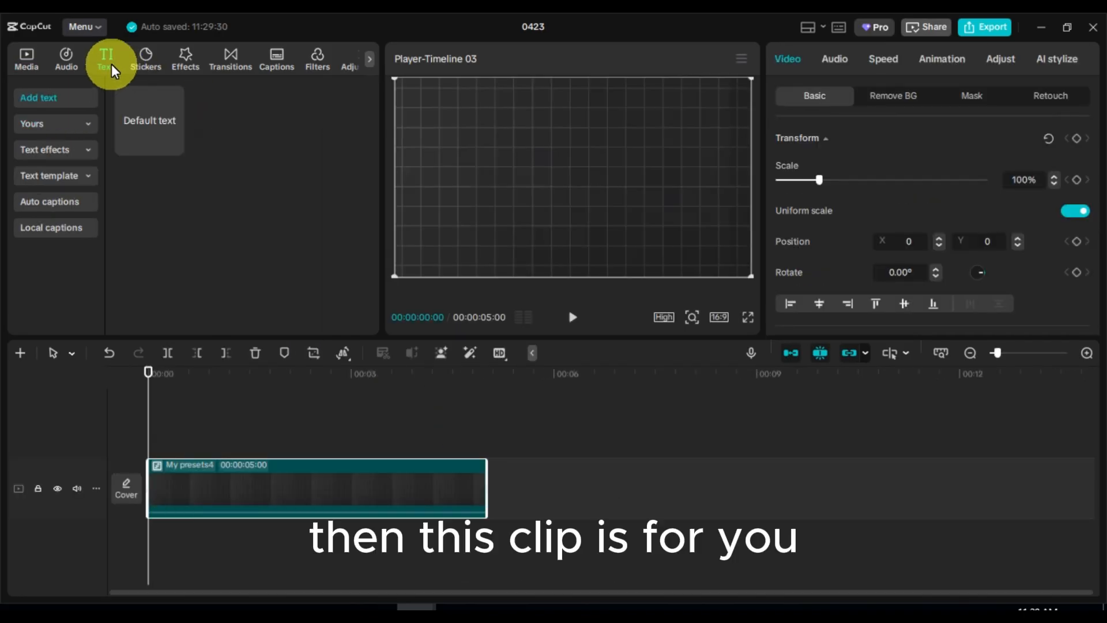
pyautogui.click(178, 145)
pyautogui.moveTo(354, 446); pyautogui.dragTo(487, 446)
# Step: Change the default text's wording to "Today is the bright sunny day."
pyautogui.moveTo(832, 134); pyautogui.dragTo(783, 134)
pyautogui.write('Toda')
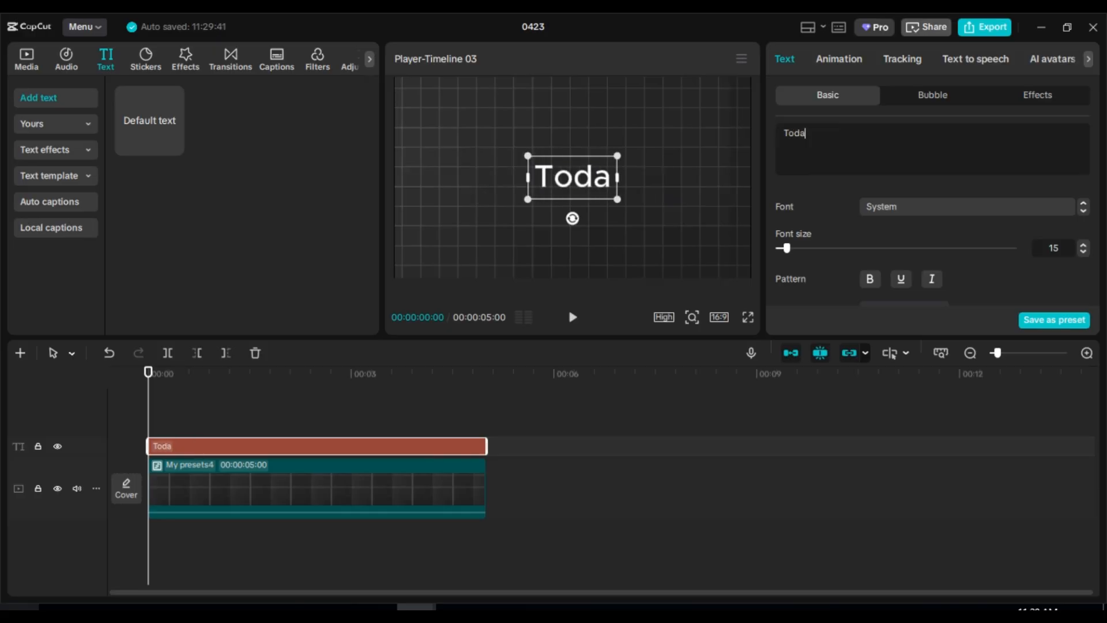
pyautogui.write('y \\is the')
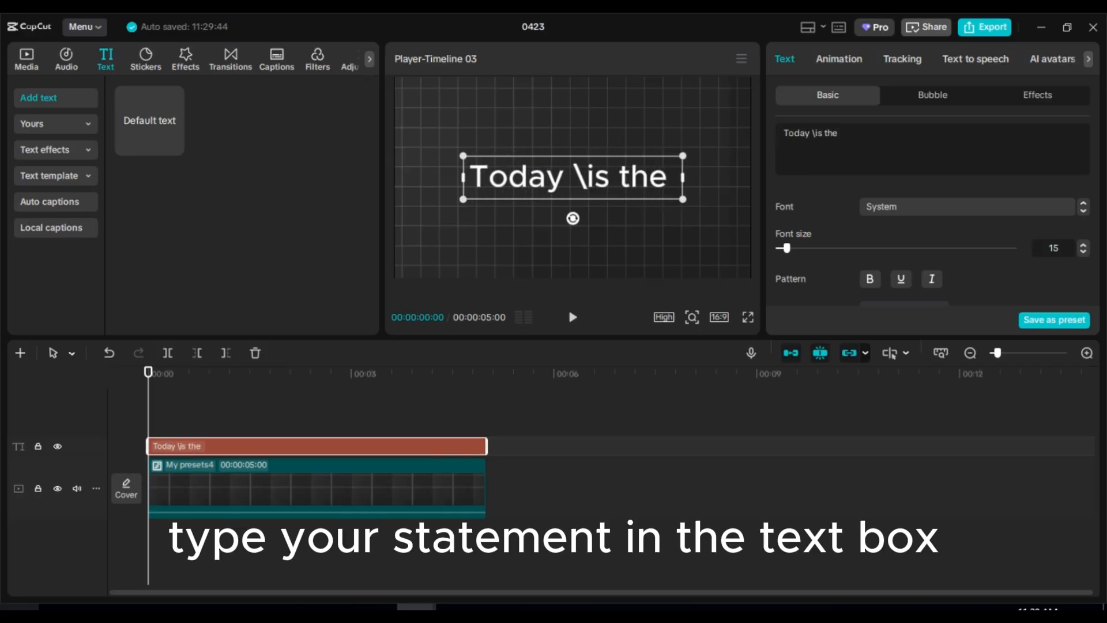
pyautogui.write(' bright sunn')
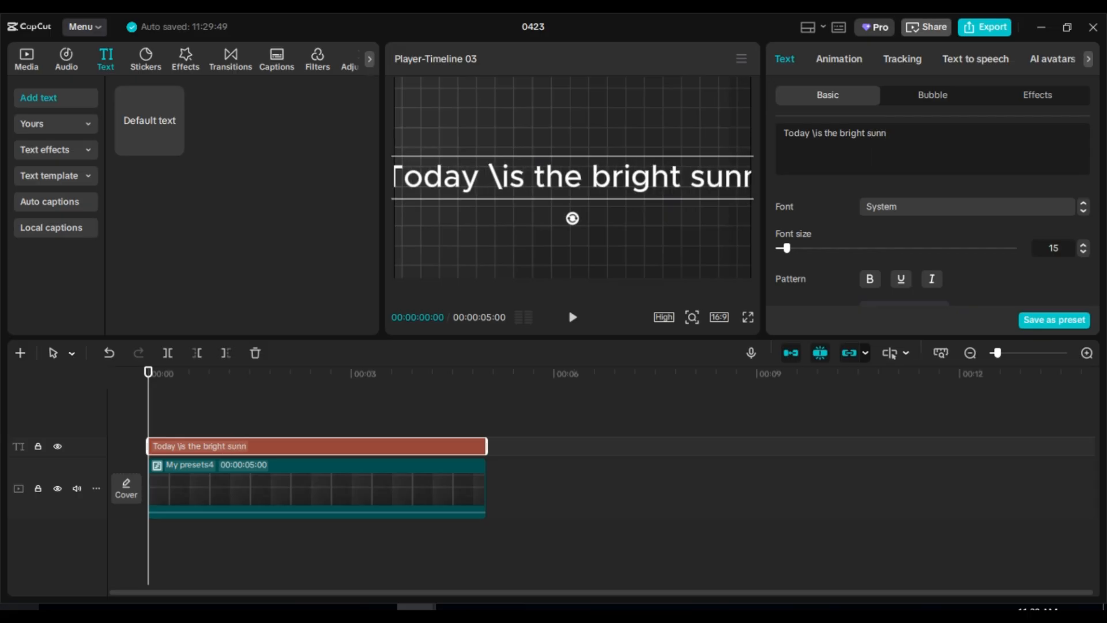
pyautogui.write('y day.')
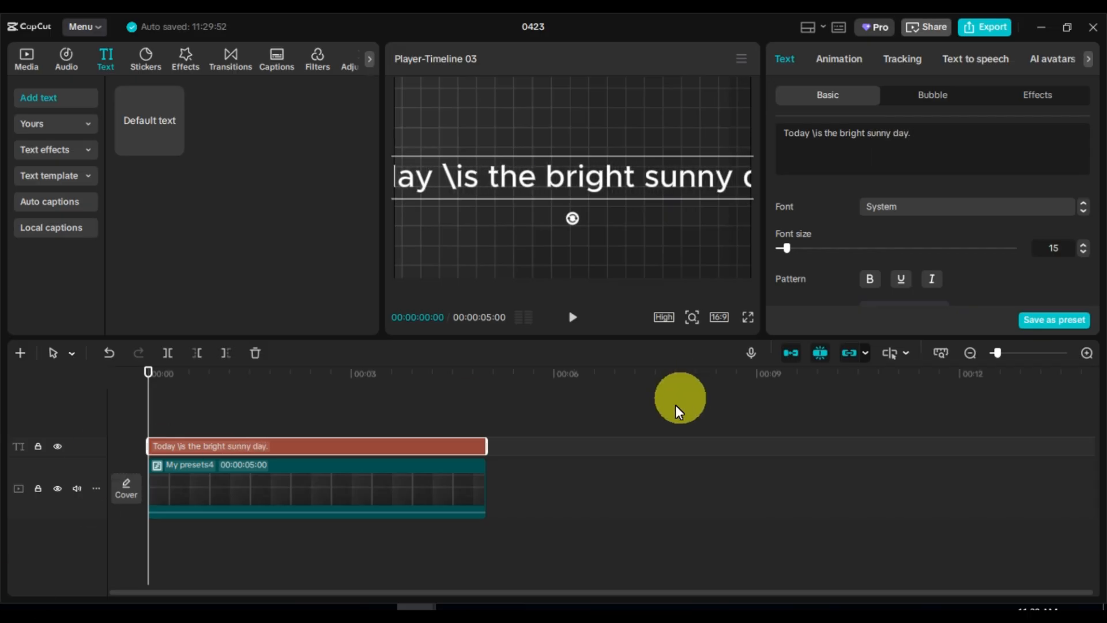
pyautogui.press('BackSpace')
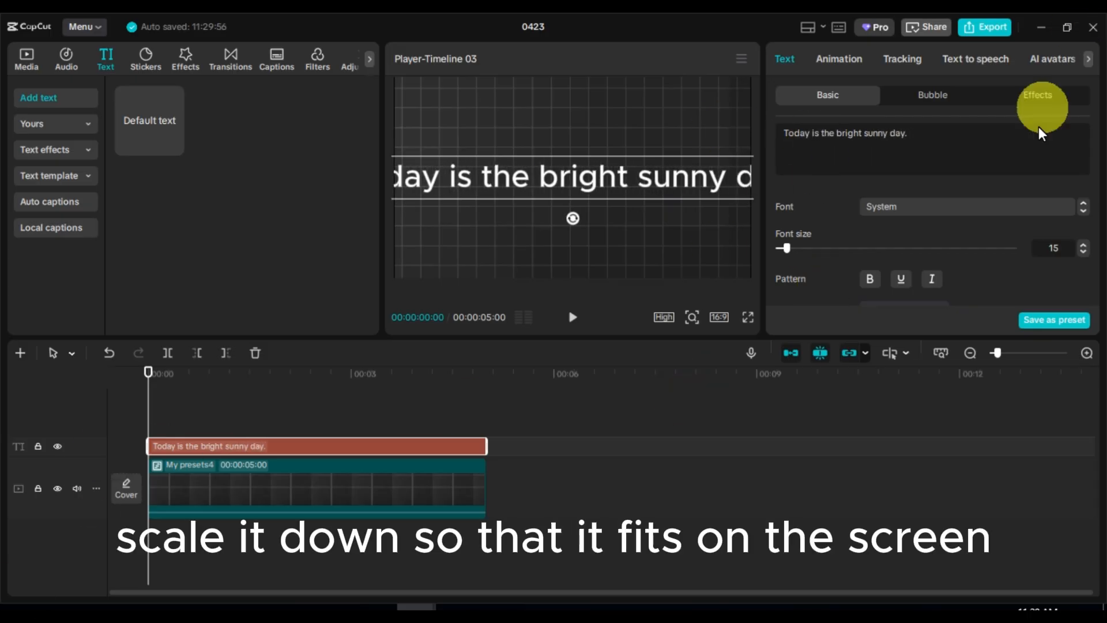
# Step: Scale the sentence text down to 55% so that it fits in the frame
pyautogui.scroll(-5, 949, 227)
pyautogui.scroll(-2, 949, 227)
pyautogui.moveTo(826, 281); pyautogui.dragTo(803, 277)
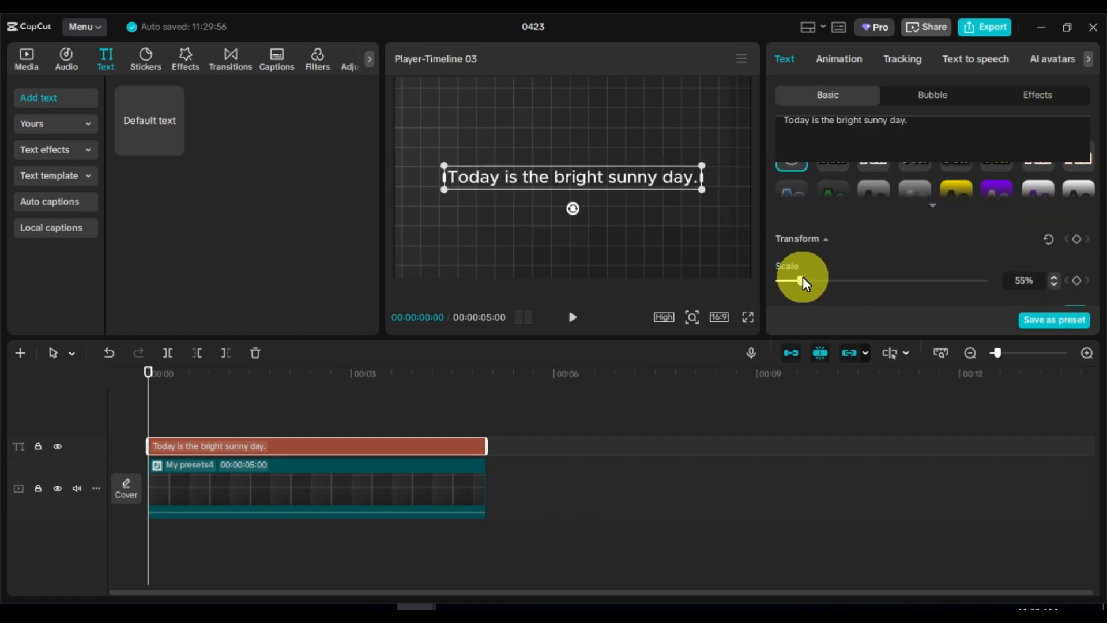
# Step: Color only the word "bright" in the sentence pure red (FF0000)
pyautogui.scroll(6, 883, 231)
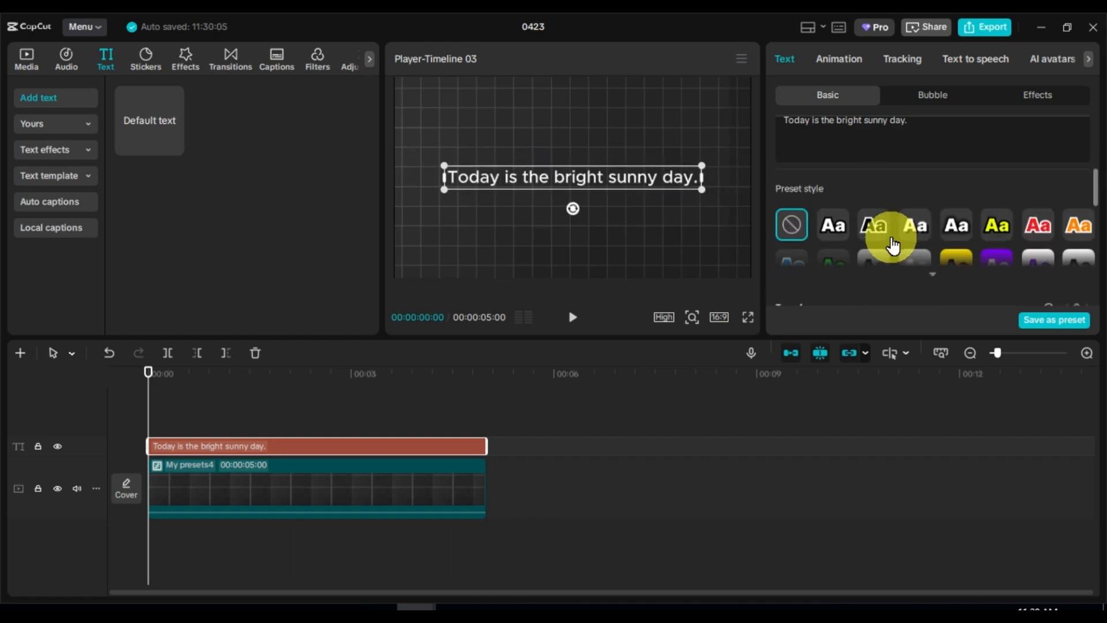
pyautogui.doubleClick(848, 133)
pyautogui.scroll(-5, 885, 199)
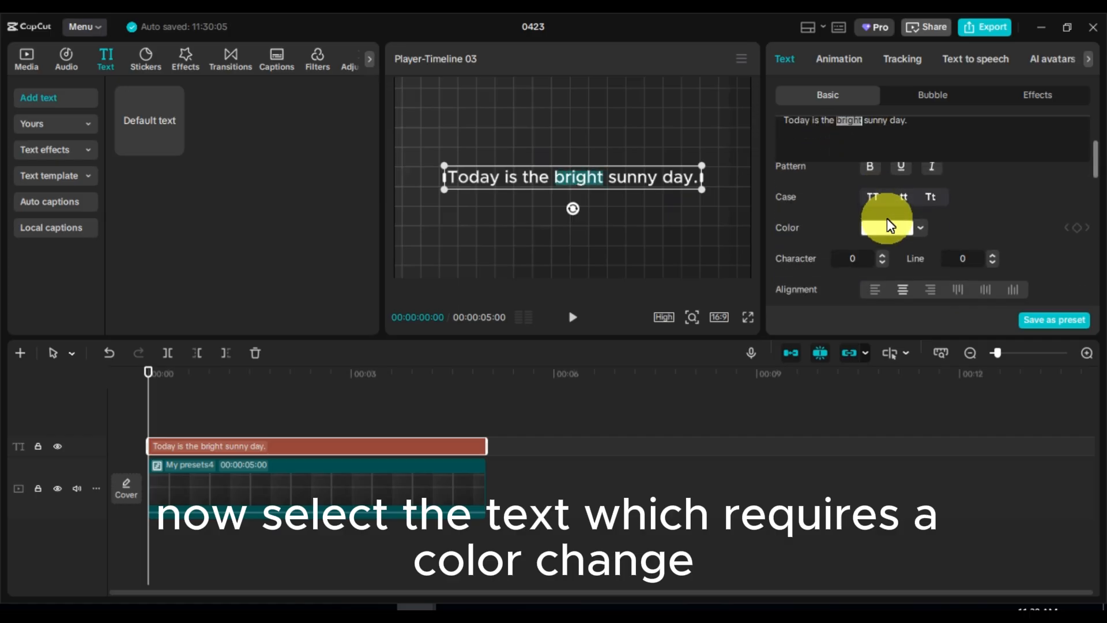
pyautogui.click(914, 171)
pyautogui.moveTo(830, 202); pyautogui.dragTo(1009, 178)
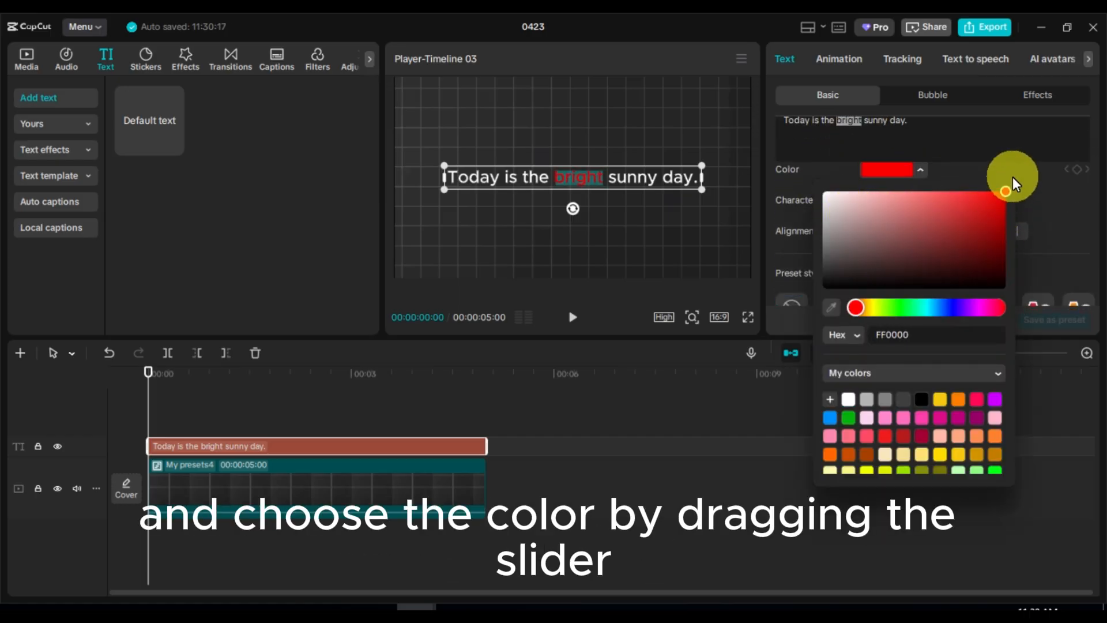
pyautogui.click(1028, 212)
# Step: Set the font size of the word "bright" to 35 and its font to SF Pro Display Black Italic
pyautogui.scroll(2, 942, 241)
pyautogui.scroll(3, 942, 240)
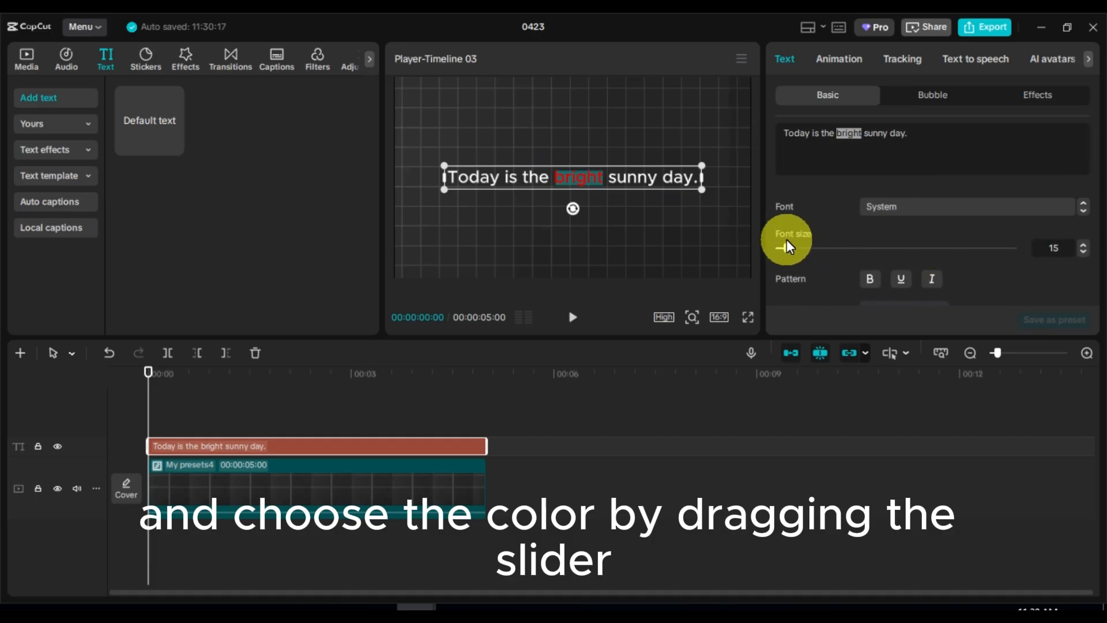
pyautogui.moveTo(786, 241); pyautogui.dragTo(806, 254)
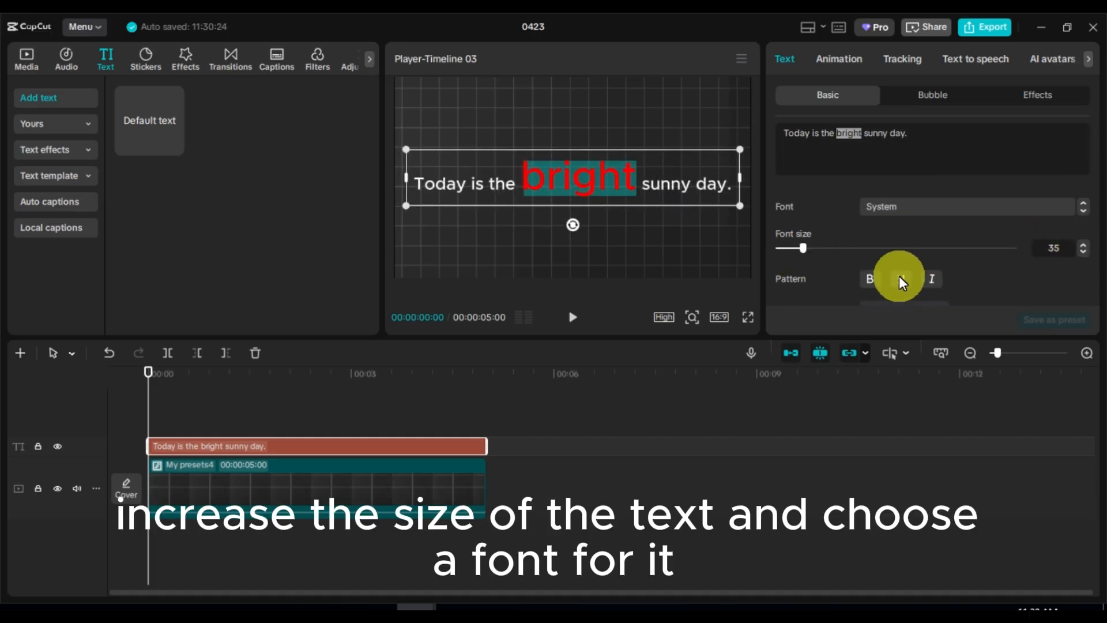
pyautogui.click(987, 211)
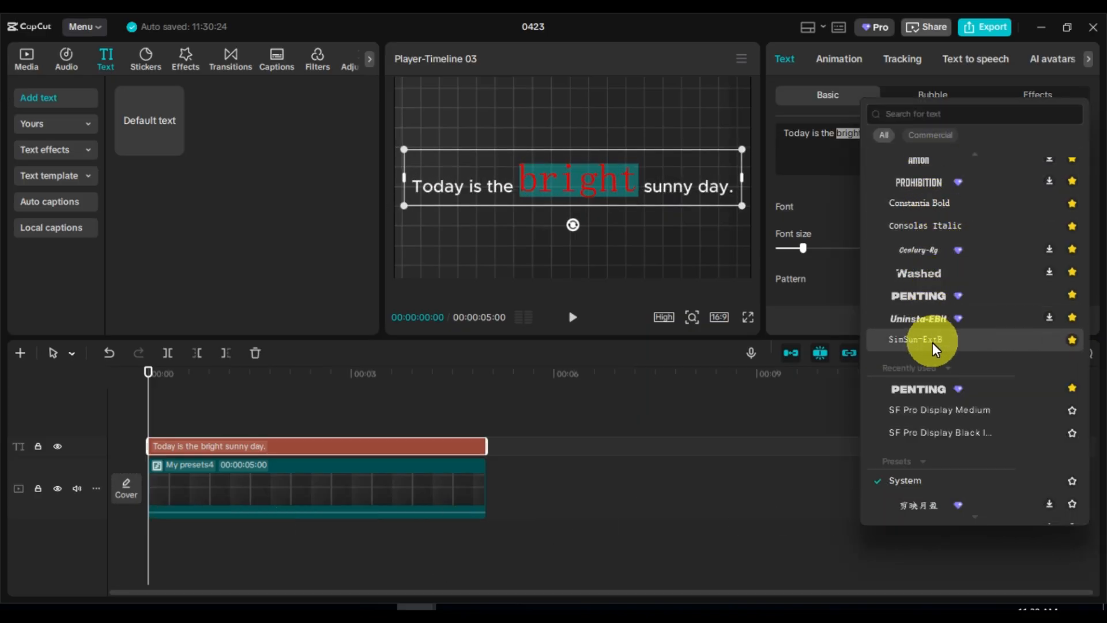
pyautogui.click(941, 427)
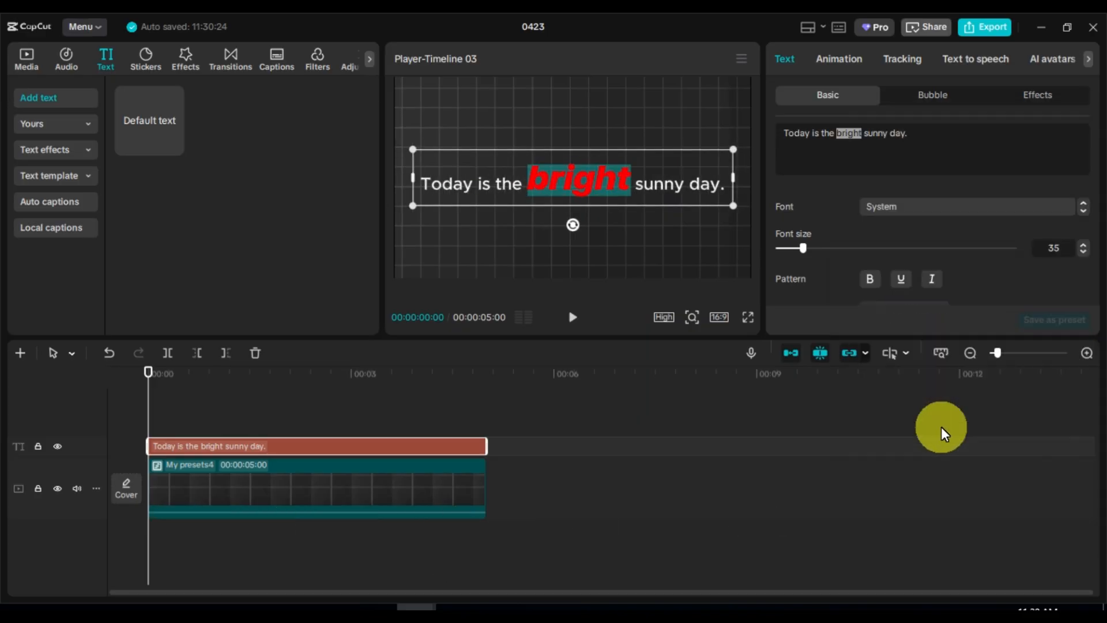
pyautogui.scroll(-1, 944, 268)
pyautogui.scroll(-2, 944, 267)
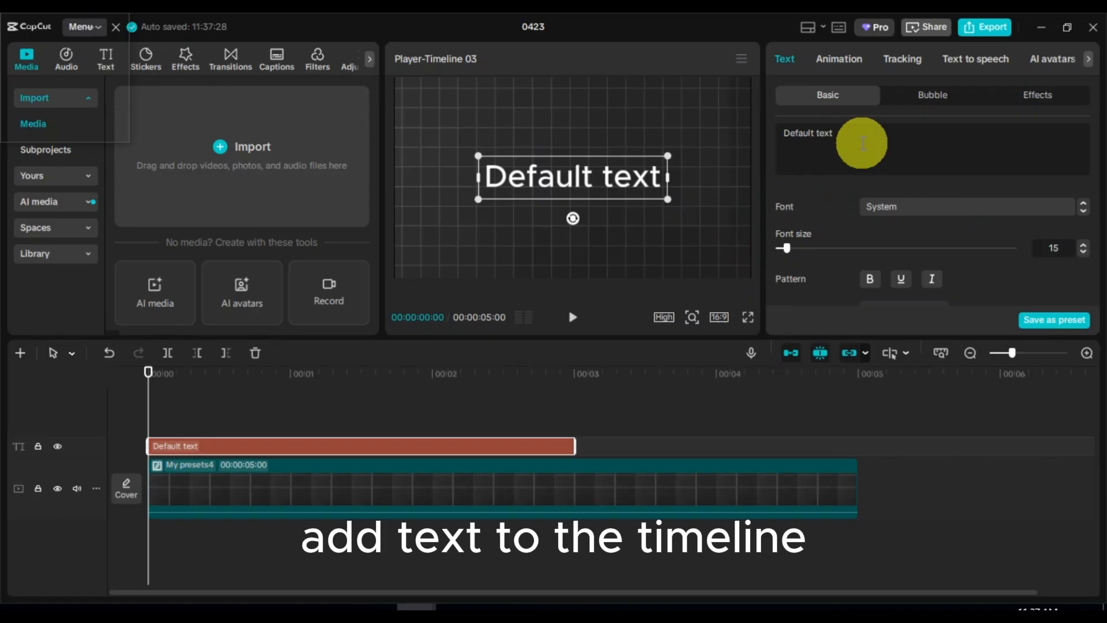
# Step: Replace the default text with a single blank space and raise its font size to near the maximum
pyautogui.moveTo(860, 138); pyautogui.dragTo(785, 130)
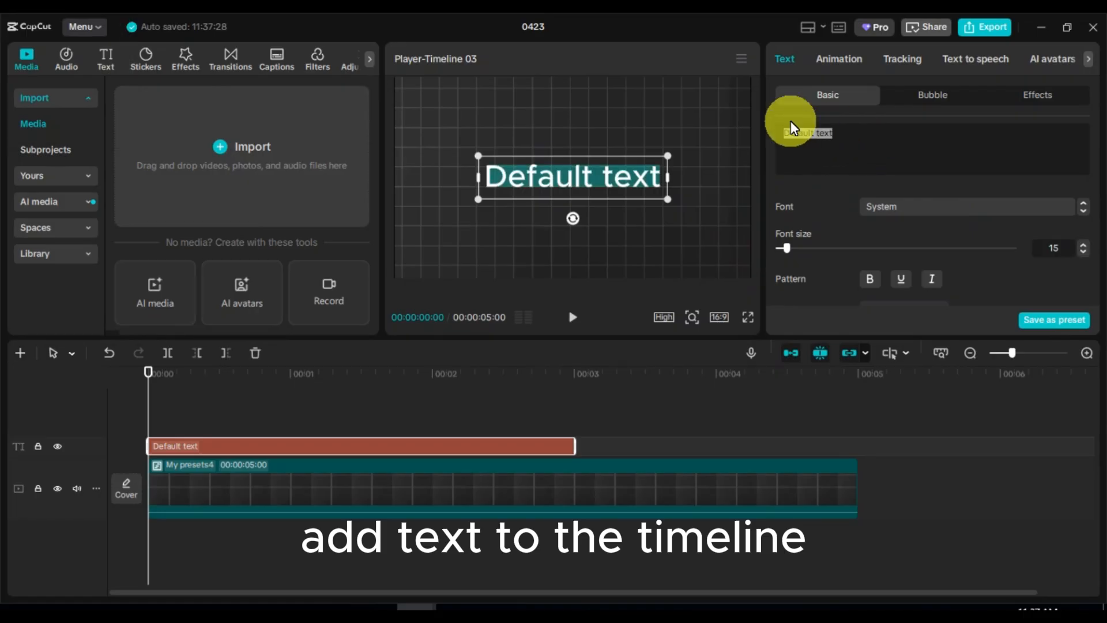
pyautogui.press('BackSpace')
pyautogui.scroll(-1, 988, 264)
pyautogui.moveTo(790, 188); pyautogui.dragTo(1003, 190)
# Step: Enable the background for the blank text and open its background color choices
pyautogui.scroll(-10, 957, 226)
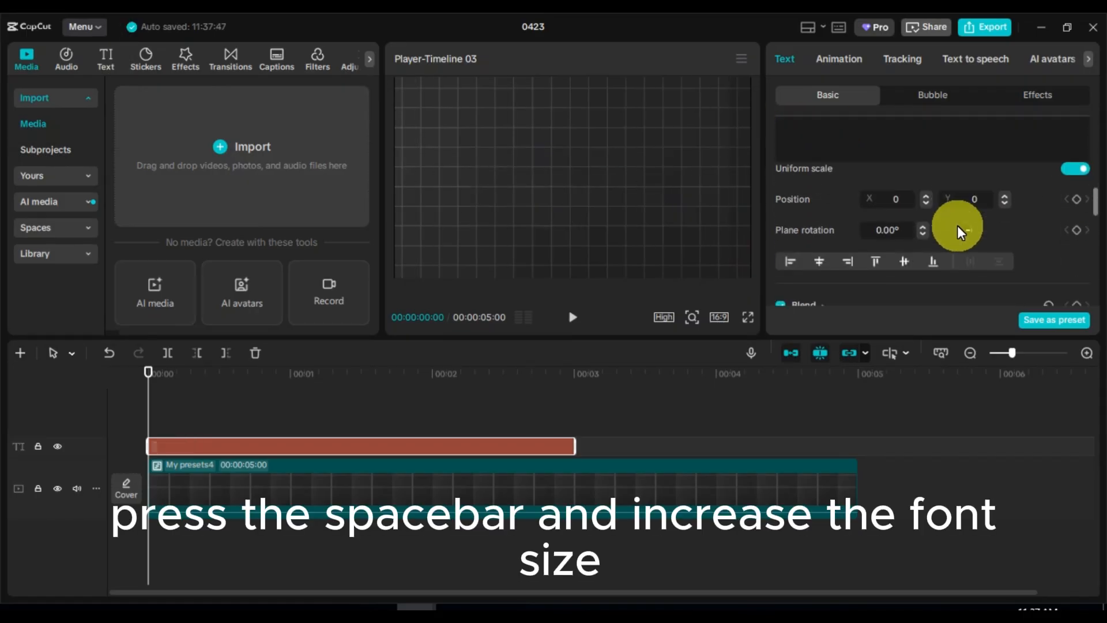
pyautogui.scroll(-3, 957, 226)
pyautogui.click(780, 209)
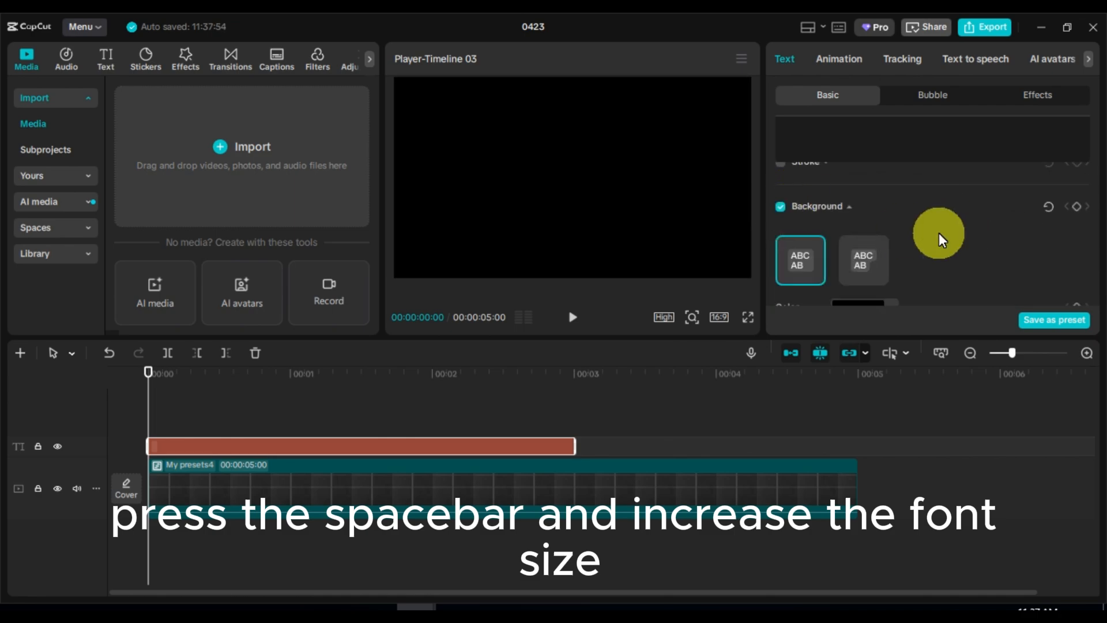
pyautogui.scroll(-1, 923, 243)
pyautogui.click(889, 249)
# Step: Try a muted red (9D5252) as the background color of the blank text
pyautogui.moveTo(810, 362); pyautogui.dragTo(859, 321)
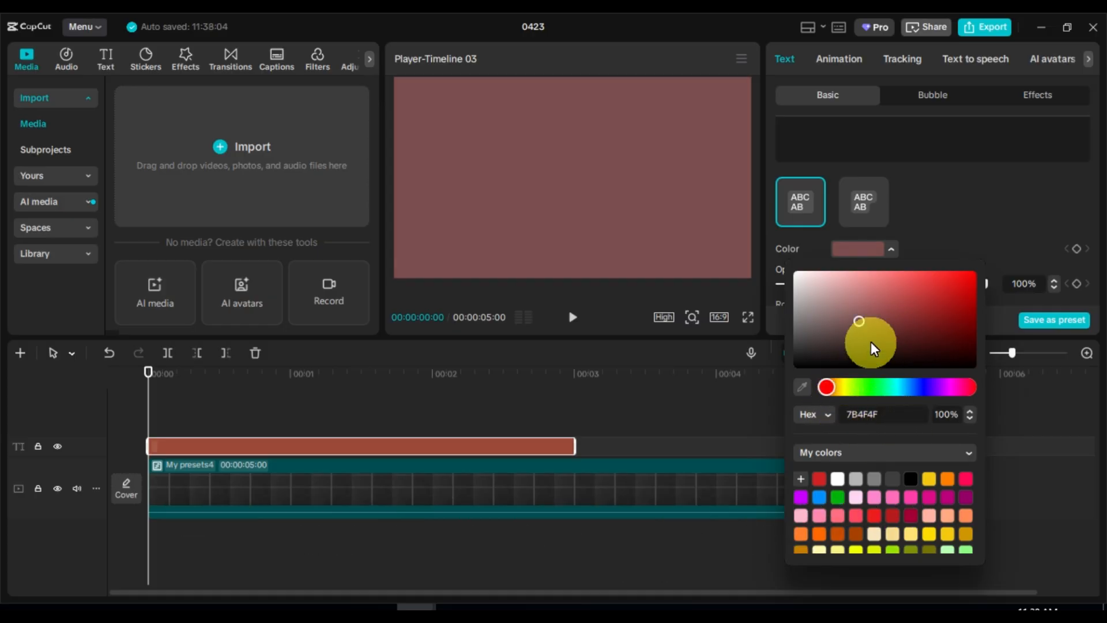
pyautogui.click(866, 319)
pyautogui.moveTo(889, 316); pyautogui.dragTo(882, 309)
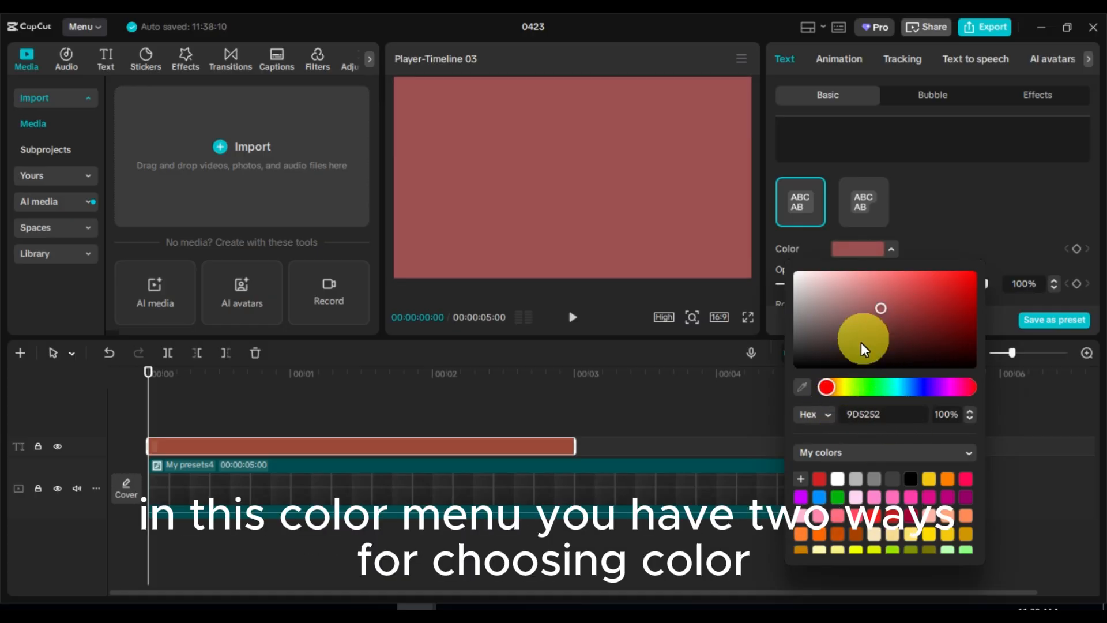
# Step: Switch the color code to RGB and set the background color to grey with values 100, 100, 100
pyautogui.click(828, 414)
pyautogui.click(813, 485)
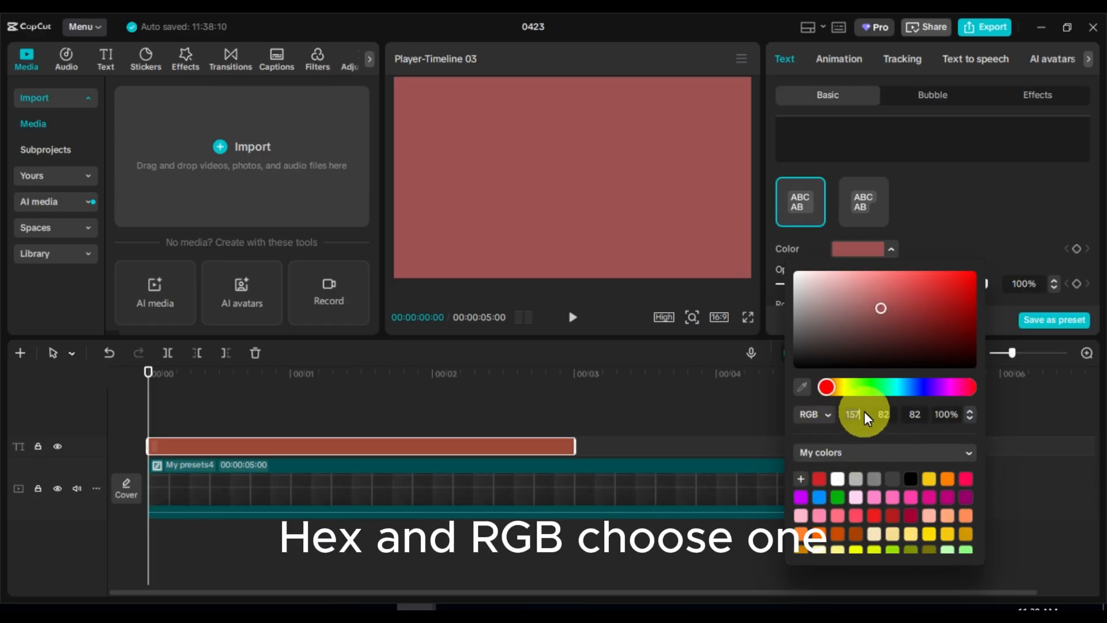
pyautogui.write('100')
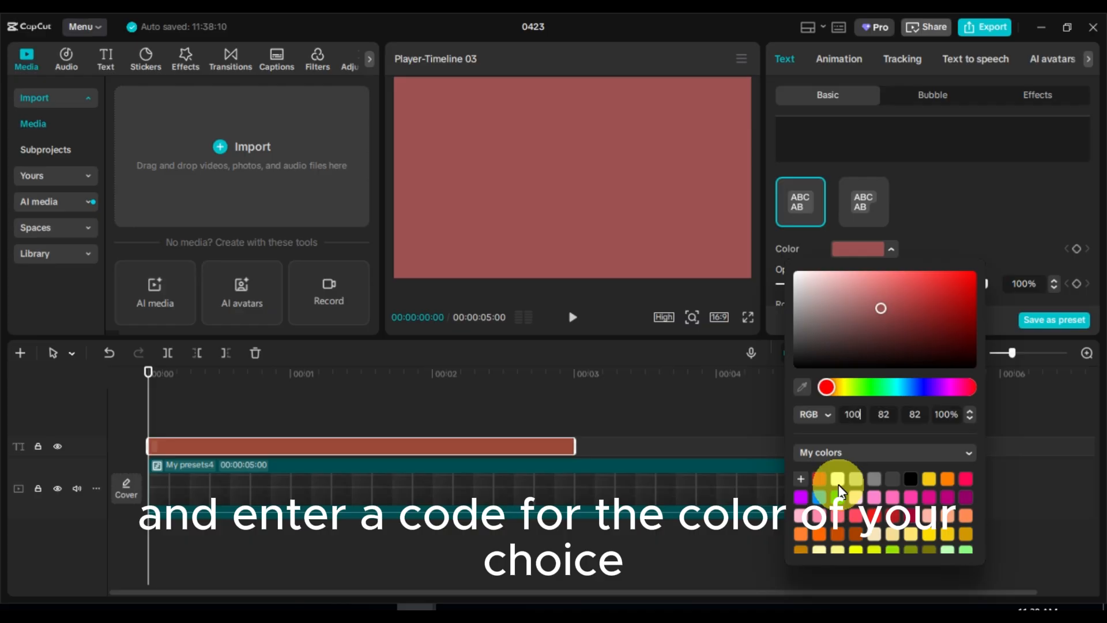
pyautogui.click(892, 415)
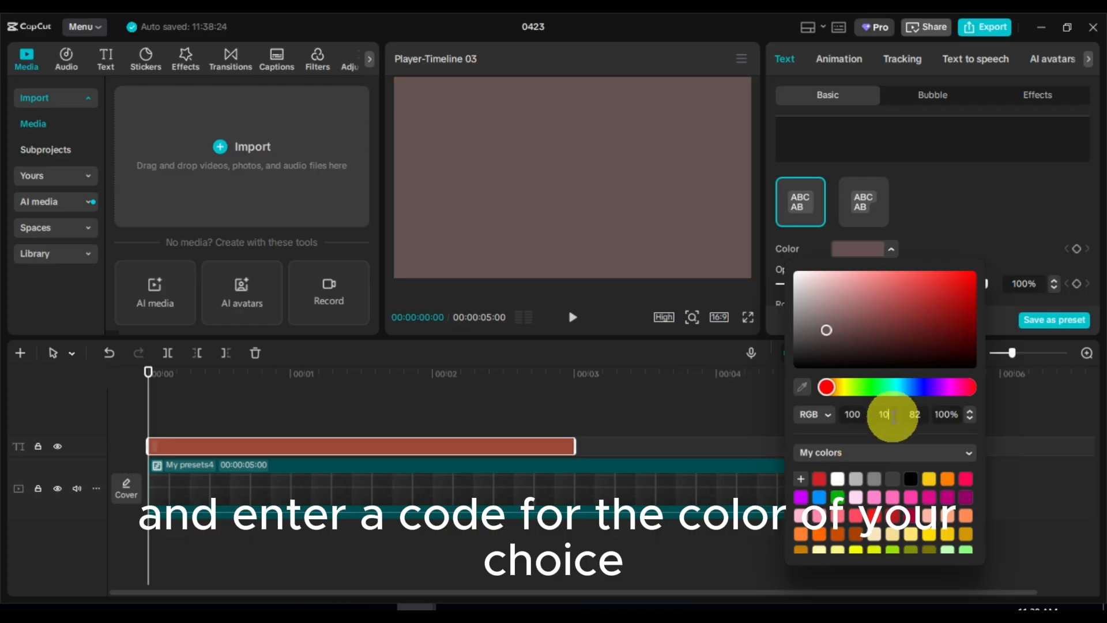
pyautogui.write('100')
pyautogui.click(929, 412)
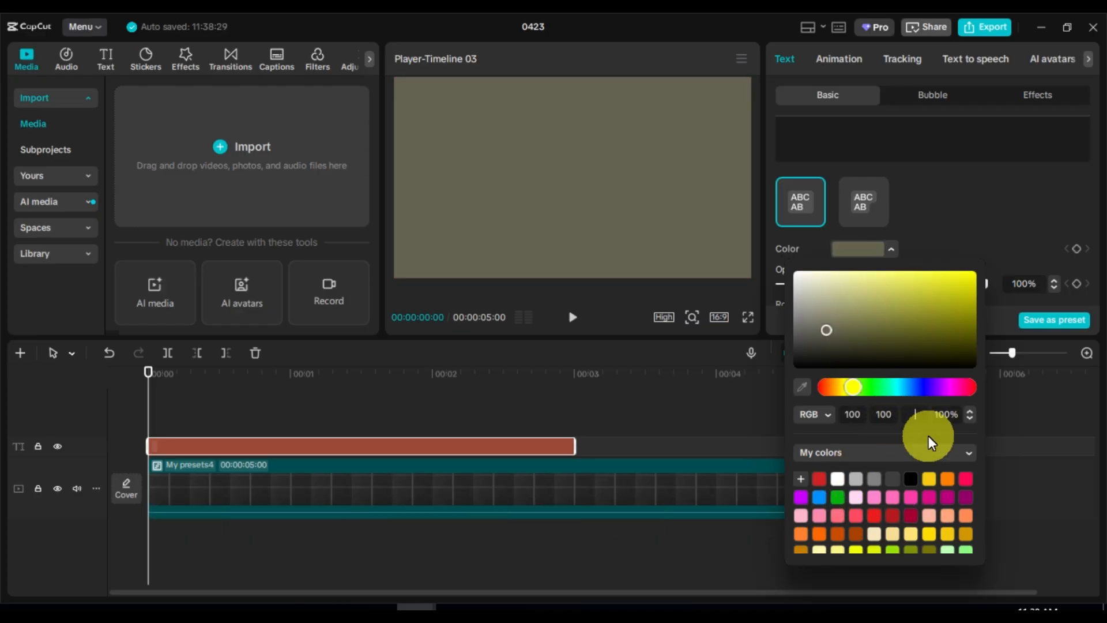
pyautogui.write('100')
pyautogui.press('Return')
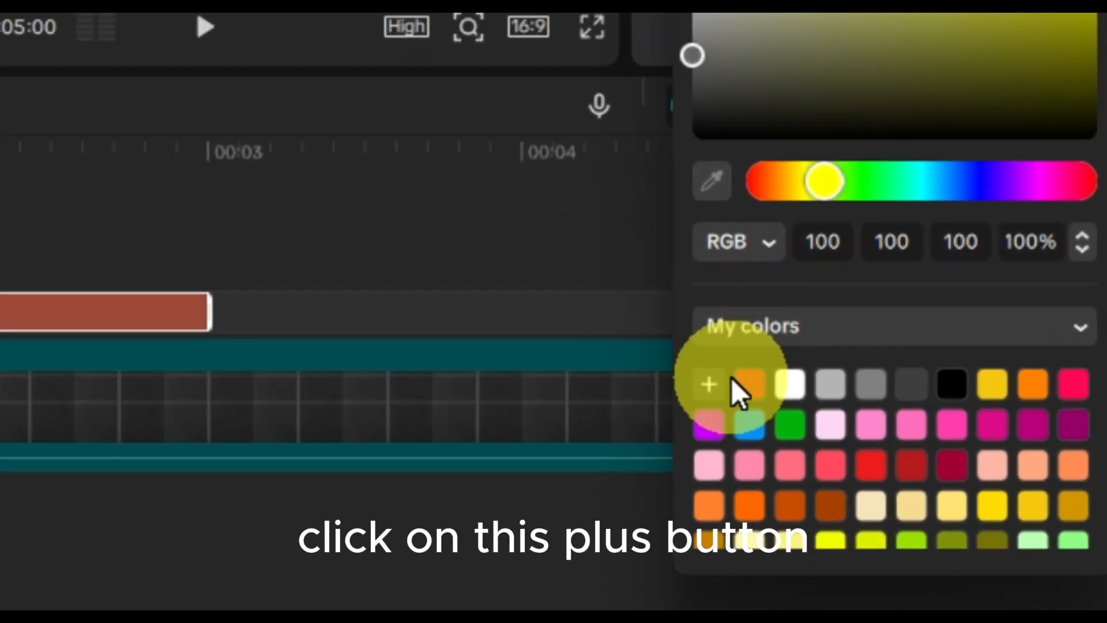
# Step: Save the grey background color to My colors, close the color choices and deselect the text clip
pyautogui.click(705, 383)
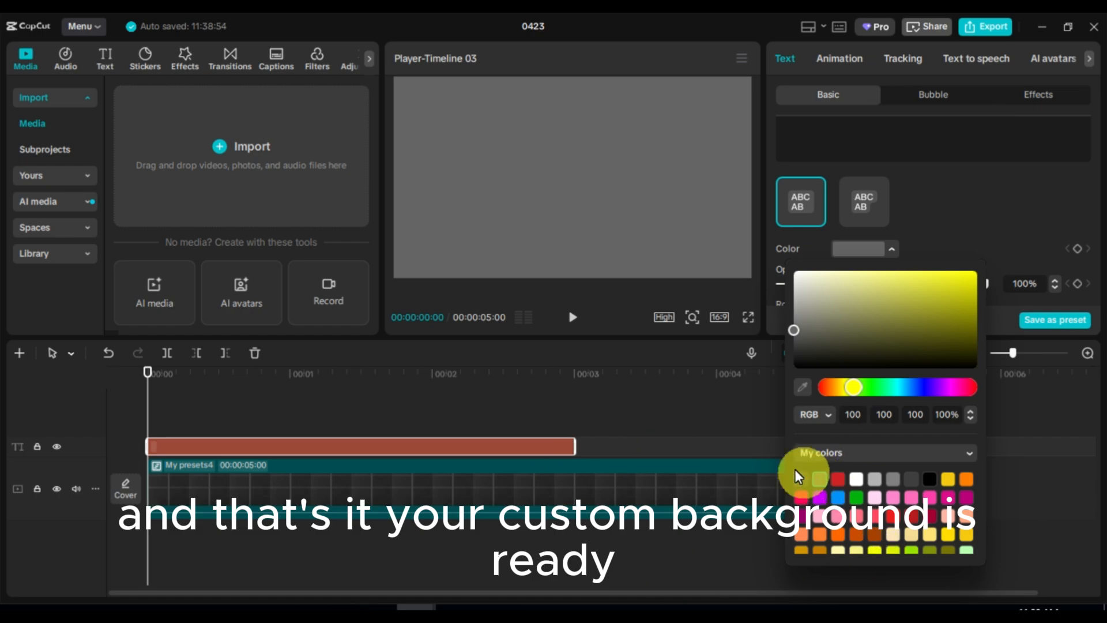
pyautogui.click(662, 432)
pyautogui.click(487, 408)
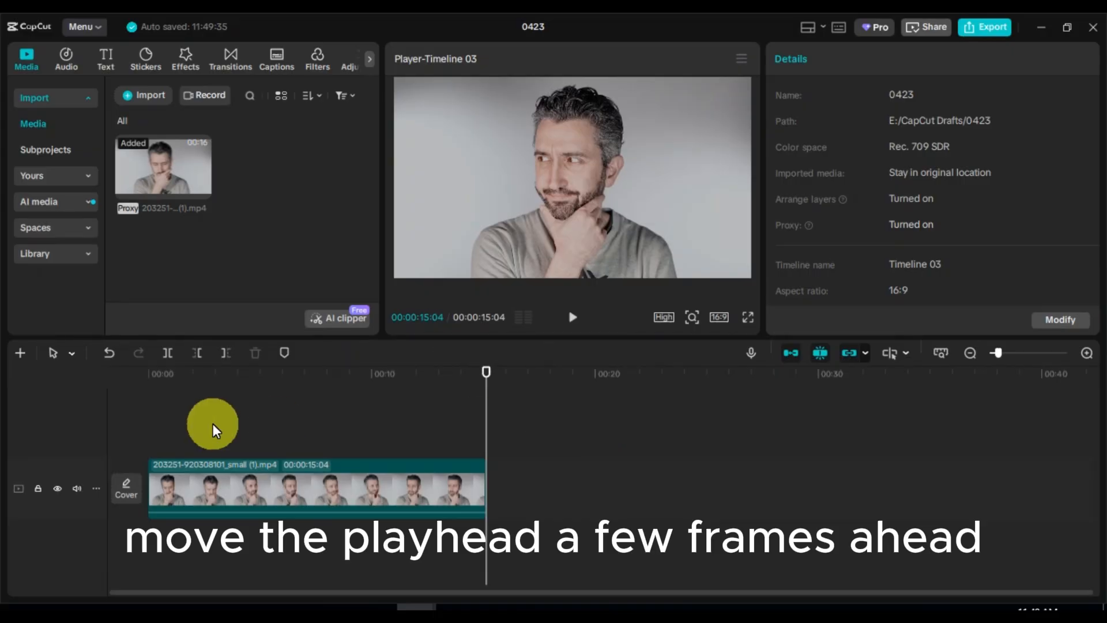
# Step: Add a Transform keyframe to the video clip of the man at 00:00:04:15
pyautogui.click(245, 381)
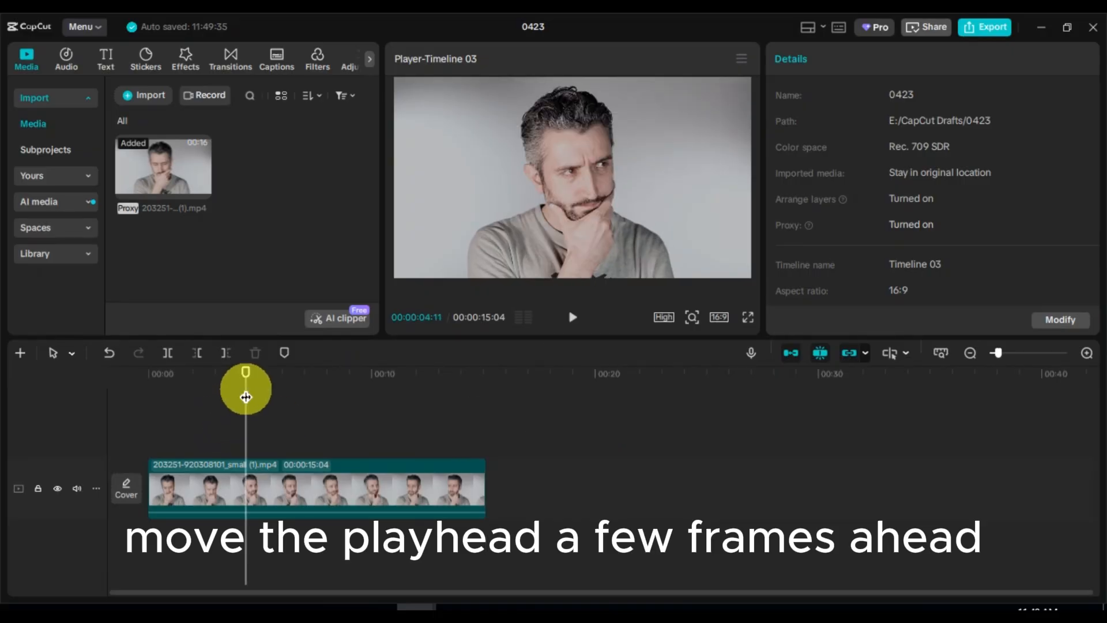
pyautogui.click(248, 382)
pyautogui.click(277, 490)
pyautogui.click(1077, 138)
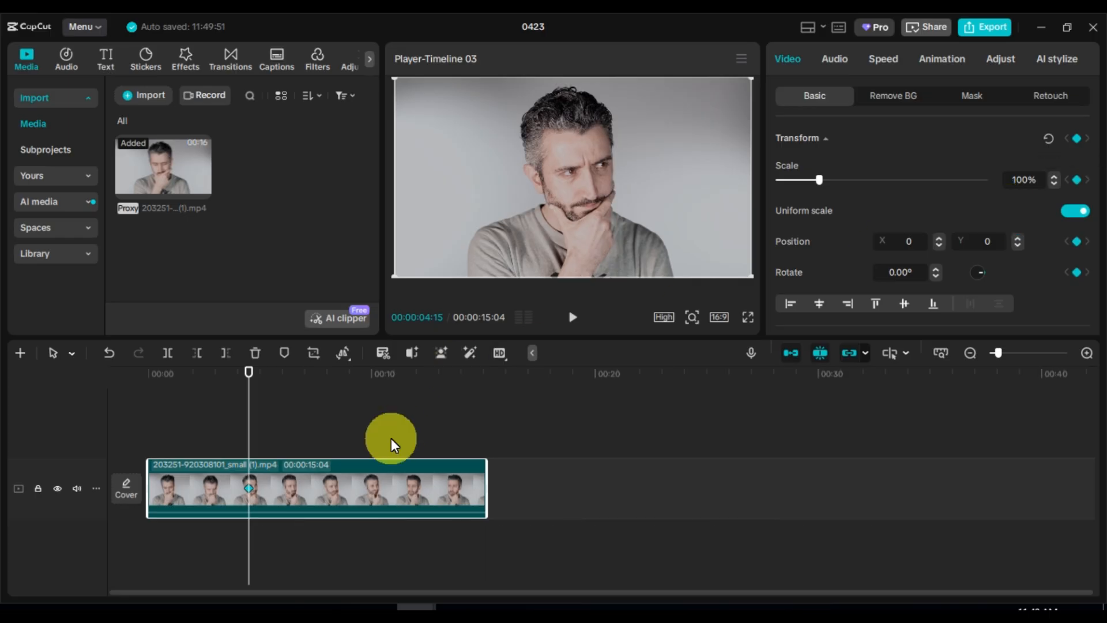
# Step: At 00:00:06:11, scale the clip up to 141% and shift it down to position Y -152
pyautogui.press('Right')
pyautogui.press('Right')
pyautogui.press('Right')
pyautogui.press('Right')
pyautogui.press('Right')
pyautogui.press('Right')
pyautogui.press('Right')
pyautogui.press('Right')
pyautogui.press('Right')
pyautogui.press('Right')
pyautogui.press('Right')
pyautogui.press('Right')
pyautogui.press('Right')
pyautogui.press('Right')
pyautogui.press('Right')
pyautogui.press('Right')
pyautogui.press('Right')
pyautogui.press('Right')
pyautogui.press('Right')
pyautogui.press('Right')
pyautogui.press('Right')
pyautogui.press('Right')
pyautogui.press('Right')
pyautogui.press('Right')
pyautogui.press('Right')
pyautogui.press('Right')
pyautogui.press('Right')
pyautogui.press('Right')
pyautogui.press('Right')
pyautogui.press('Right')
pyautogui.press('Right')
pyautogui.press('Right')
pyautogui.press('Right')
pyautogui.press('Right')
pyautogui.press('Right')
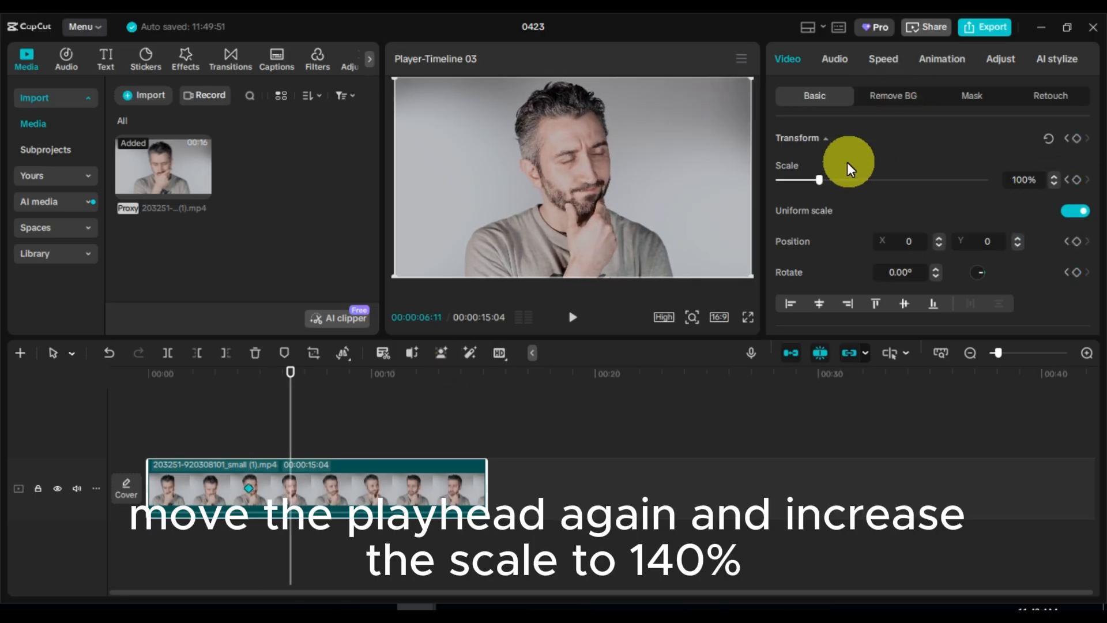
pyautogui.moveTo(818, 180); pyautogui.dragTo(835, 182)
pyautogui.moveTo(583, 199); pyautogui.dragTo(585, 214)
# Step: Play back the zoom-in and apply the Ease preset curve to its second keyframe
pyautogui.moveTo(267, 383); pyautogui.dragTo(237, 388)
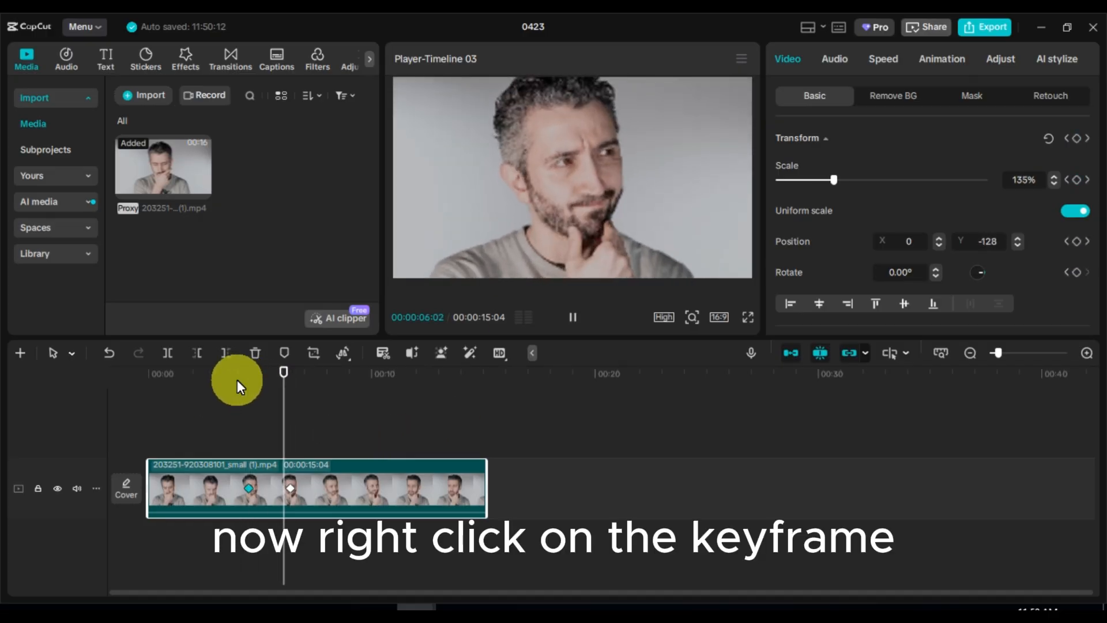
pyautogui.press('space')
pyautogui.click(291, 489)
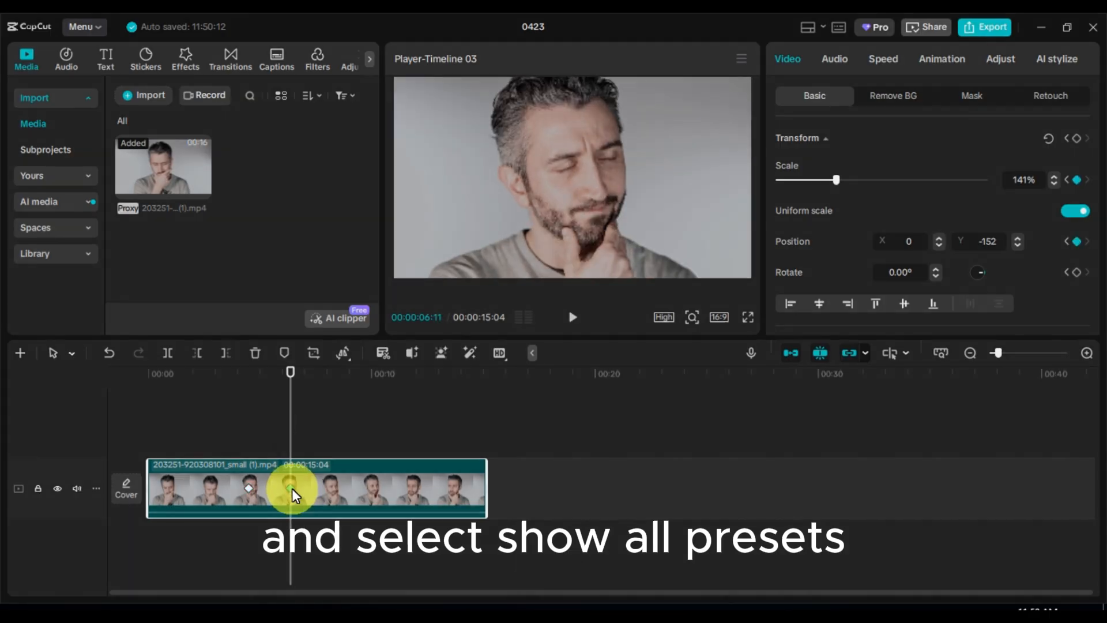
pyautogui.rightClick(292, 489)
pyautogui.click(344, 522)
pyautogui.click(567, 467)
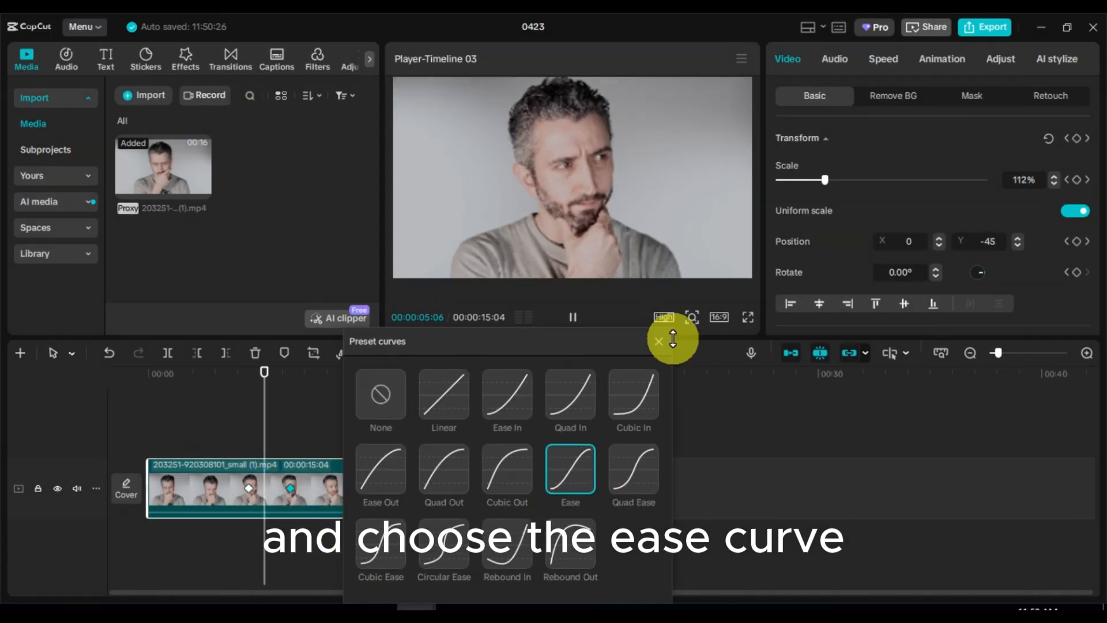
pyautogui.click(658, 342)
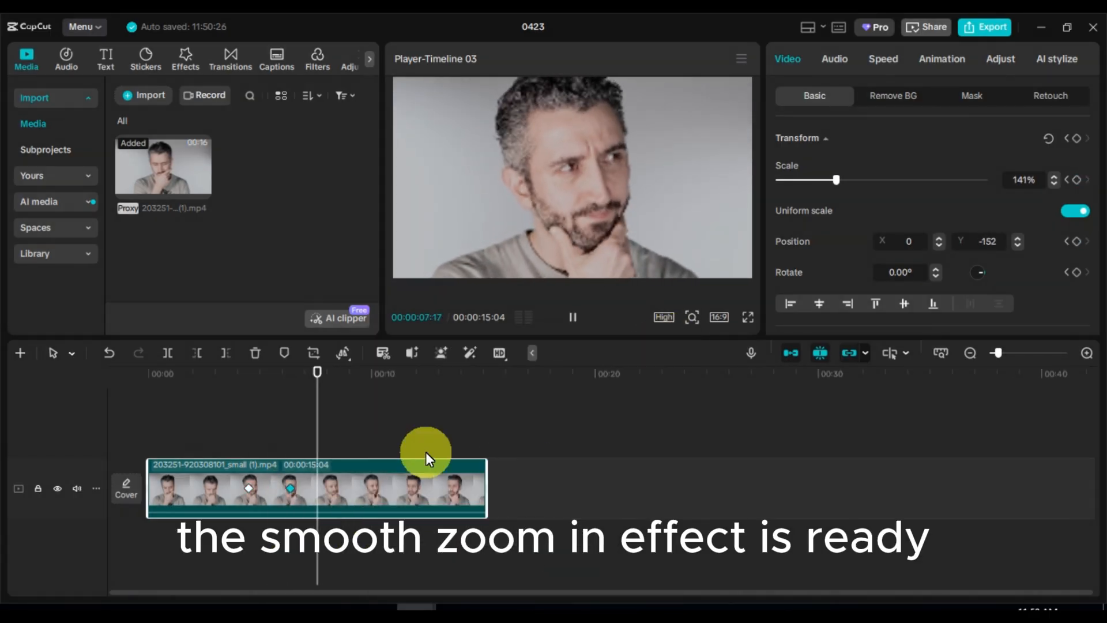
# Step: Keyframe the zoomed-in view at about 8 seconds, then keyframe 100% scale and position Y 0 at 00:00:10:09
pyautogui.press('space')
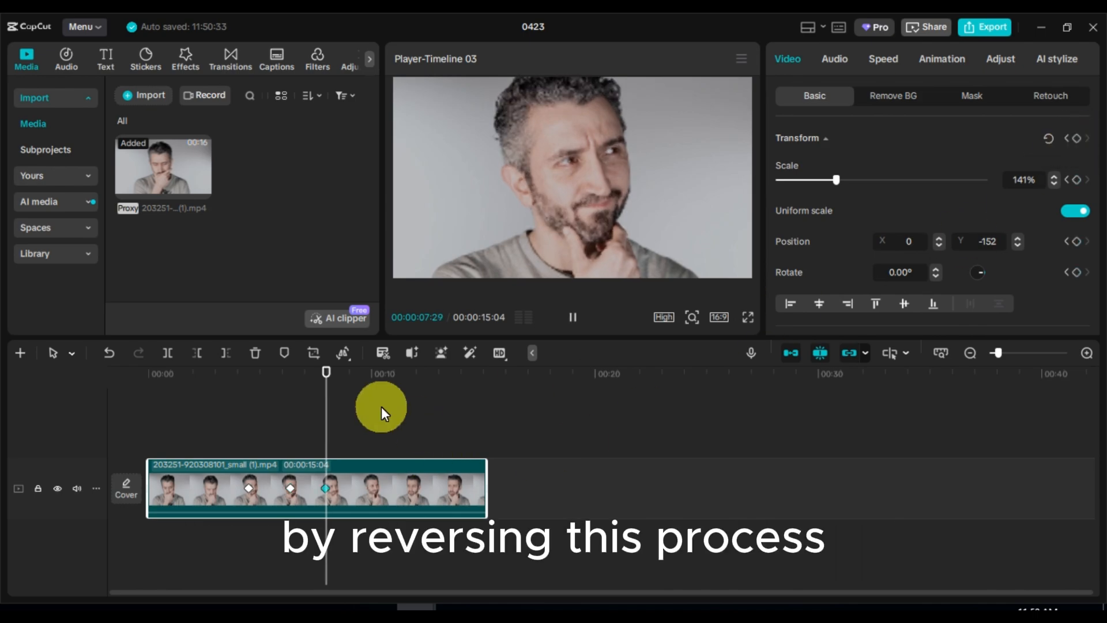
pyautogui.press('space')
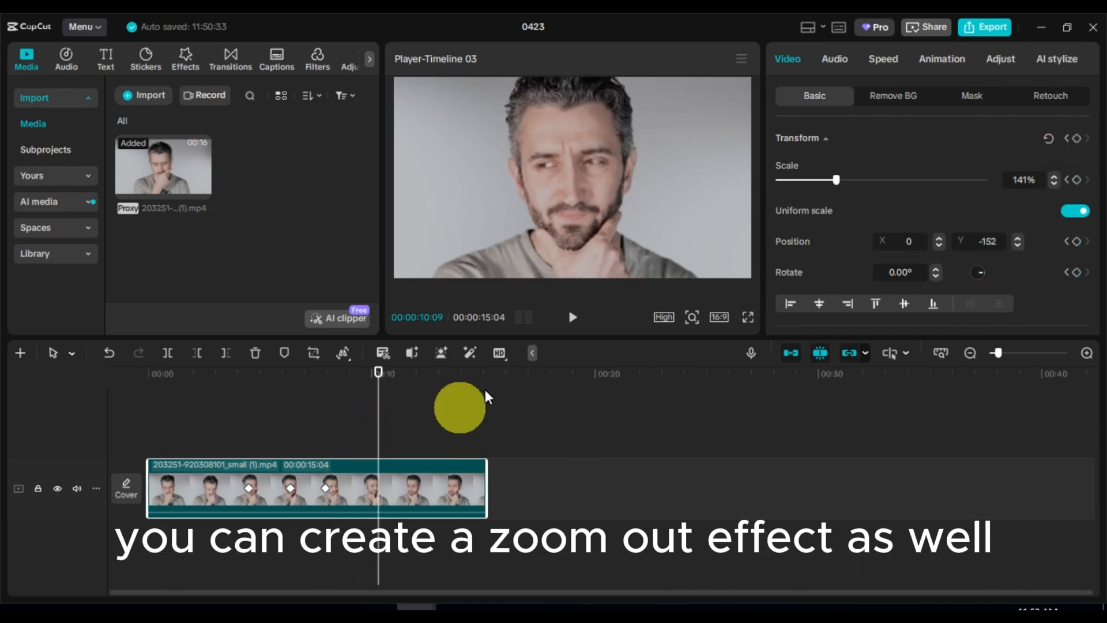
pyautogui.click(1075, 139)
pyautogui.moveTo(839, 182); pyautogui.dragTo(818, 177)
pyautogui.moveTo(615, 212); pyautogui.dragTo(605, 193)
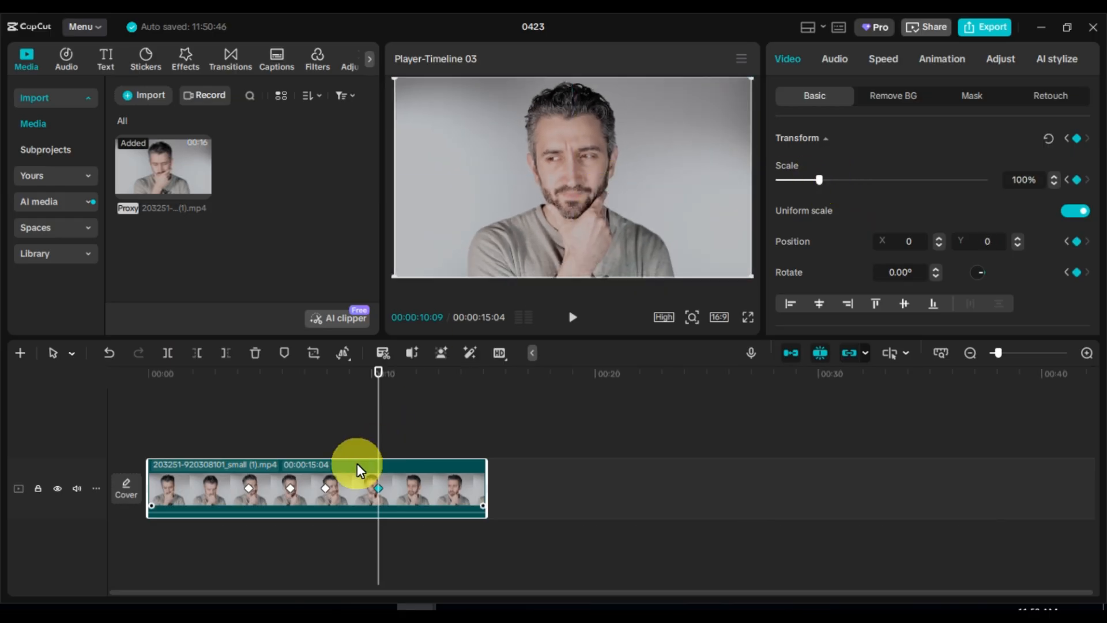
# Step: Apply the Ease preset curve to the zoom-out keyframe at 00:00:10:09 and play back both zooms
pyautogui.rightClick(378, 488)
pyautogui.click(430, 513)
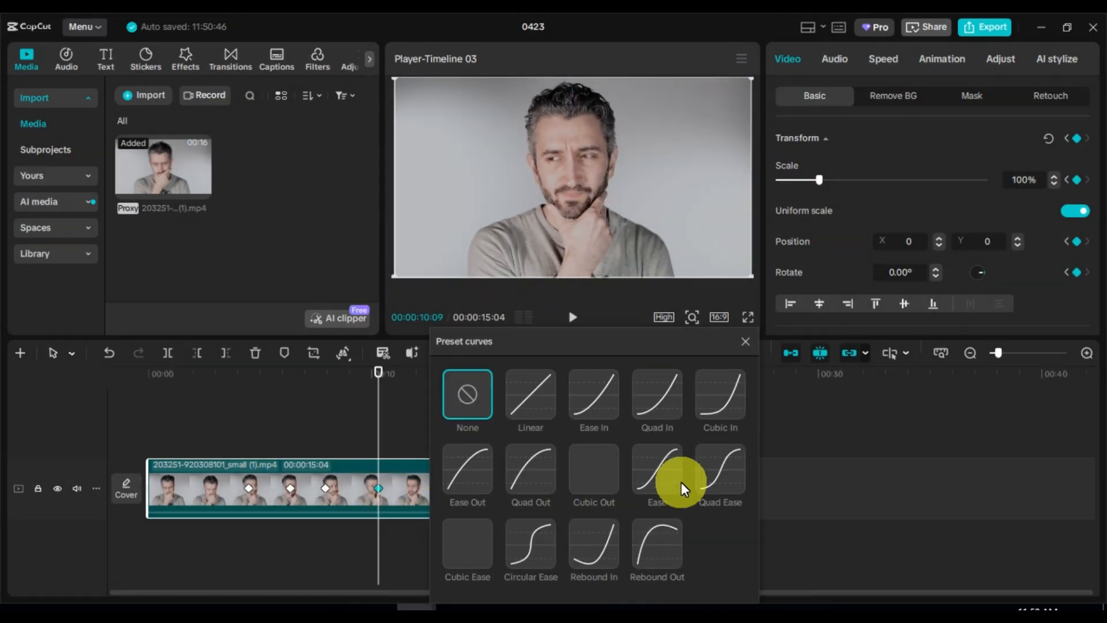
pyautogui.click(678, 478)
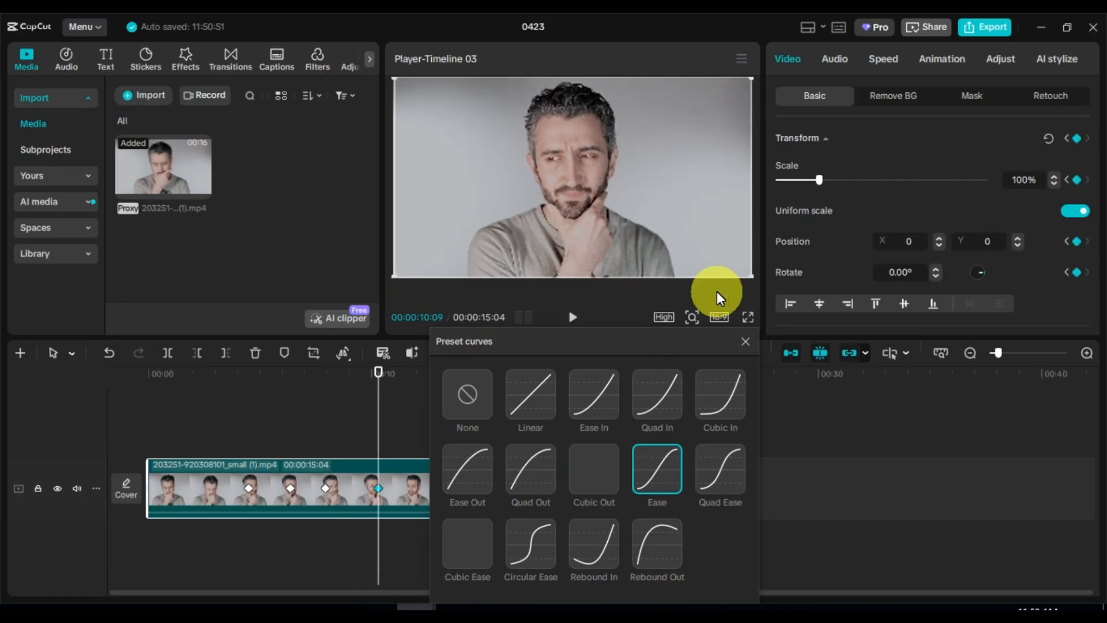
pyautogui.click(746, 341)
pyautogui.click(248, 394)
pyautogui.press('space')
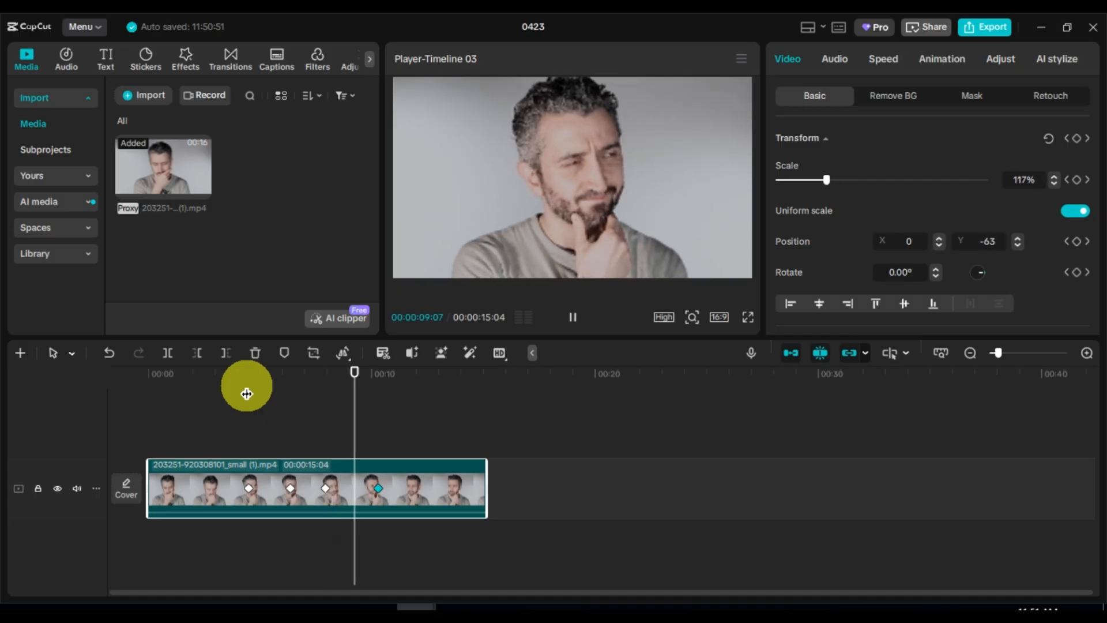
pyautogui.press('space')
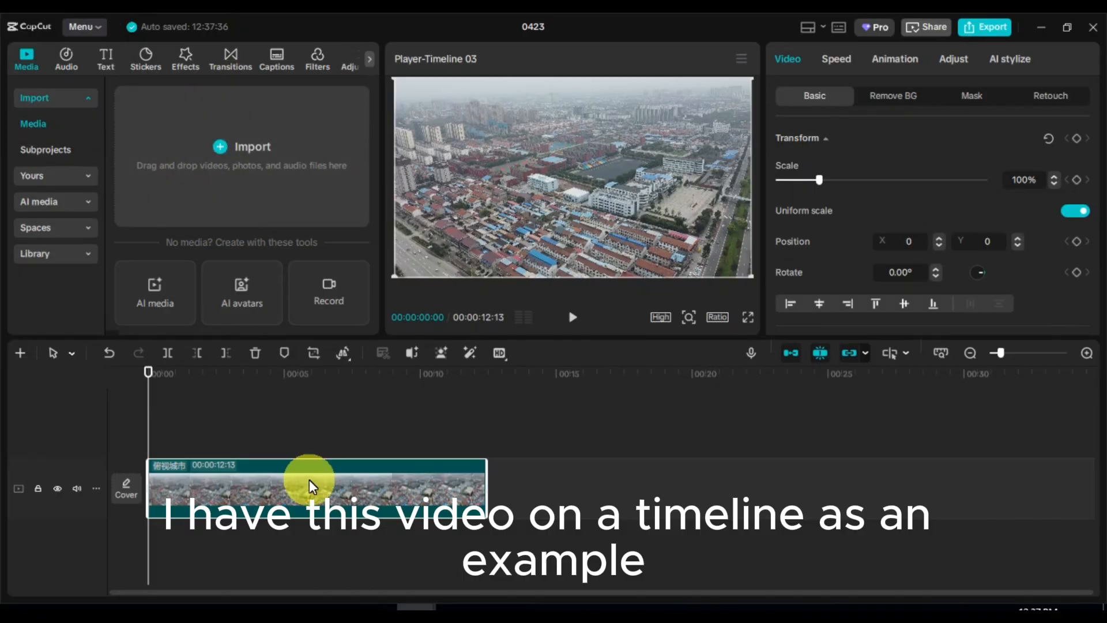
# Step: Add a custom adjustment layer above the city clip and extend it to the clip's full length
pyautogui.click(369, 59)
pyautogui.click(270, 57)
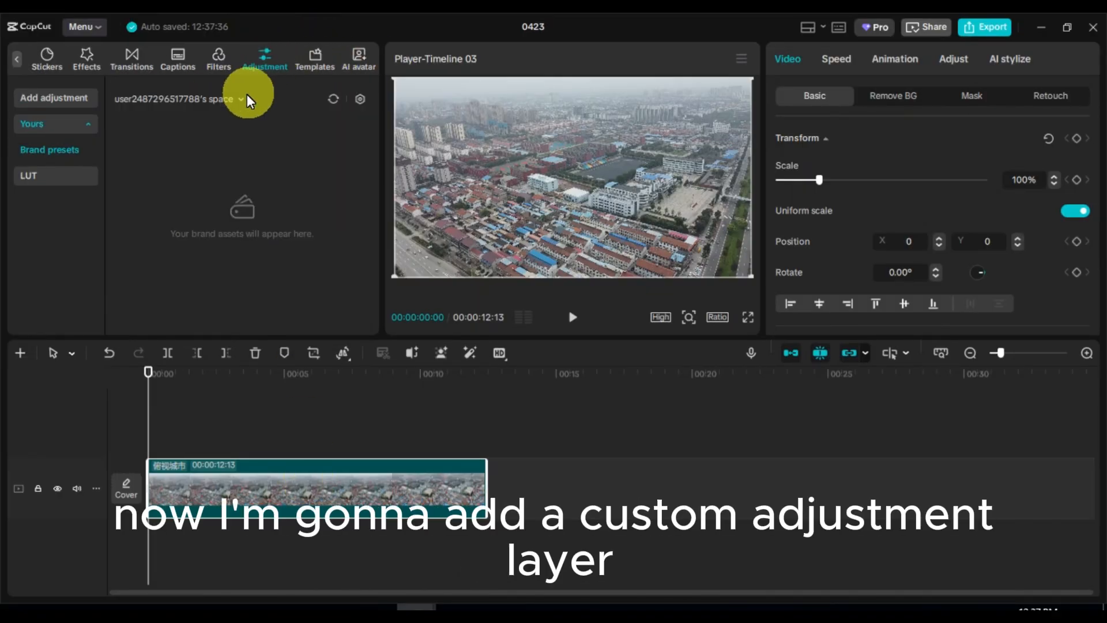
pyautogui.click(74, 108)
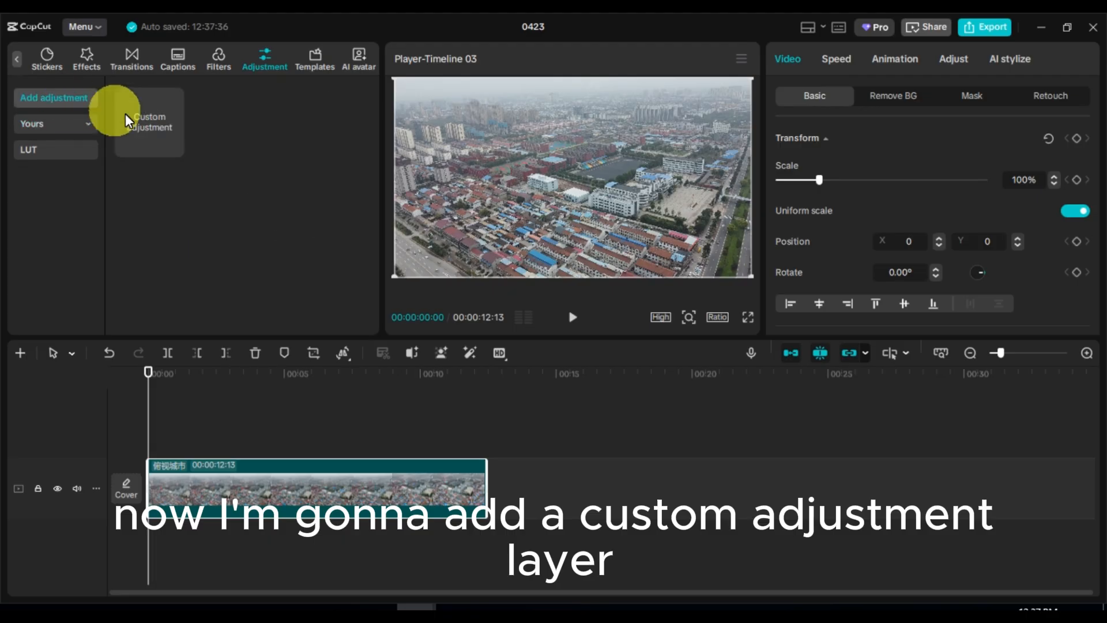
pyautogui.click(171, 147)
pyautogui.moveTo(239, 445); pyautogui.dragTo(484, 455)
# Step: Shape the adjustment layer's luma curve into a gentle S by lowering the shadows and raising the highlights
pyautogui.click(933, 96)
pyautogui.scroll(-2, 923, 222)
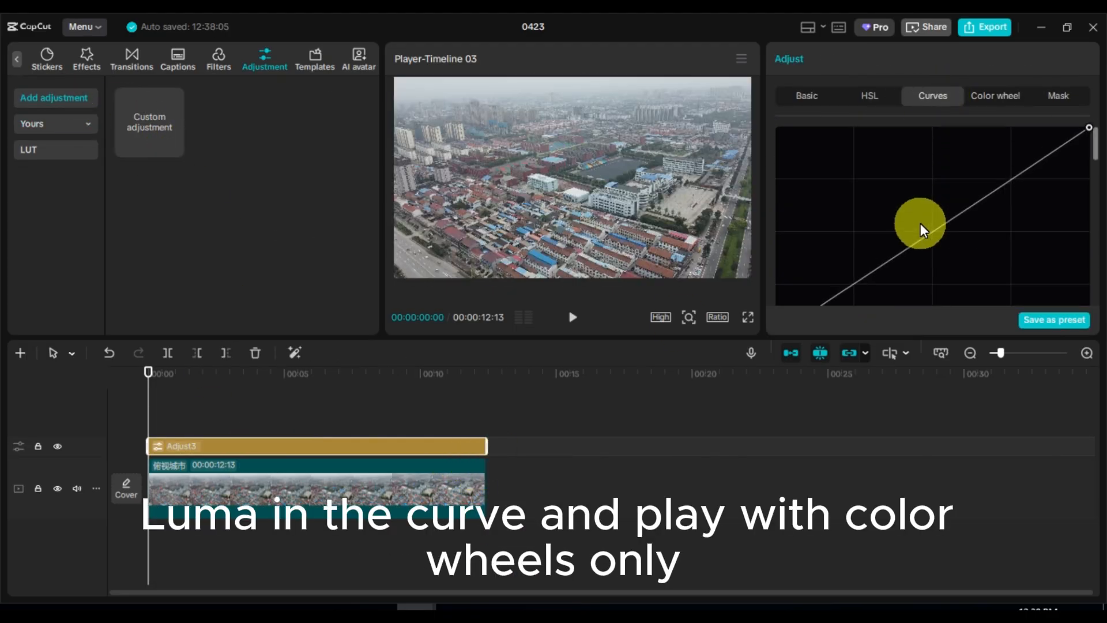
pyautogui.moveTo(874, 269); pyautogui.dragTo(890, 290)
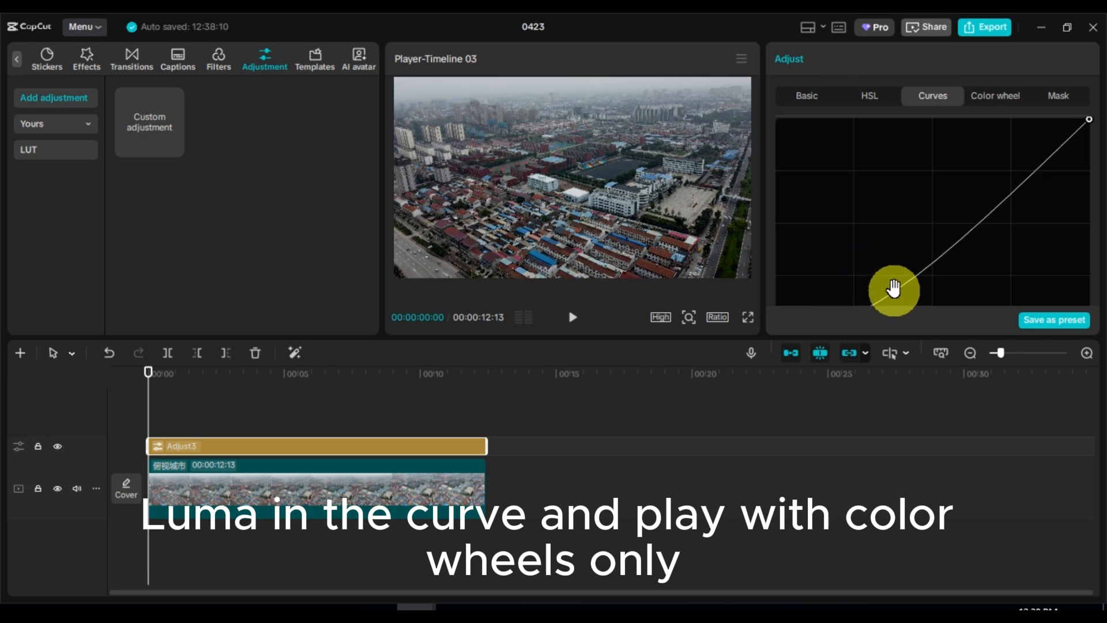
pyautogui.moveTo(1013, 190); pyautogui.dragTo(1002, 178)
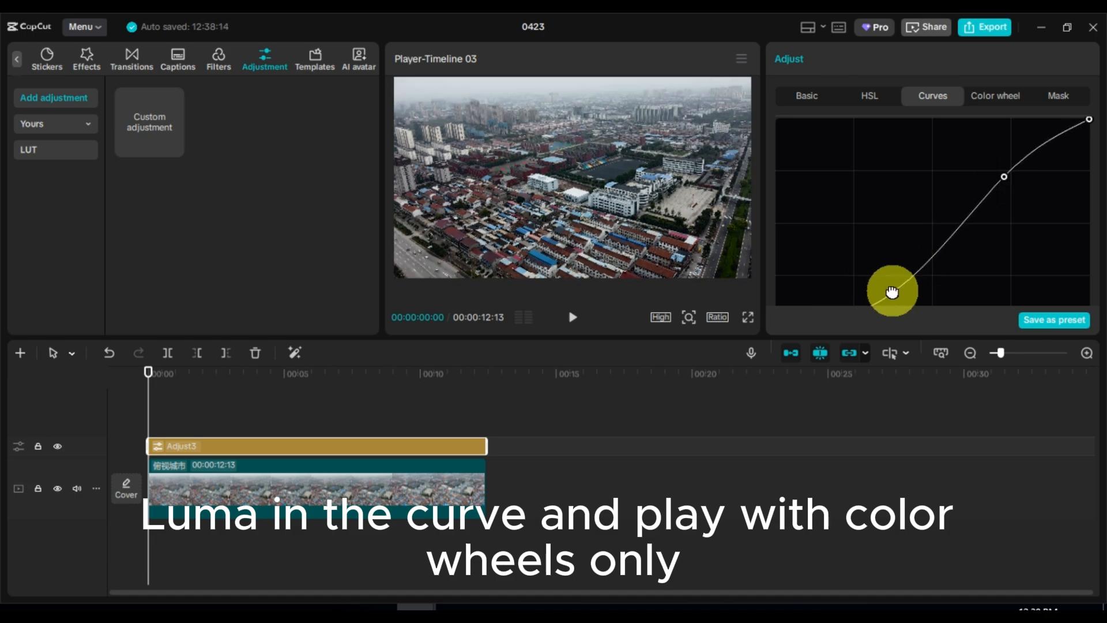
pyautogui.moveTo(885, 292); pyautogui.dragTo(870, 291)
# Step: Warm the adjustment layer's shadows and middle grey by shifting both color wheels slightly toward orange
pyautogui.click(1005, 102)
pyautogui.scroll(-2, 929, 224)
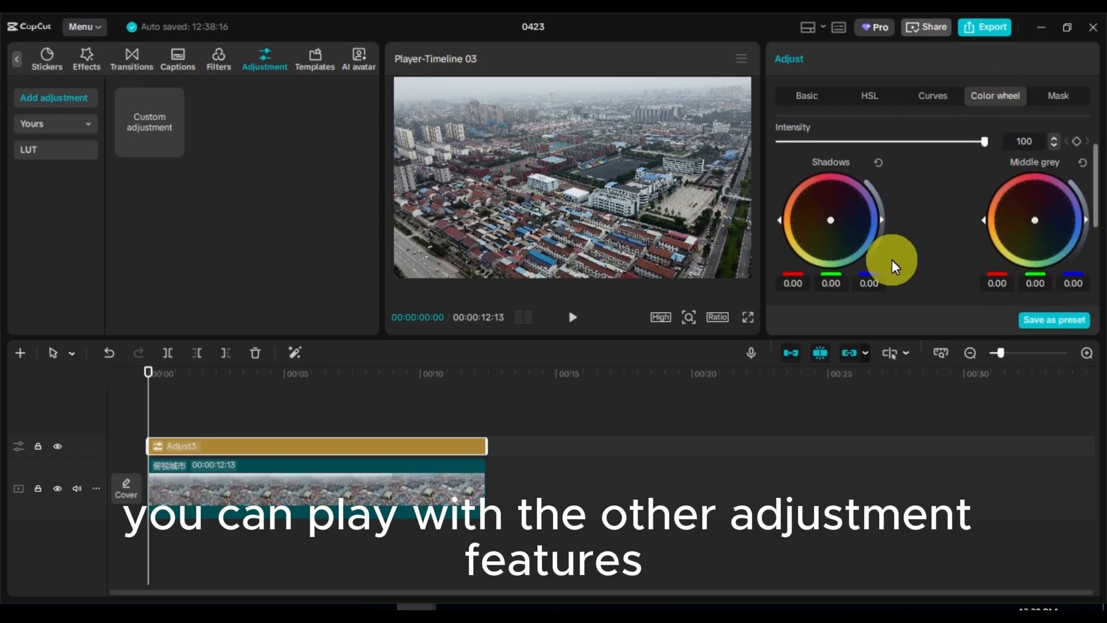
pyautogui.moveTo(829, 219); pyautogui.dragTo(807, 201)
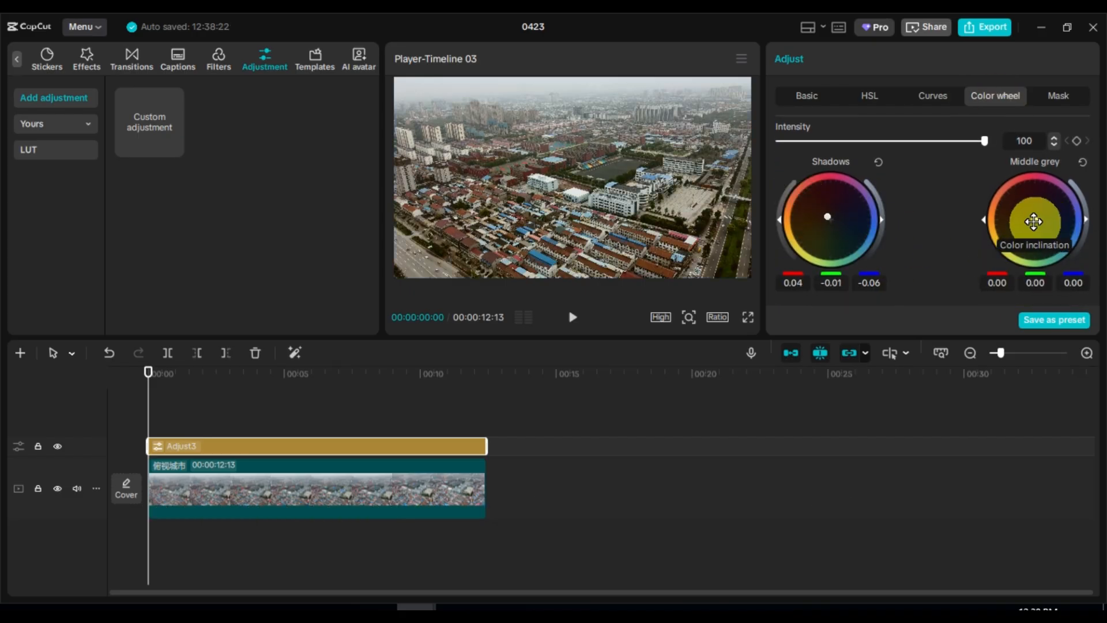
pyautogui.moveTo(1035, 220); pyautogui.dragTo(1006, 199)
# Step: Shift the adjustment layer's Tint and Offset color wheels slightly toward warm tones and play back the graded clip
pyautogui.scroll(-3, 1048, 253)
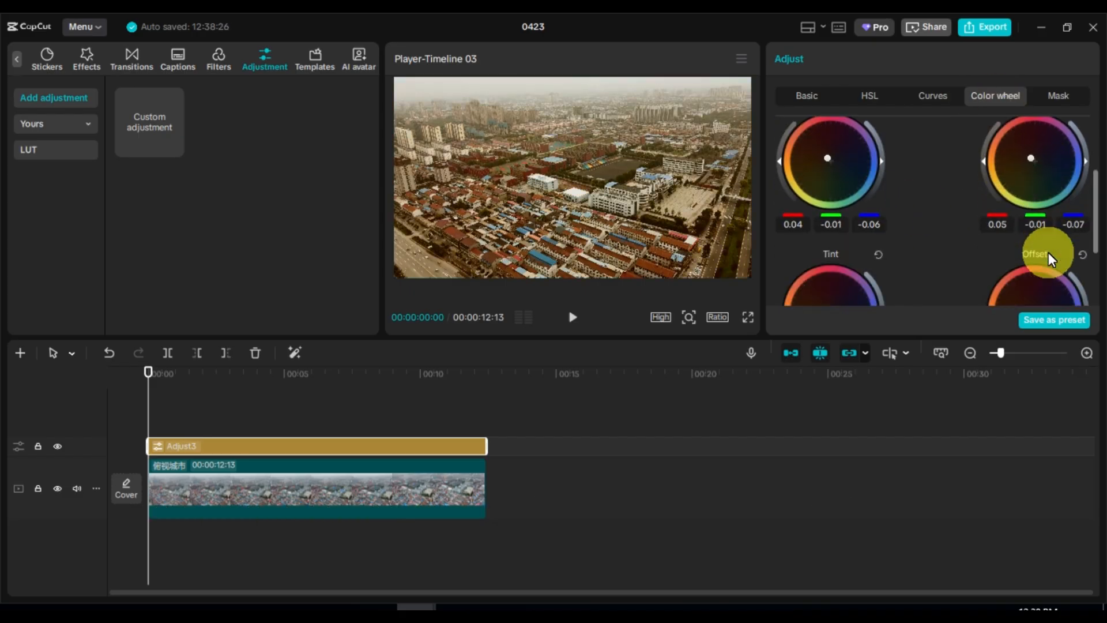
pyautogui.moveTo(835, 256); pyautogui.dragTo(816, 231)
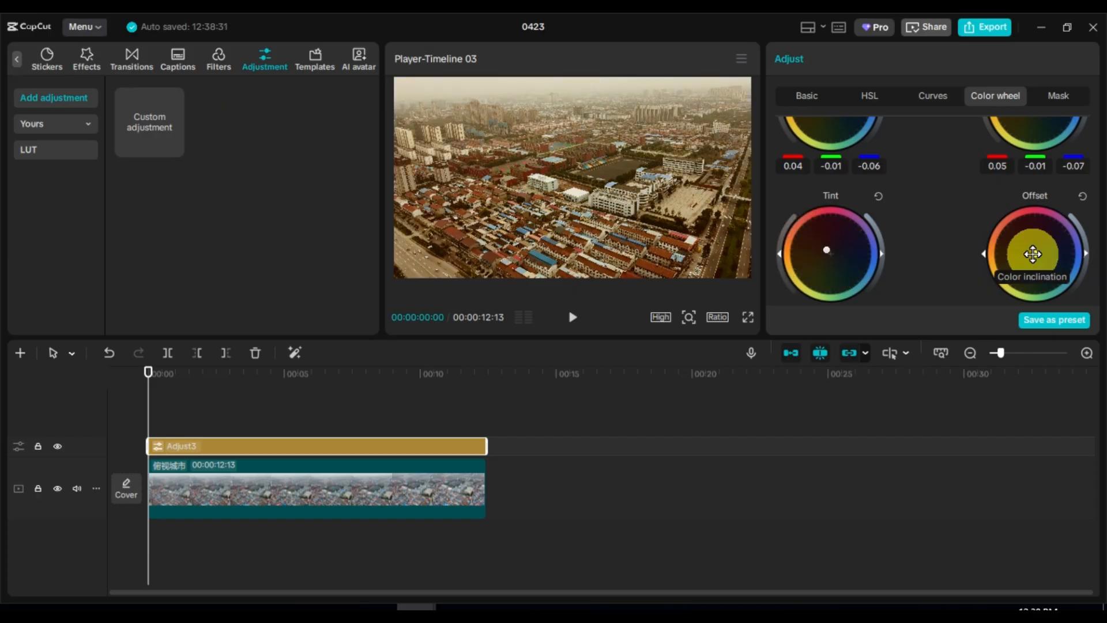
pyautogui.moveTo(1086, 251)
pyautogui.mouseDown()
pyautogui.moveTo(1085, 242)
pyautogui.moveTo(1077, 260)
pyautogui.mouseUp()
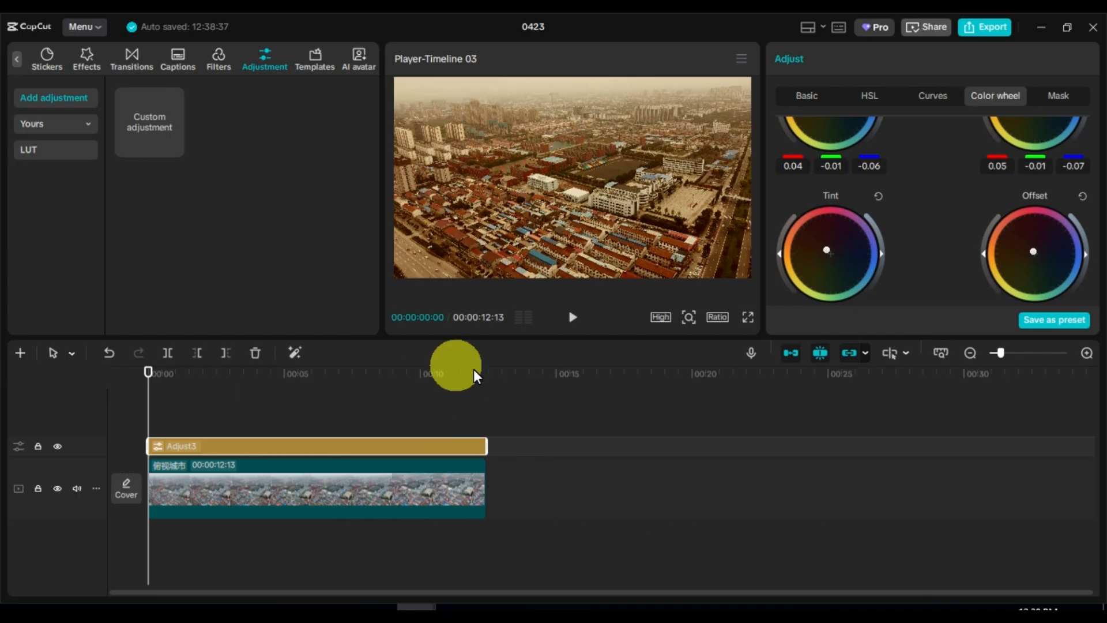
pyautogui.press('space')
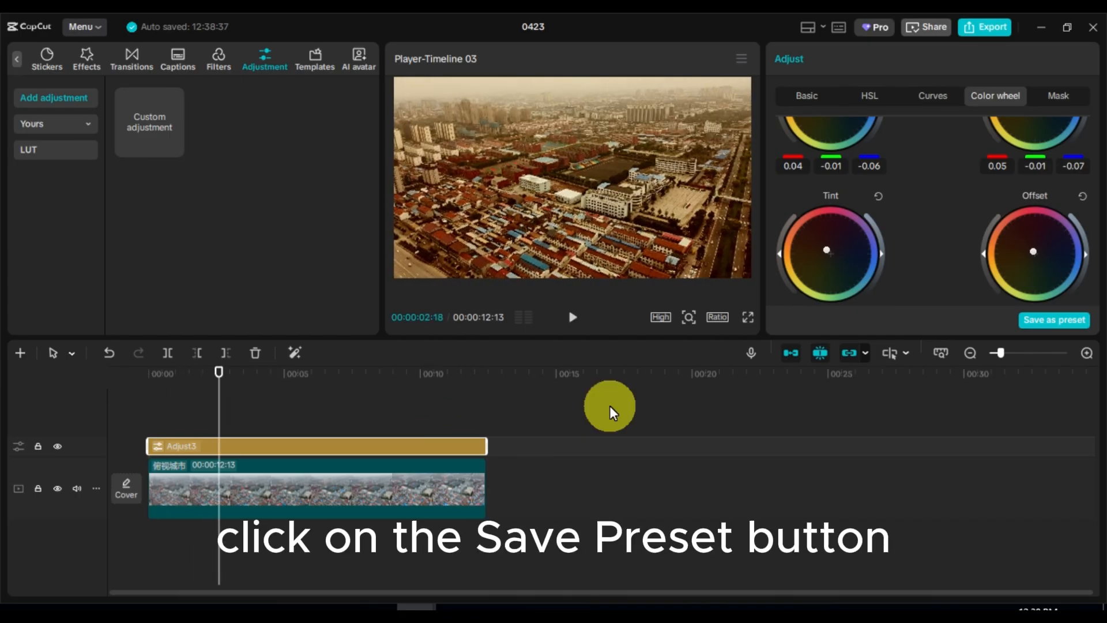
# Step: Save the adjustment layer's color grade as a brand kit preset and display the saved brand presets
pyautogui.click(1052, 319)
pyautogui.press('BackSpace')
pyautogui.press('BackSpace')
pyautogui.press('BackSpace')
pyautogui.press('BackSpace')
pyautogui.press('BackSpace')
pyautogui.press('BackSpace')
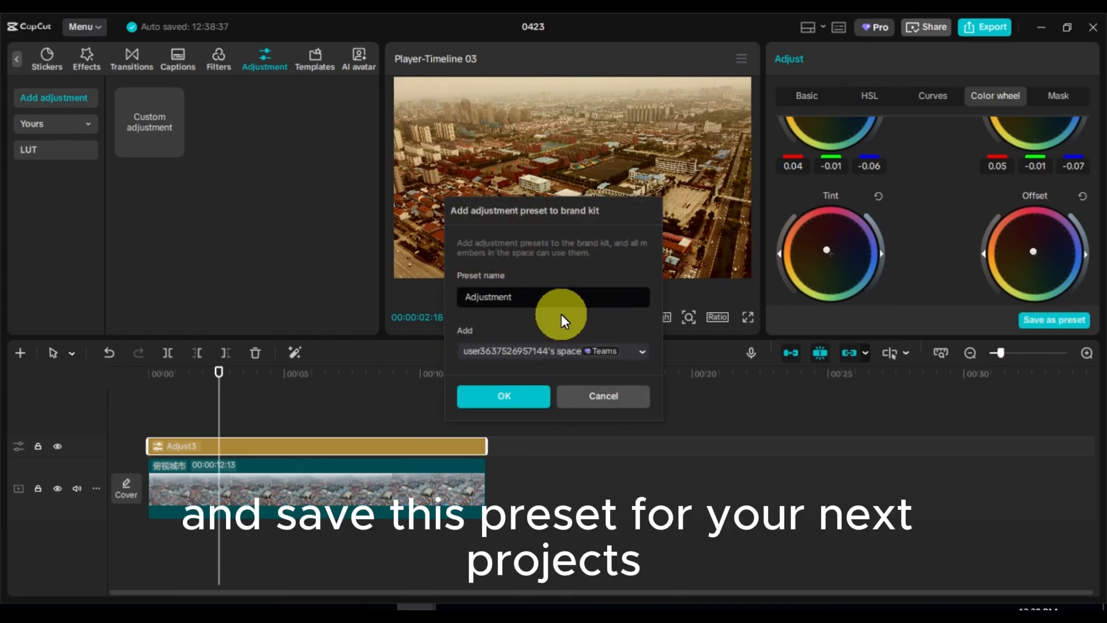
pyautogui.click(519, 396)
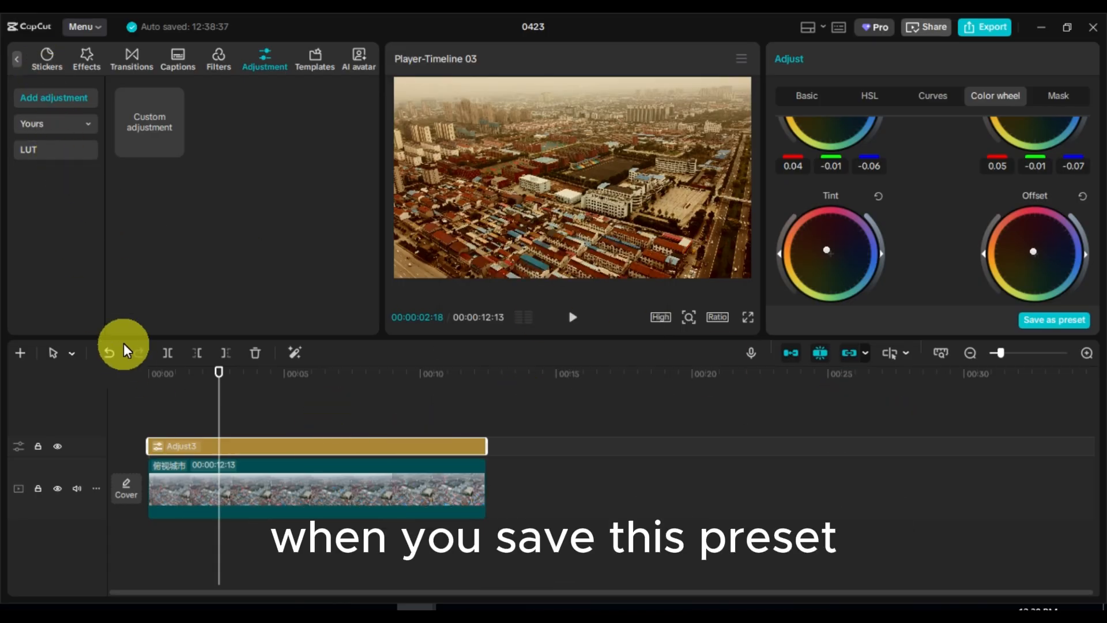
pyautogui.click(54, 124)
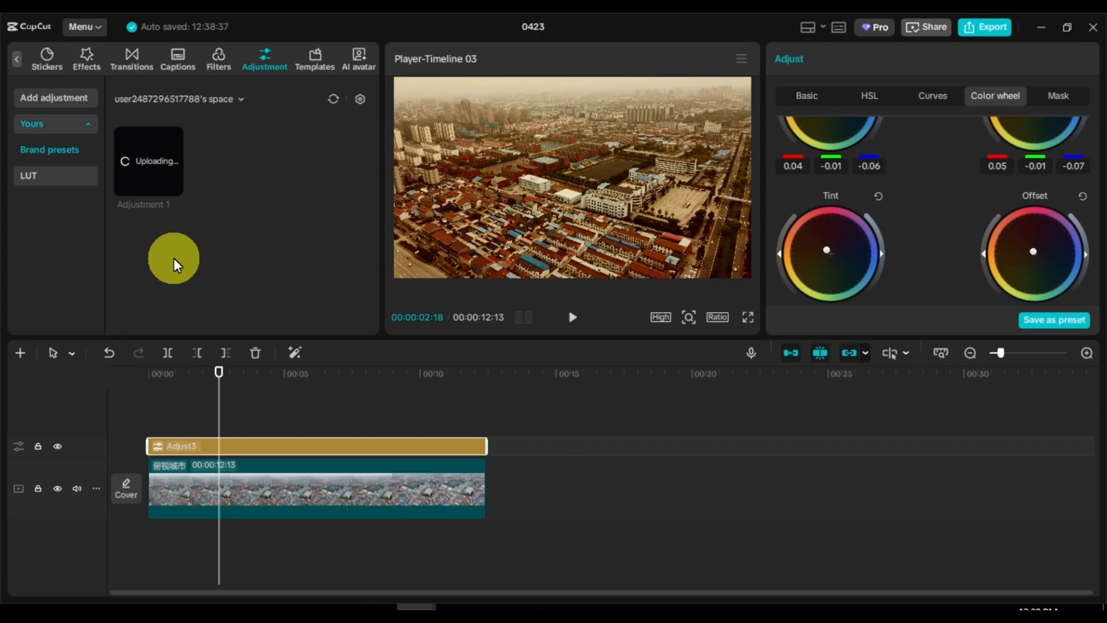
# Step: Clear the city clip and its adjustment layer from the timeline and search the stock media library for "city"
pyautogui.click(355, 487)
pyautogui.press('Delete')
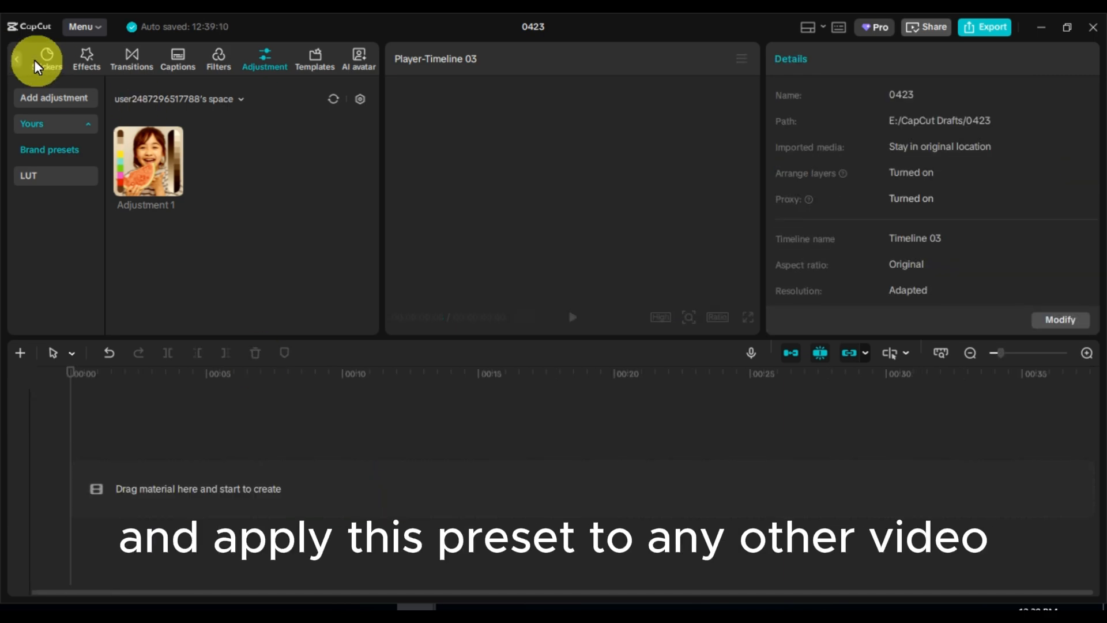
pyautogui.click(17, 55)
pyautogui.click(17, 55)
pyautogui.click(67, 254)
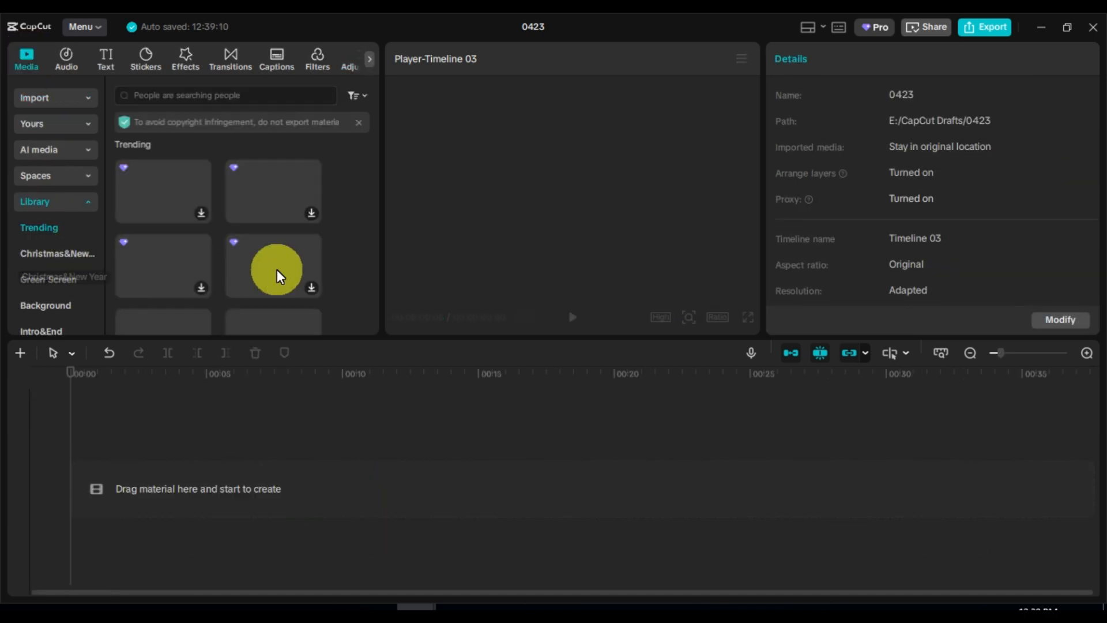
pyautogui.click(203, 95)
pyautogui.write('city')
pyautogui.press('Return')
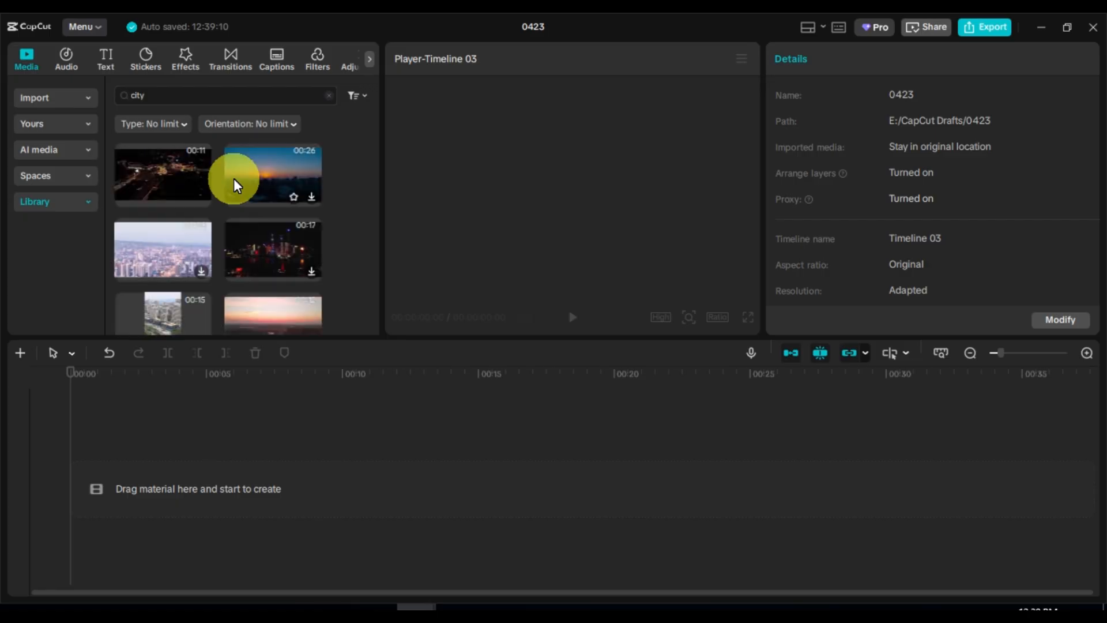
# Step: Add the 11-second skyline clip with blue clouds and a tall tower to the timeline and preview its start
pyautogui.scroll(-5, 248, 254)
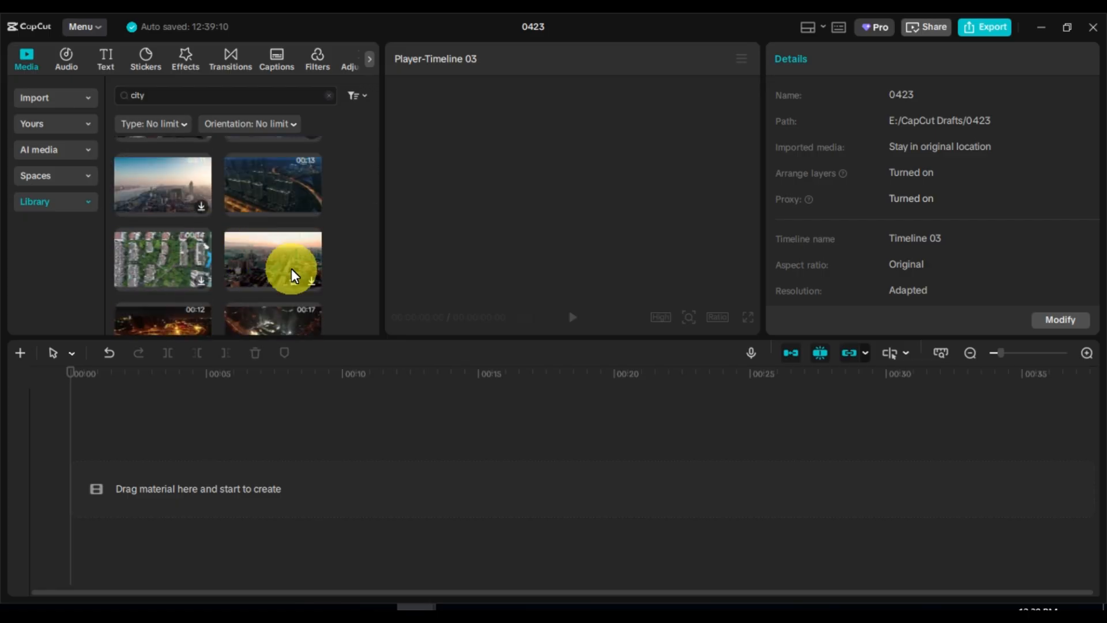
pyautogui.scroll(-5, 292, 268)
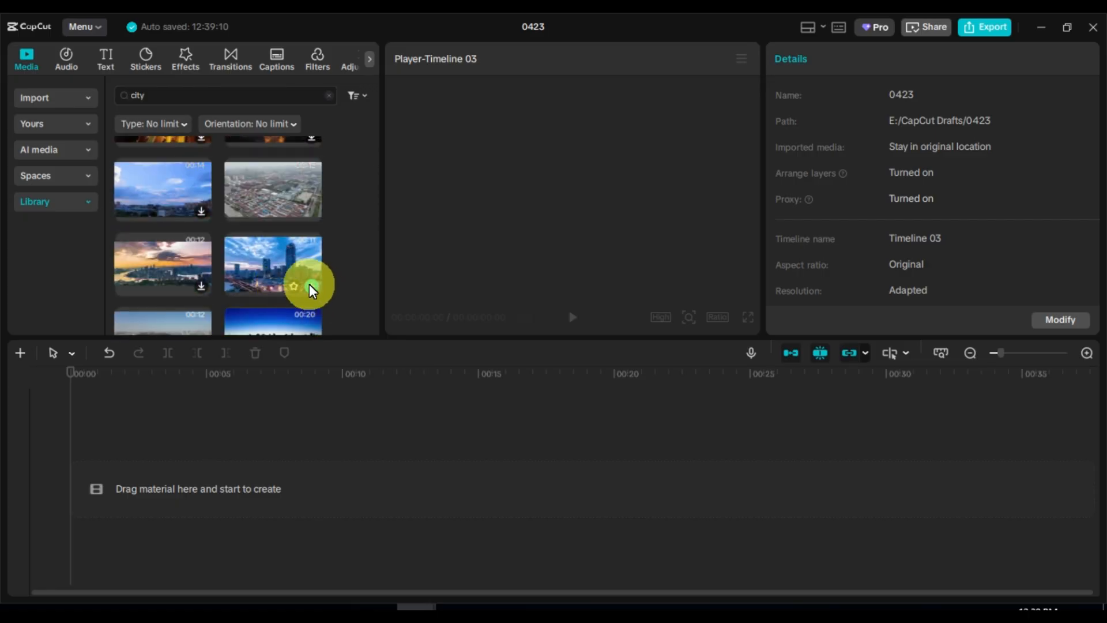
pyautogui.moveTo(309, 283); pyautogui.dragTo(466, 467)
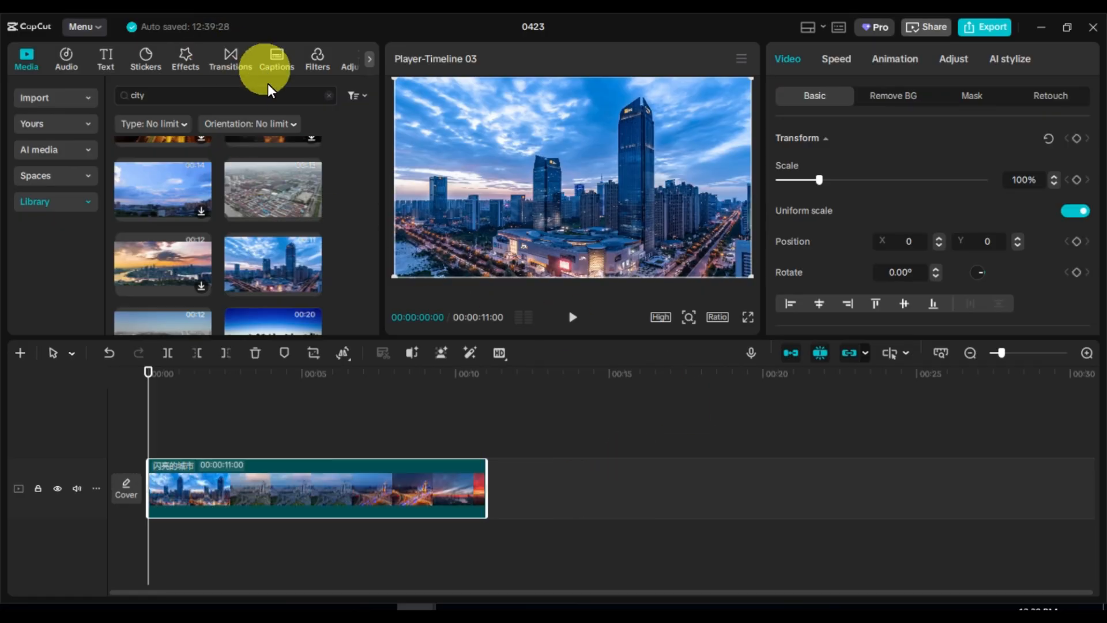
pyautogui.click(197, 415)
pyautogui.press('space')
pyautogui.click(133, 403)
pyautogui.press('space')
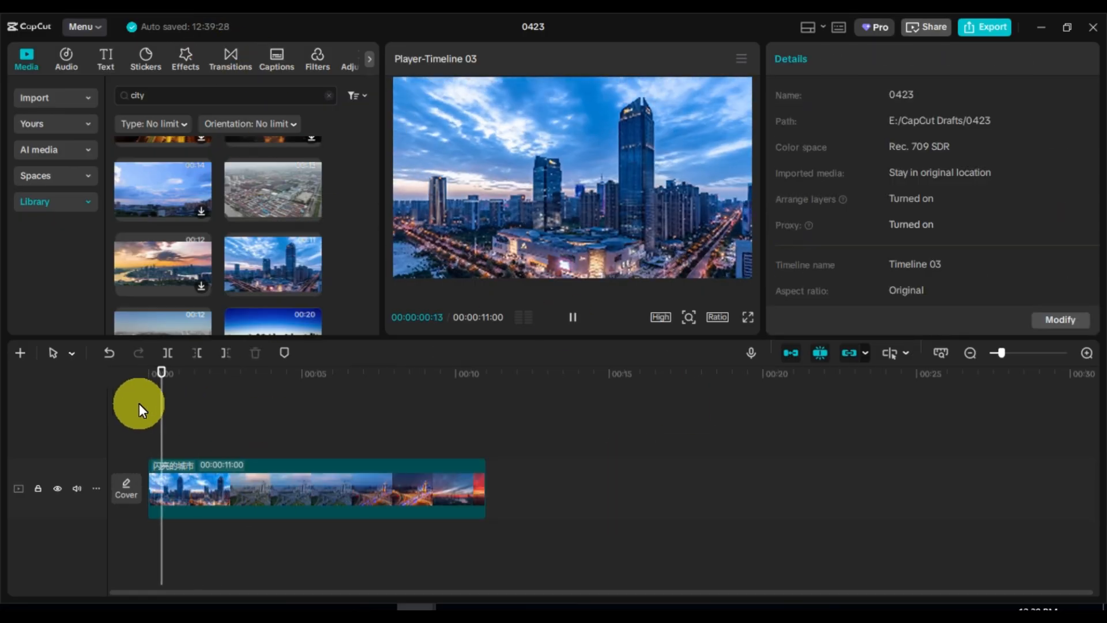
pyautogui.press('space')
# Step: Place the saved Adjustment 1 preset above the skyline clip, extend it to the clip's full length, and play back the result
pyautogui.click(369, 59)
pyautogui.click(265, 57)
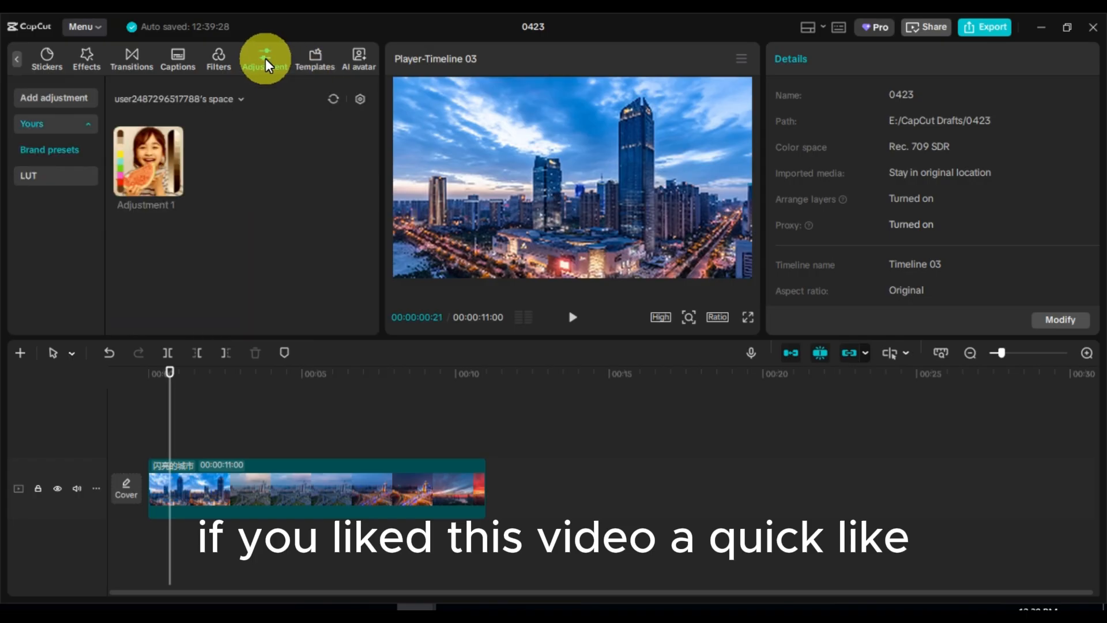
pyautogui.moveTo(171, 181); pyautogui.dragTo(148, 444)
pyautogui.moveTo(261, 446); pyautogui.dragTo(486, 447)
pyautogui.press('space')
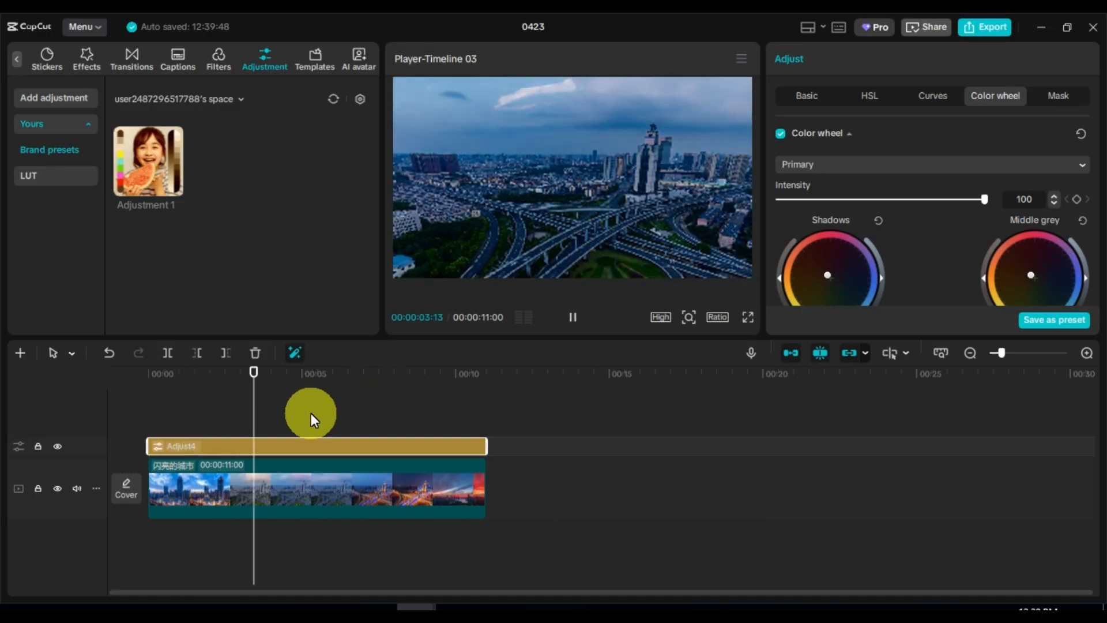